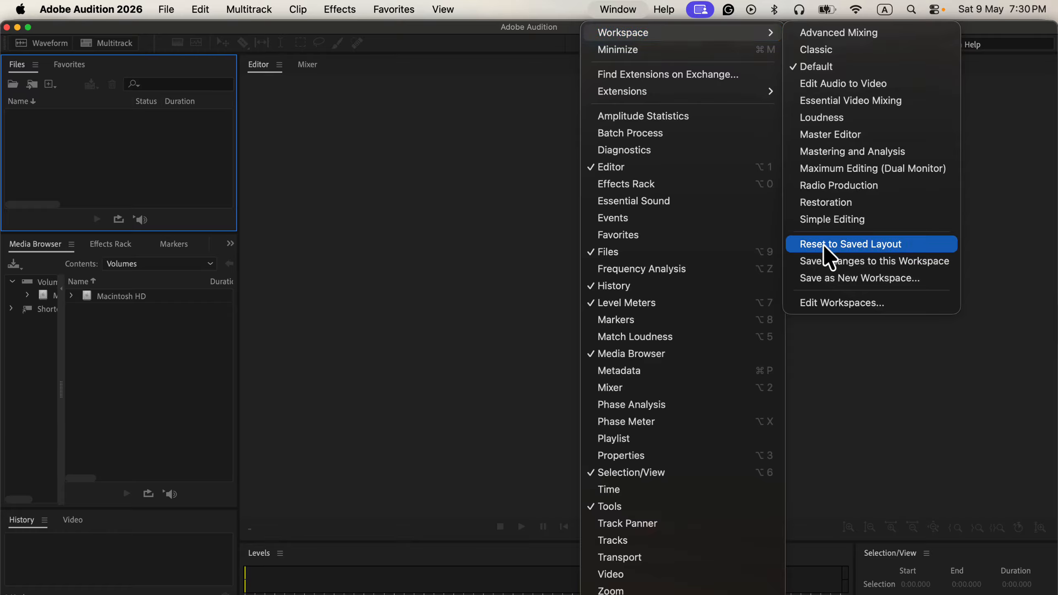
# Reset the Default workspace to its saved layout, and preview the Radio Production and Master Editor workspaces before returning to Default.
pyautogui.click(911, 245)
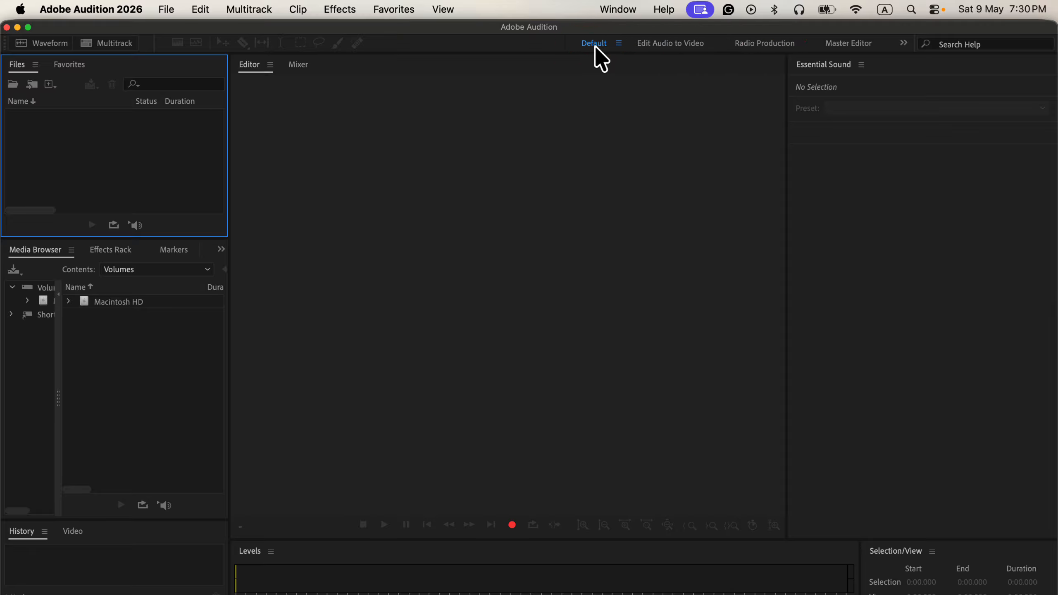
pyautogui.click(841, 43)
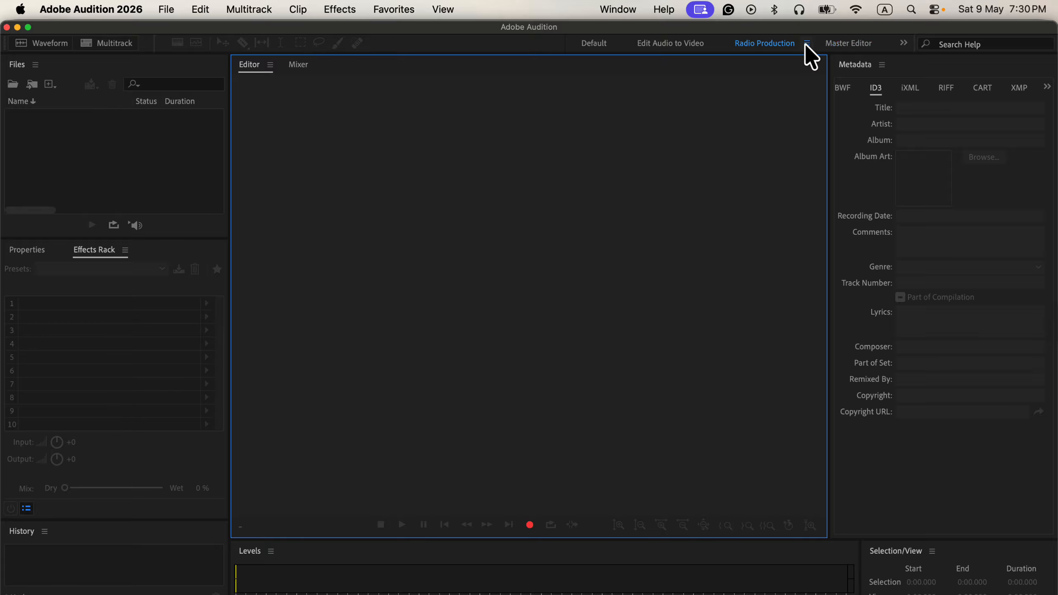
pyautogui.click(837, 44)
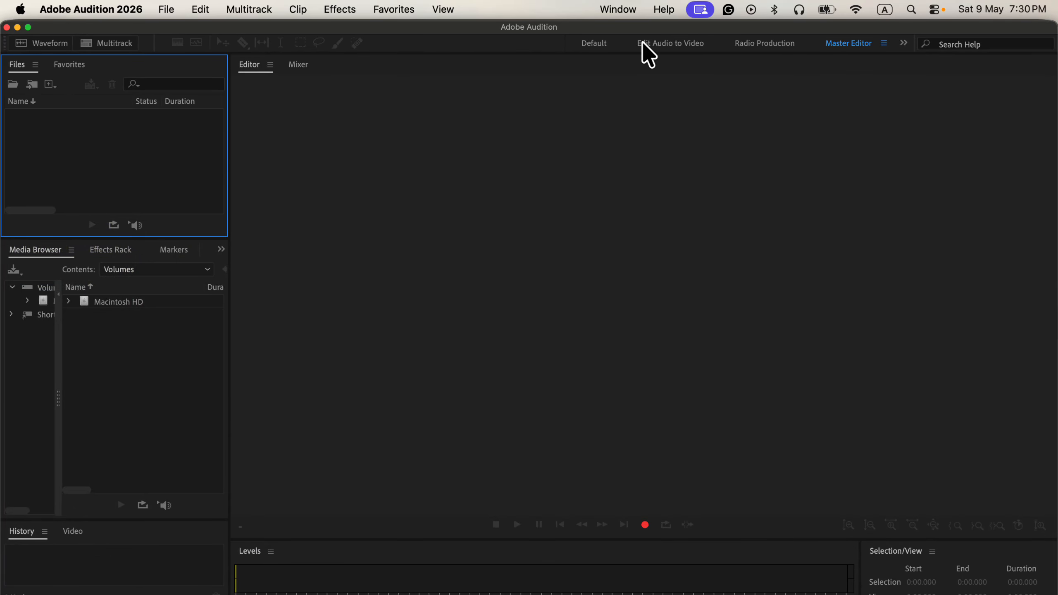
pyautogui.click(600, 43)
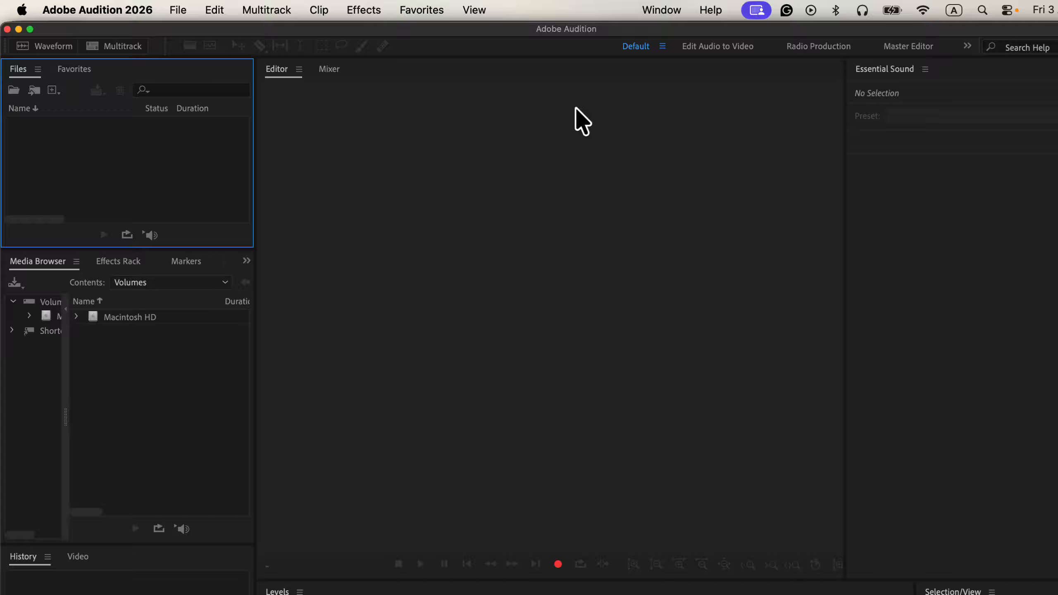
# Set the audio hardware's default input to System Default - Scarlett 2i2 USB and apply the preferences.
pyautogui.click(88, 8)
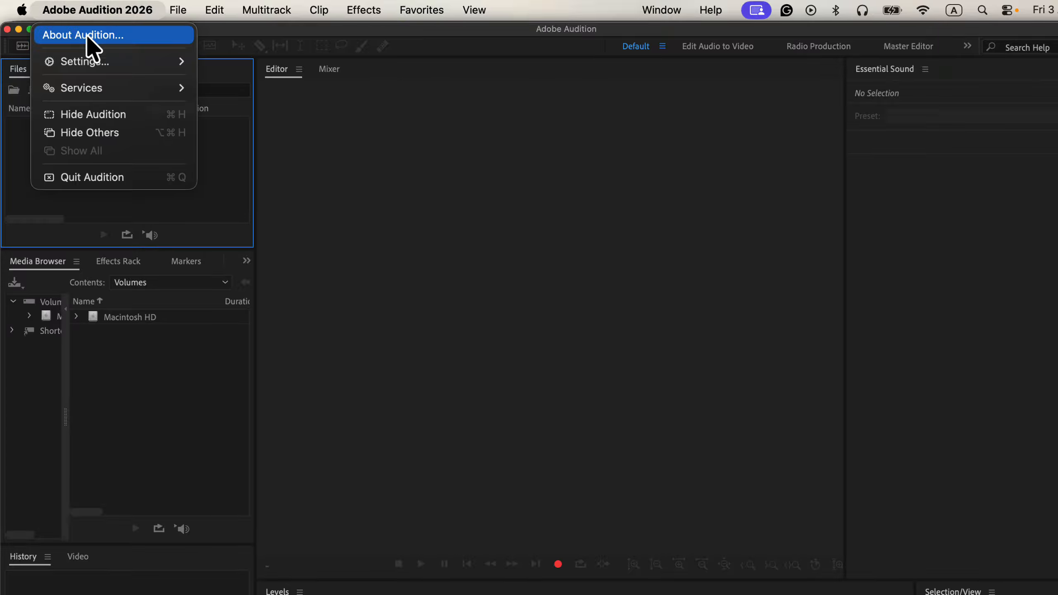
pyautogui.moveTo(89, 63)
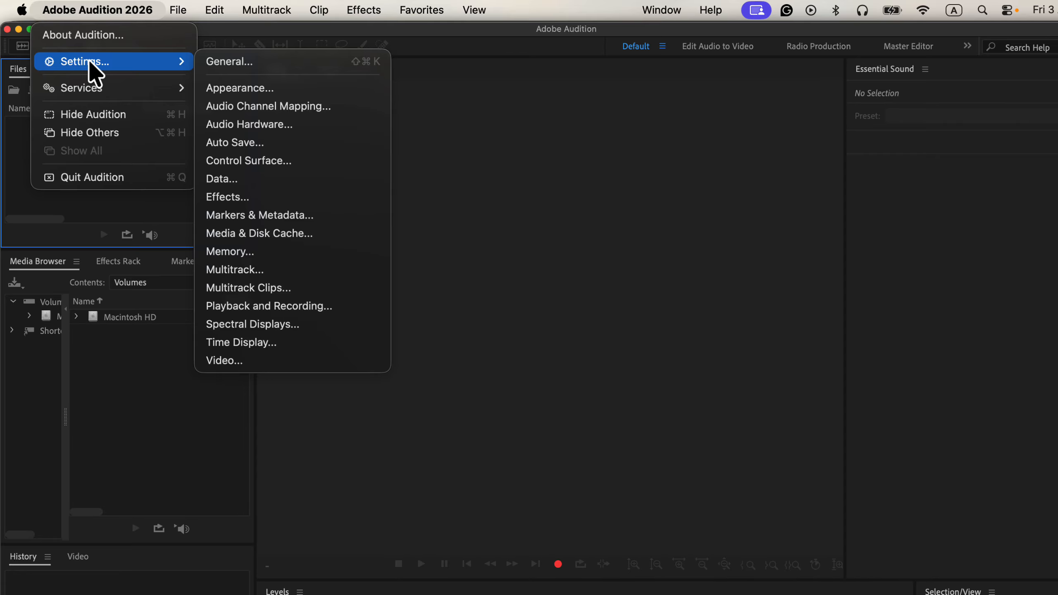
pyautogui.click(310, 128)
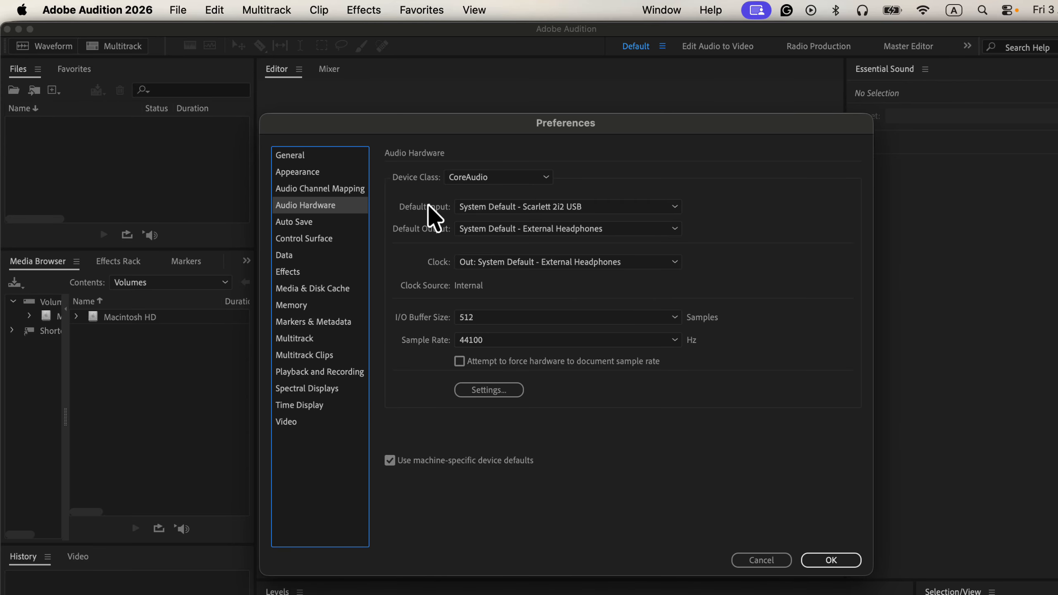
pyautogui.click(621, 207)
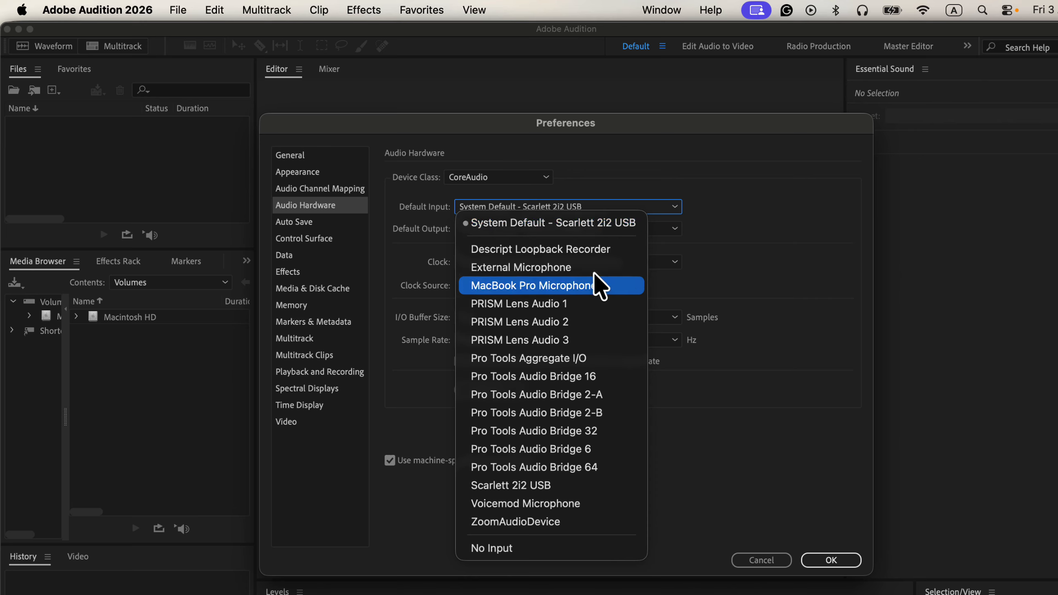
pyautogui.click(600, 224)
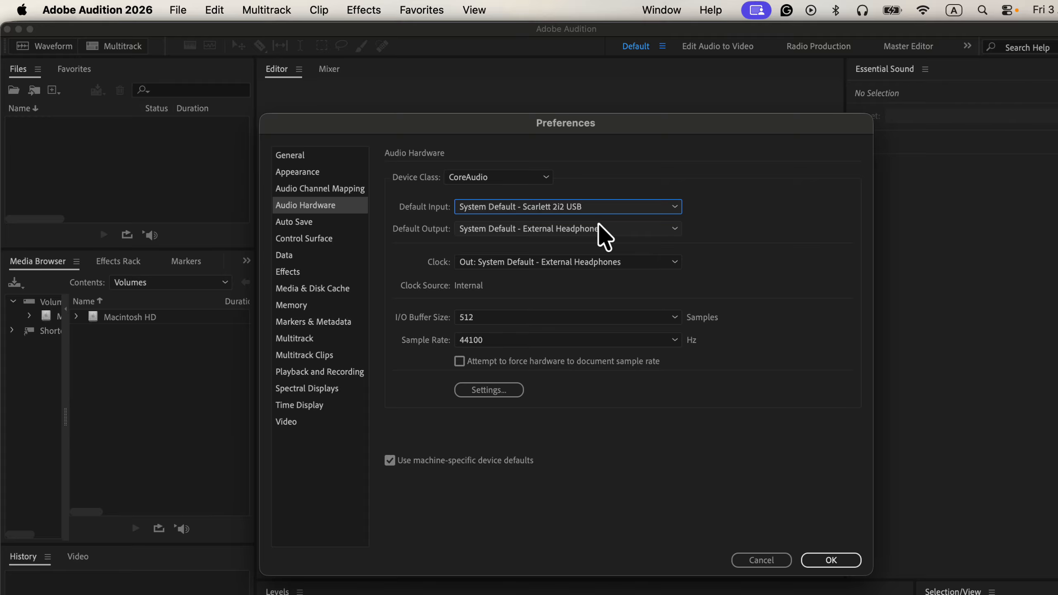
pyautogui.click(826, 560)
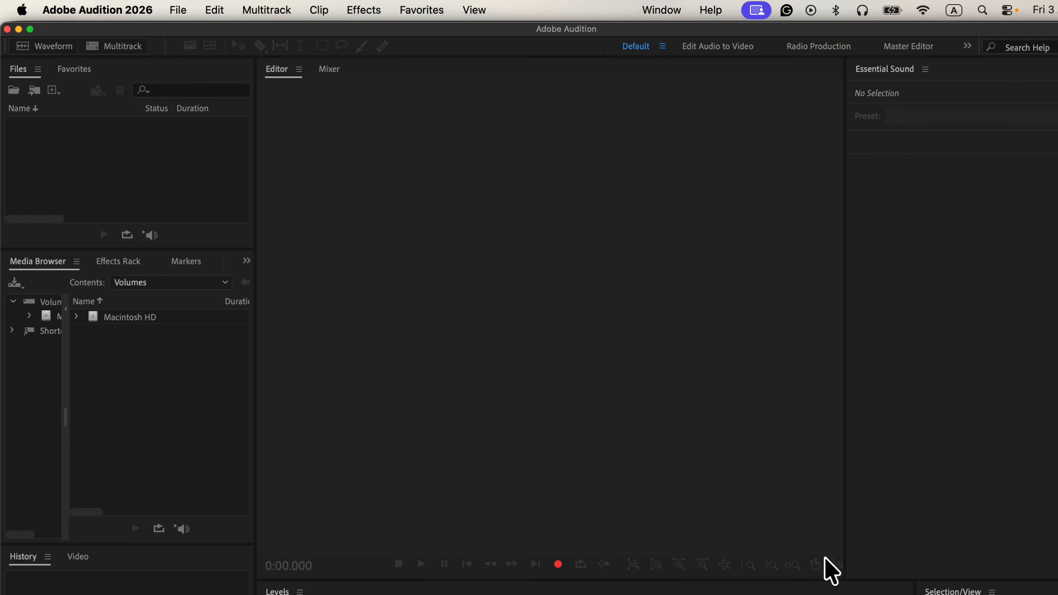
# Switch to the browser and read through the Adobe Audition Bundle product page.
pyautogui.hotkey('ctrl', 'Right')
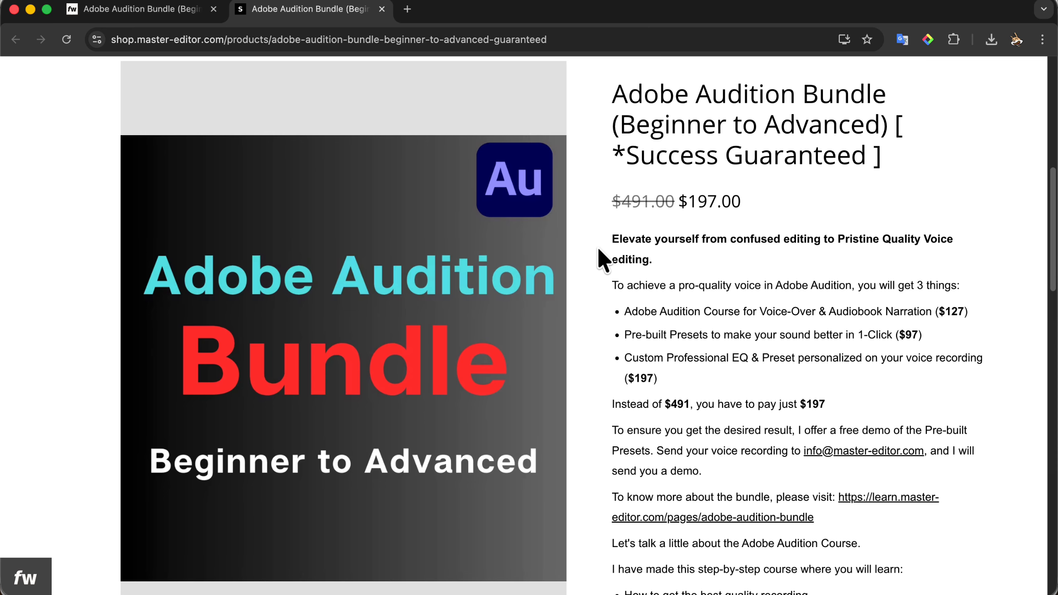
pyautogui.scroll(-4, 599, 251)
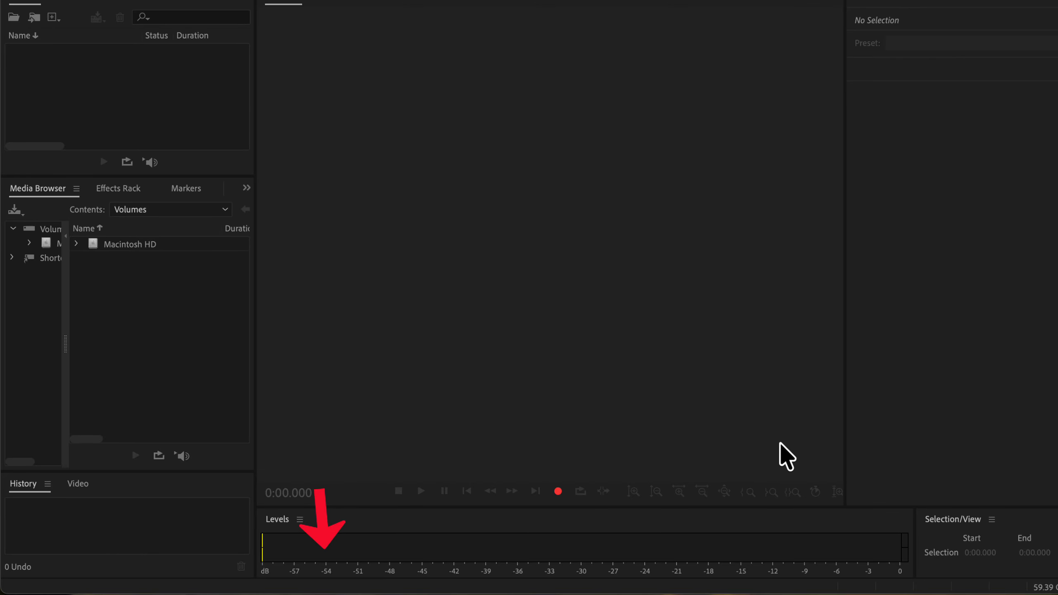
# Turn on input signal metering in the Levels meter to check the microphone level.
pyautogui.click(436, 547)
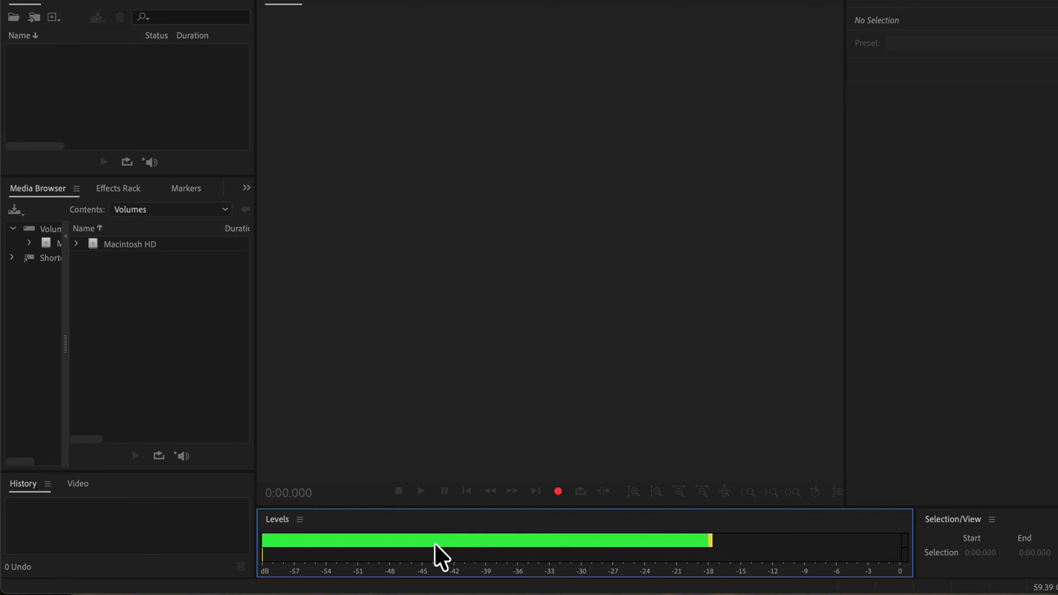
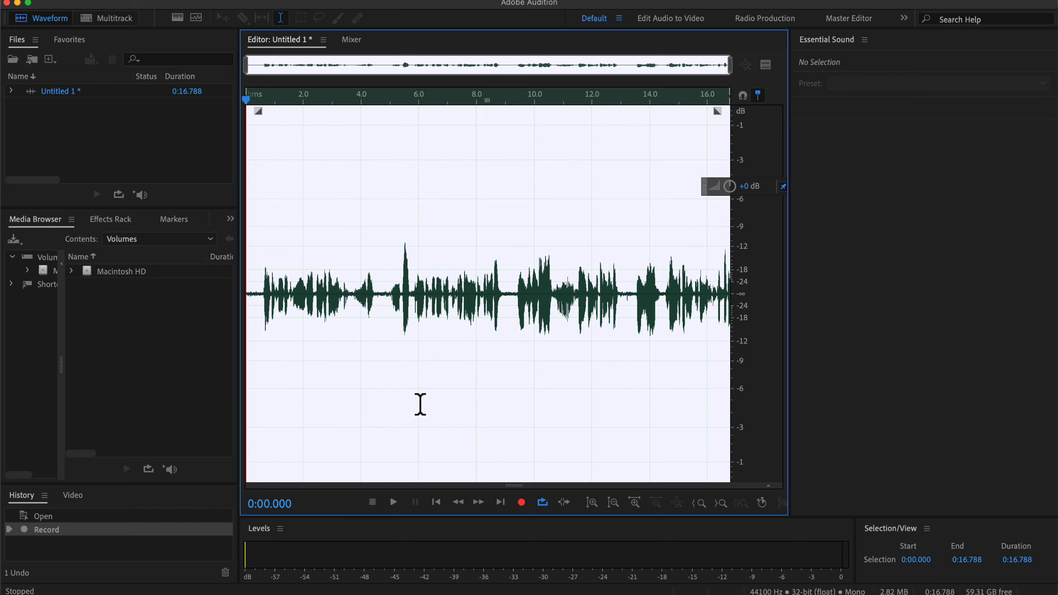
# Deselect the recorded waveform and start saving the recording under the file name Test 1.wav.
pyautogui.click(419, 404)
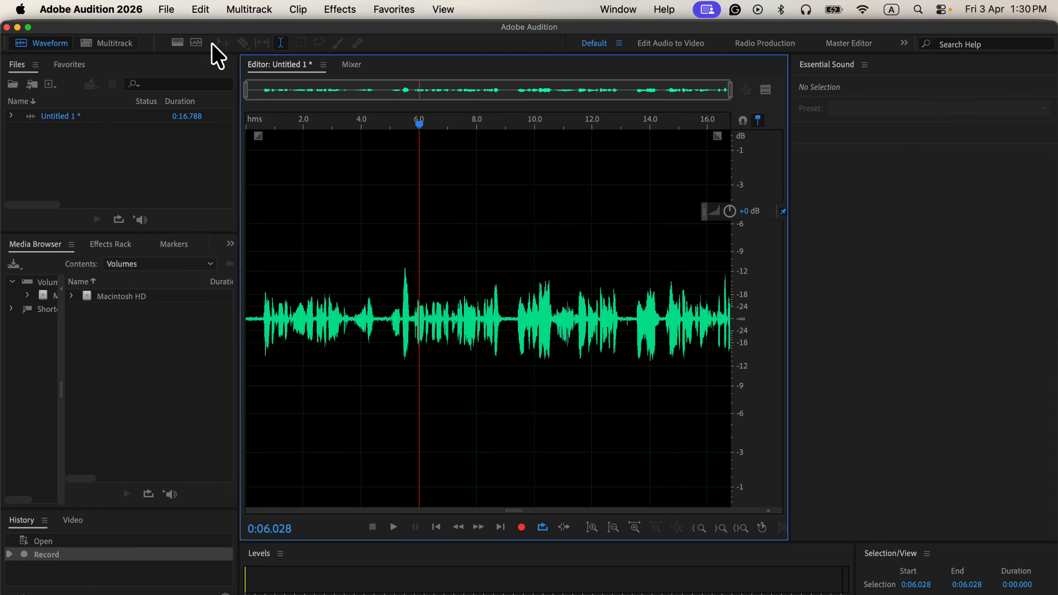
pyautogui.click(168, 6)
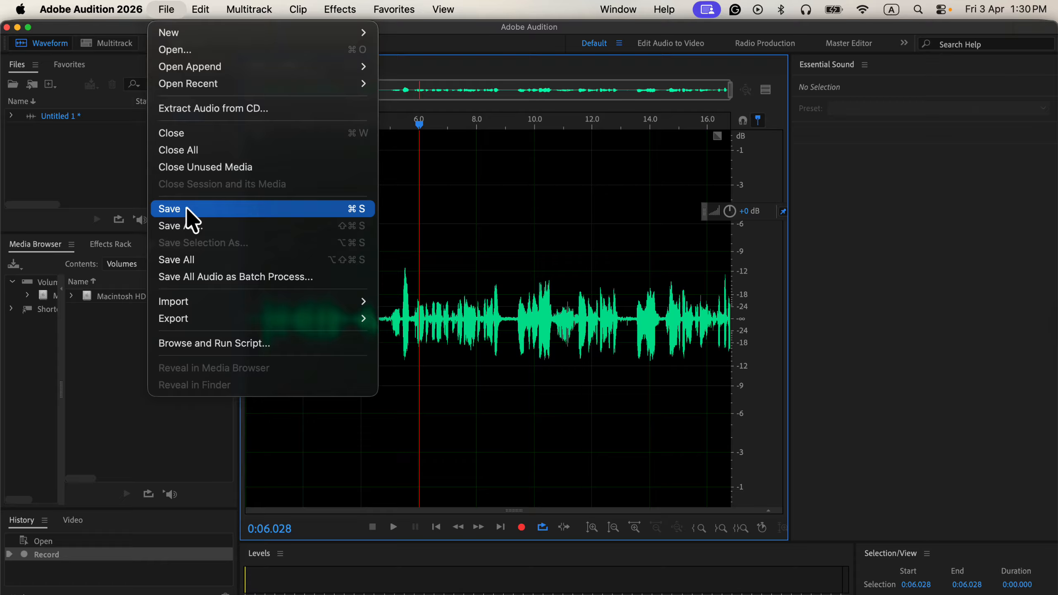
pyautogui.moveTo(205, 318)
pyautogui.click(205, 210)
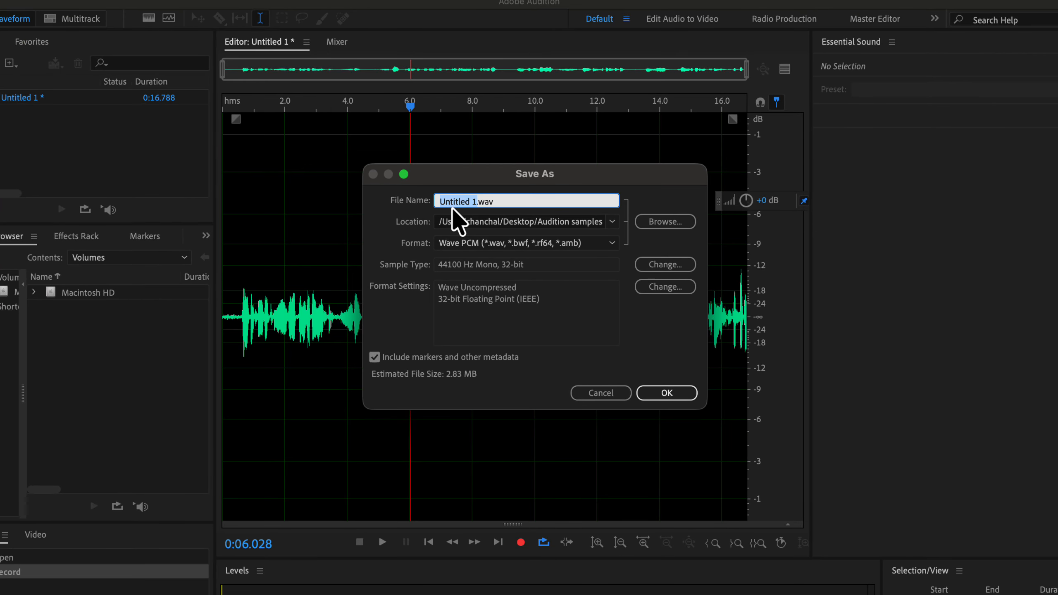
pyautogui.write('Test 1')
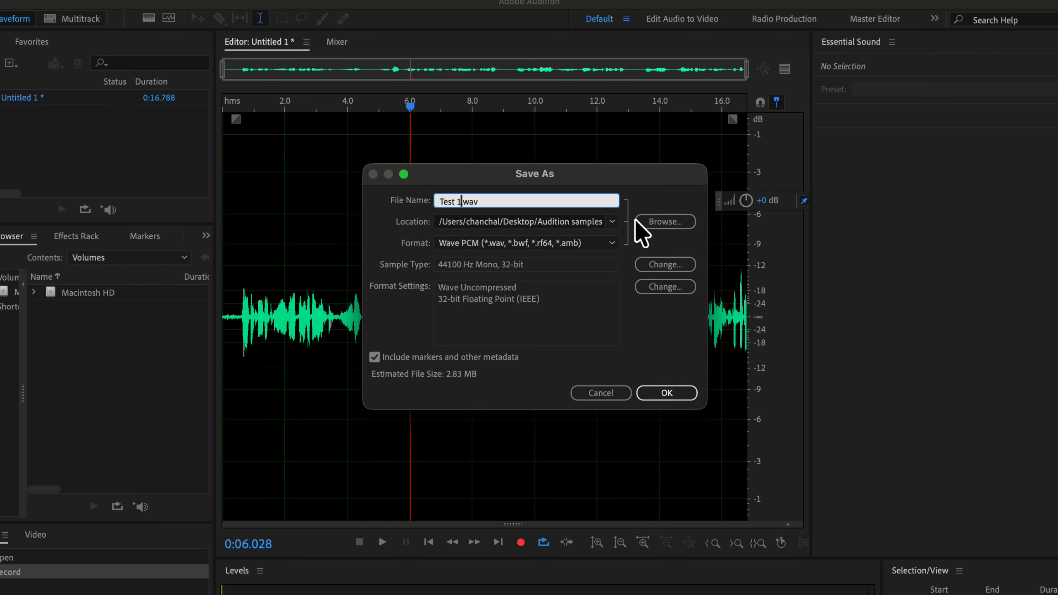
# Create a folder named Raw inside Audition samples on the Desktop and set it as the save location.
pyautogui.click(657, 225)
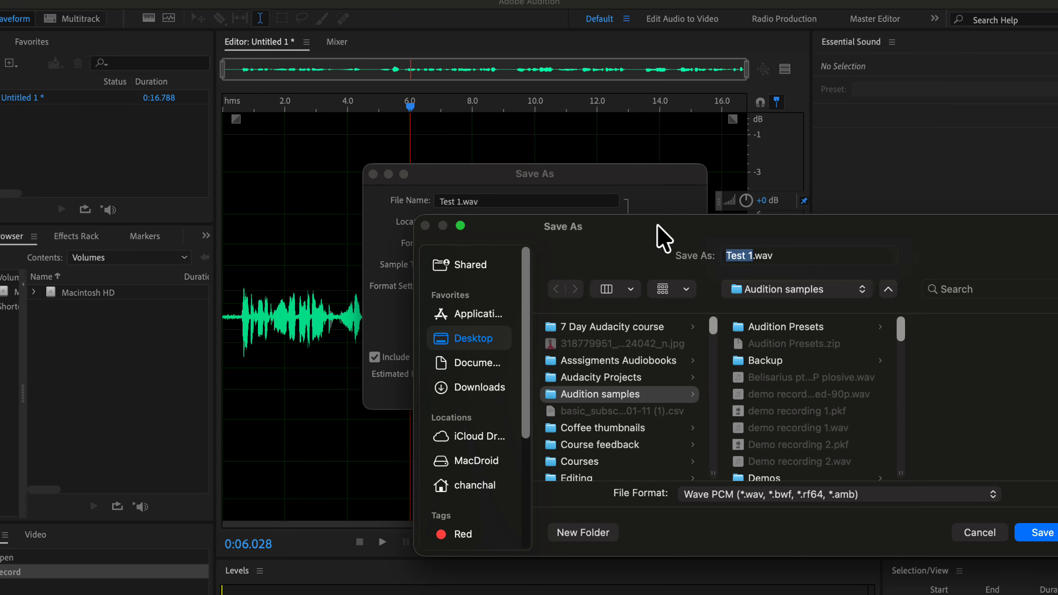
pyautogui.click(478, 339)
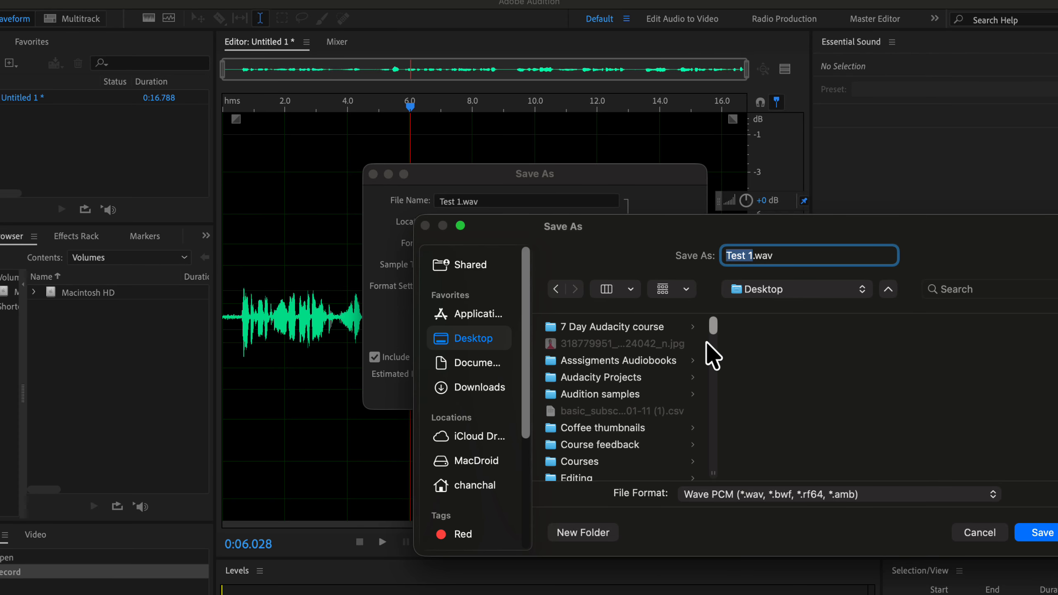
pyautogui.moveTo(716, 323); pyautogui.dragTo(716, 331)
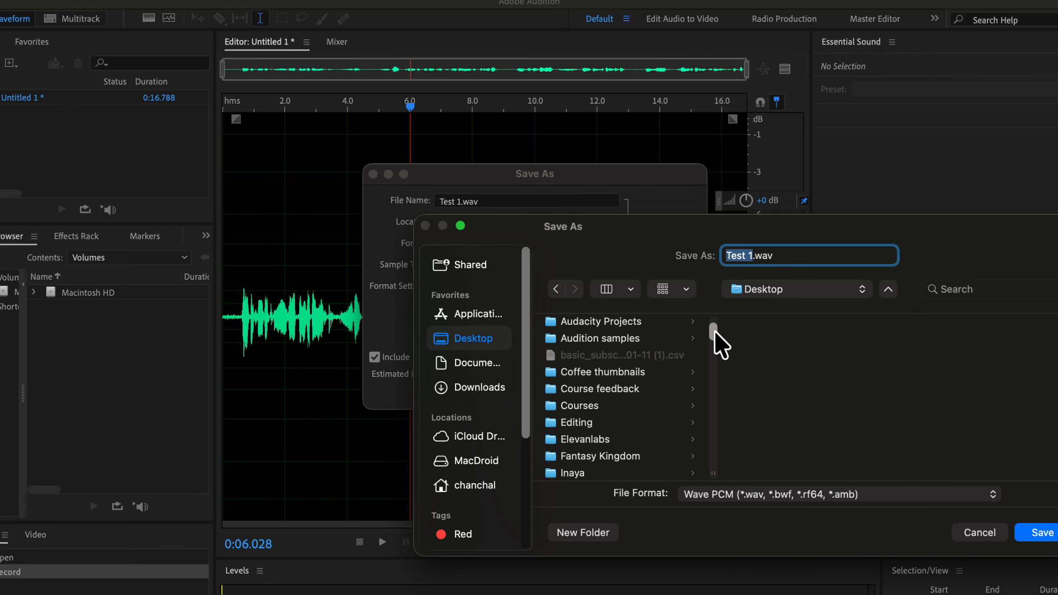
pyautogui.click(640, 338)
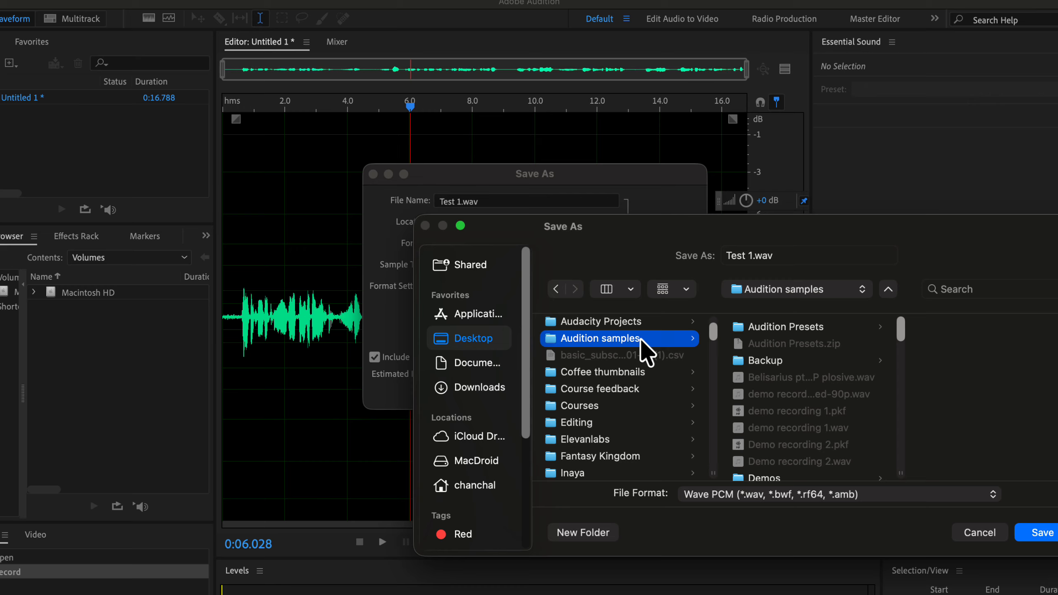
pyautogui.click(584, 535)
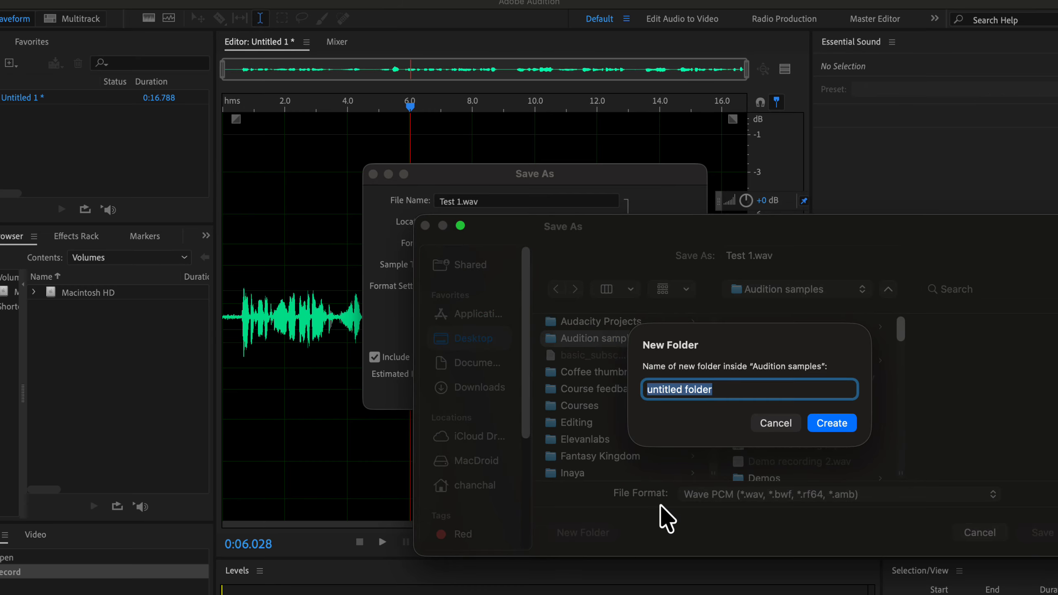
pyautogui.write('Raw')
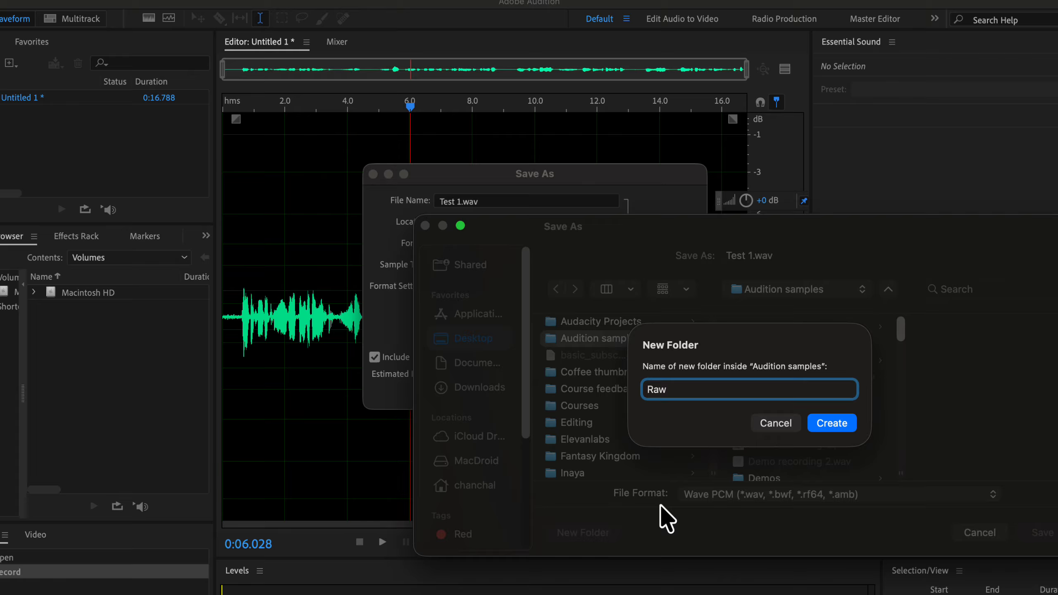
pyautogui.press('Return')
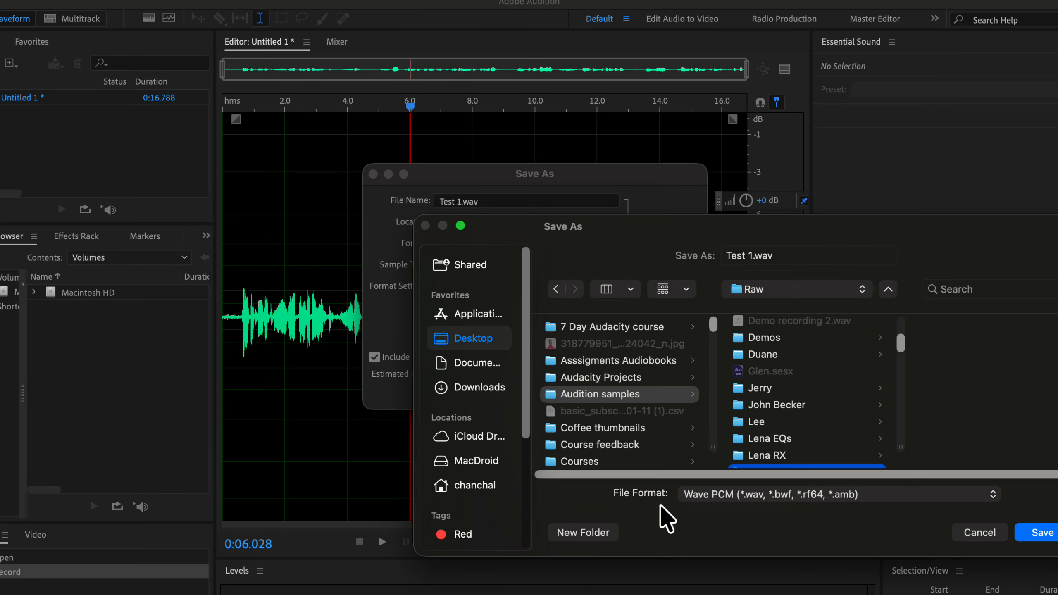
pyautogui.scroll(-2, 817, 454)
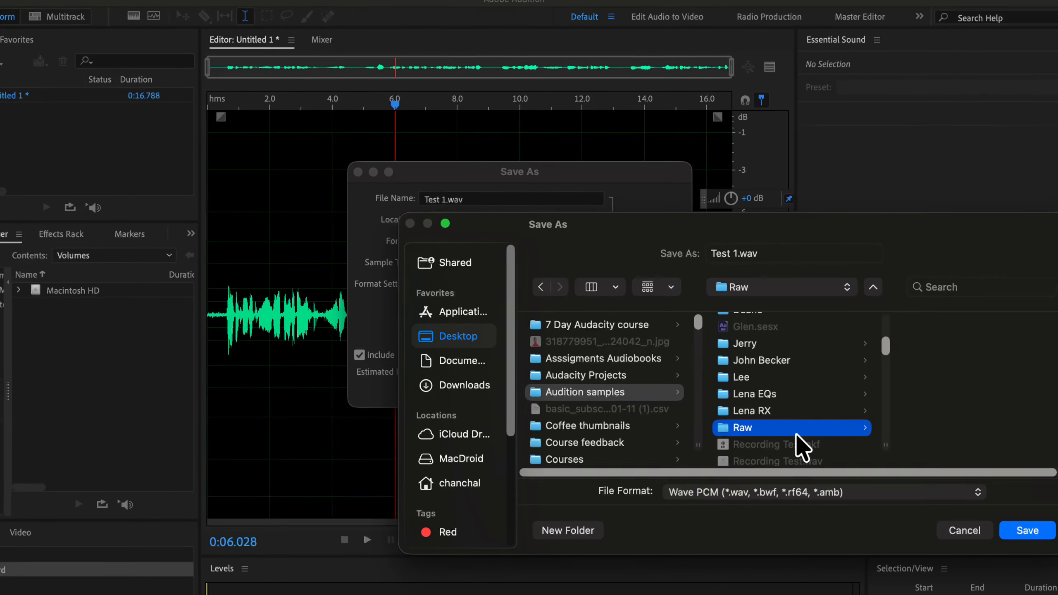
pyautogui.click(1029, 533)
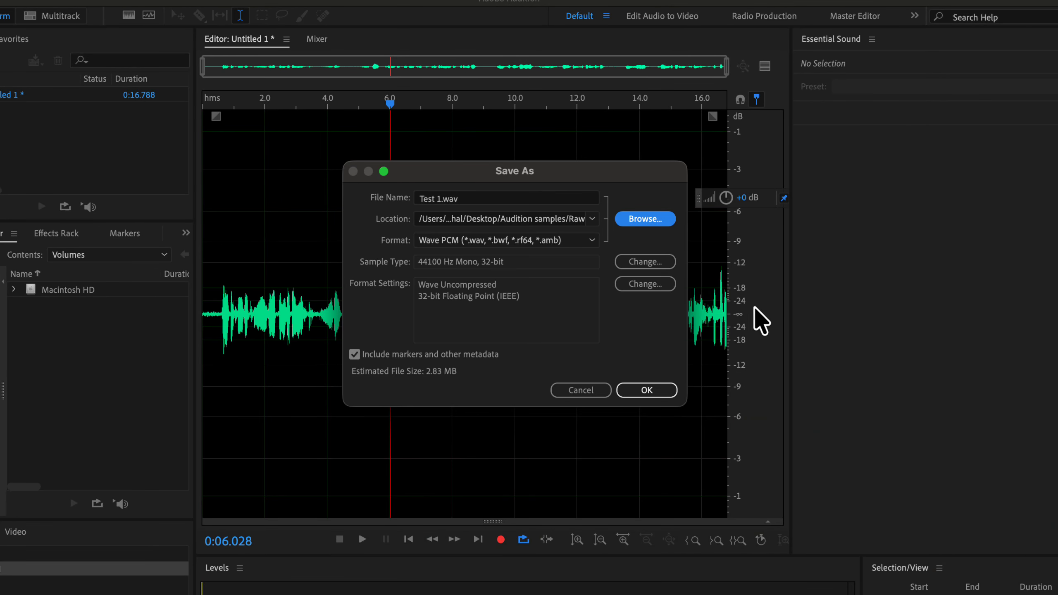
# Choose the Wave PCM format and save the recording.
pyautogui.click(590, 240)
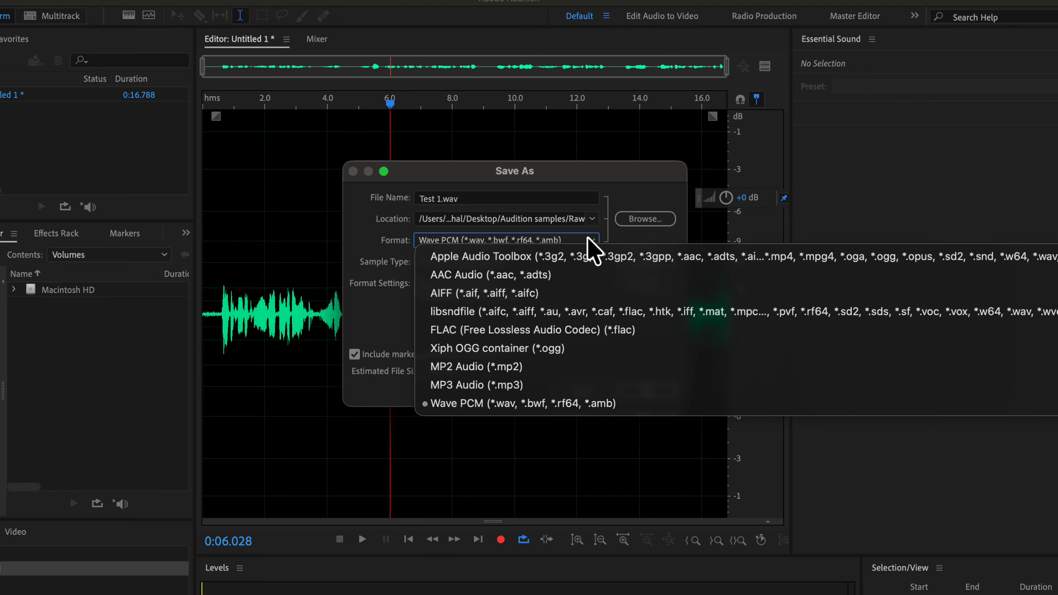
pyautogui.click(581, 404)
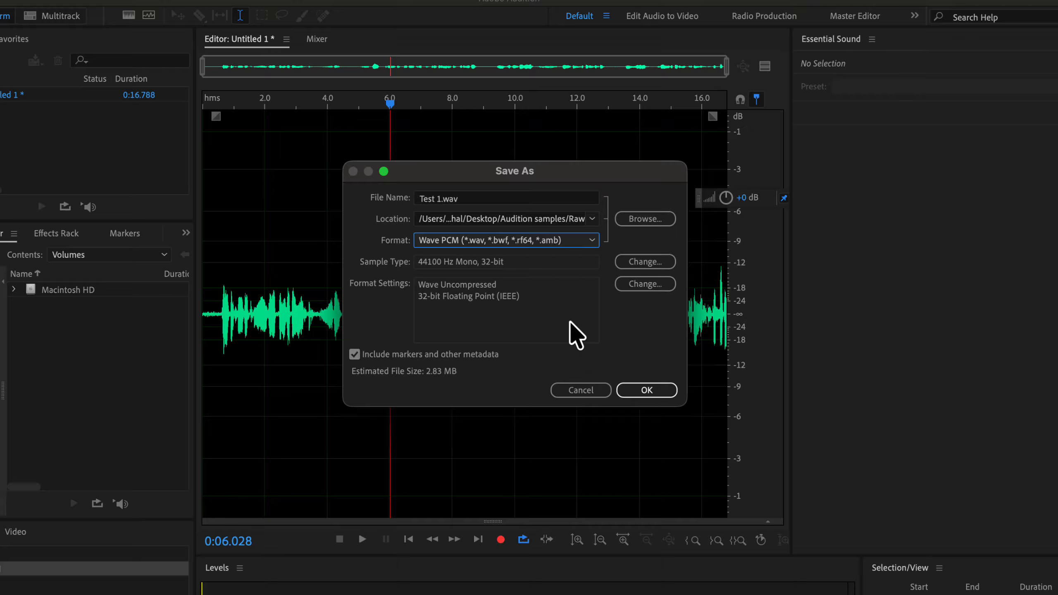
pyautogui.click(651, 391)
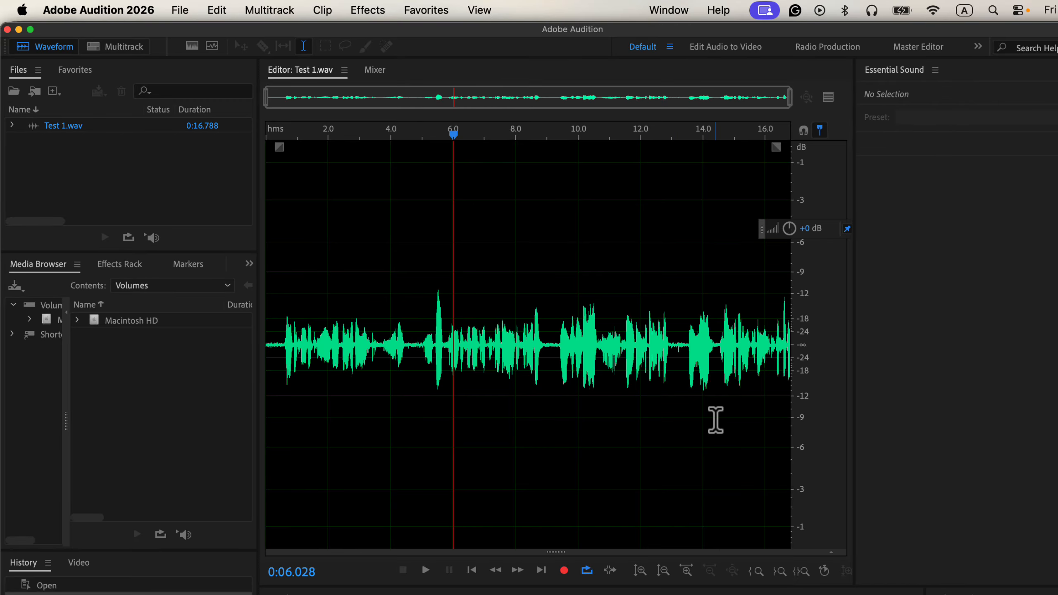
# Close the Audition window and open the Raw folder inside Audition samples in Finder.
pyautogui.click(7, 29)
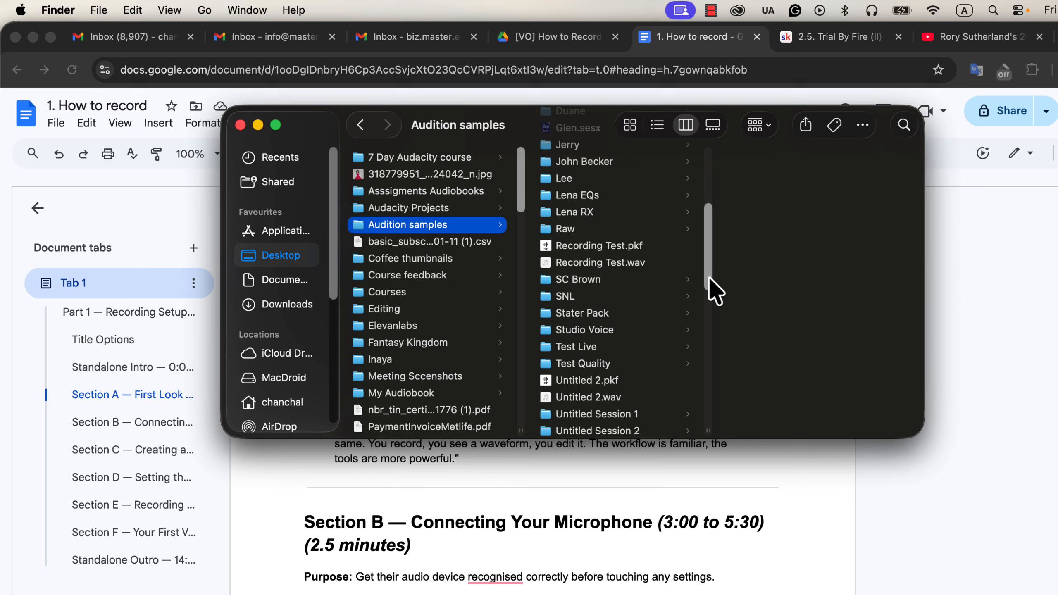
pyautogui.click(591, 232)
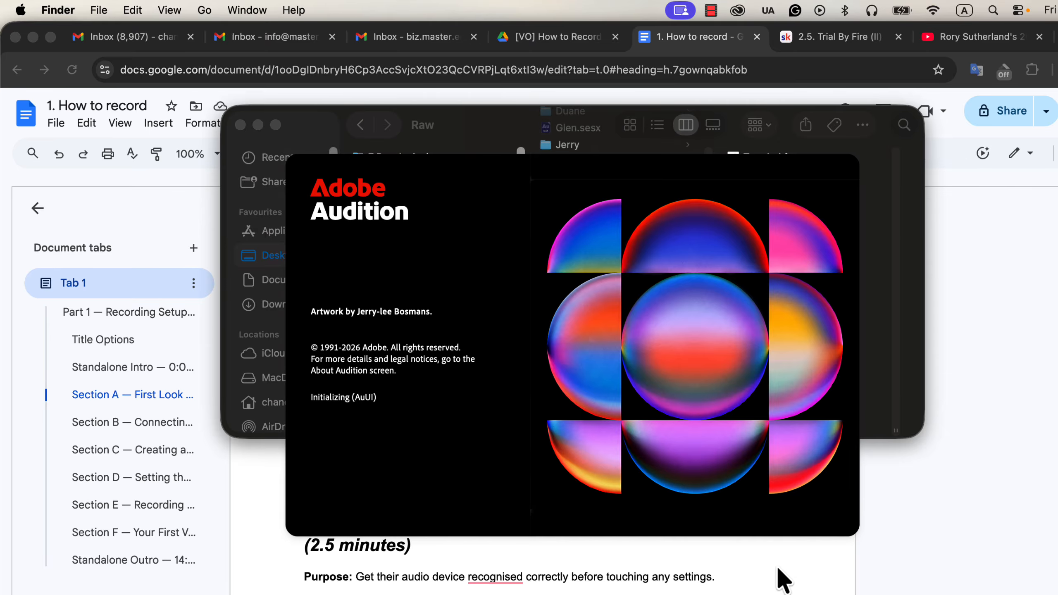
# Bring Audition up behind Finder and import Test 1.wav from the Raw folder into its file list.
pyautogui.press('super+Tab')
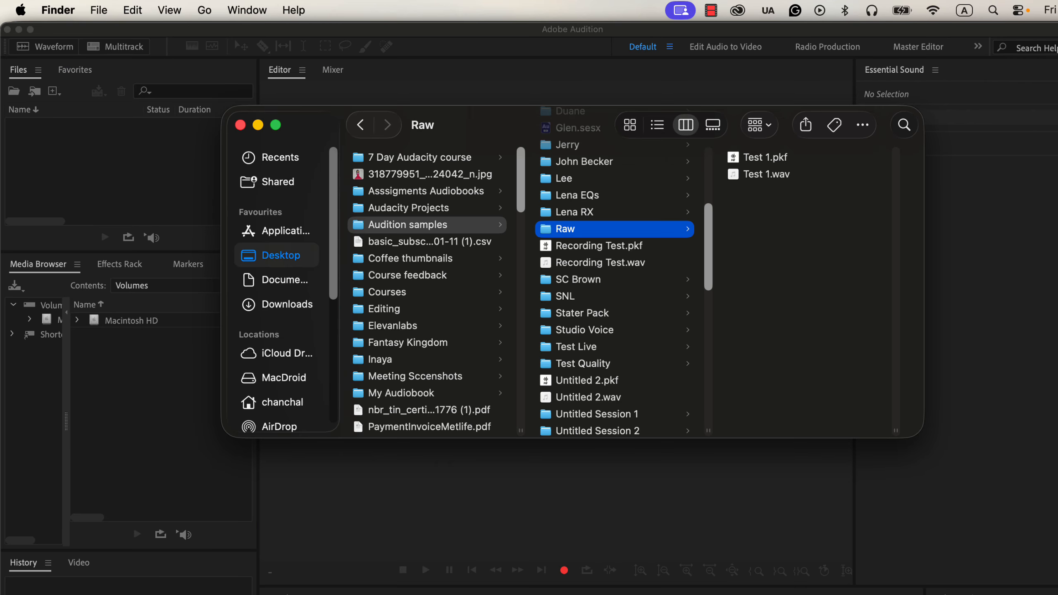
pyautogui.click(777, 177)
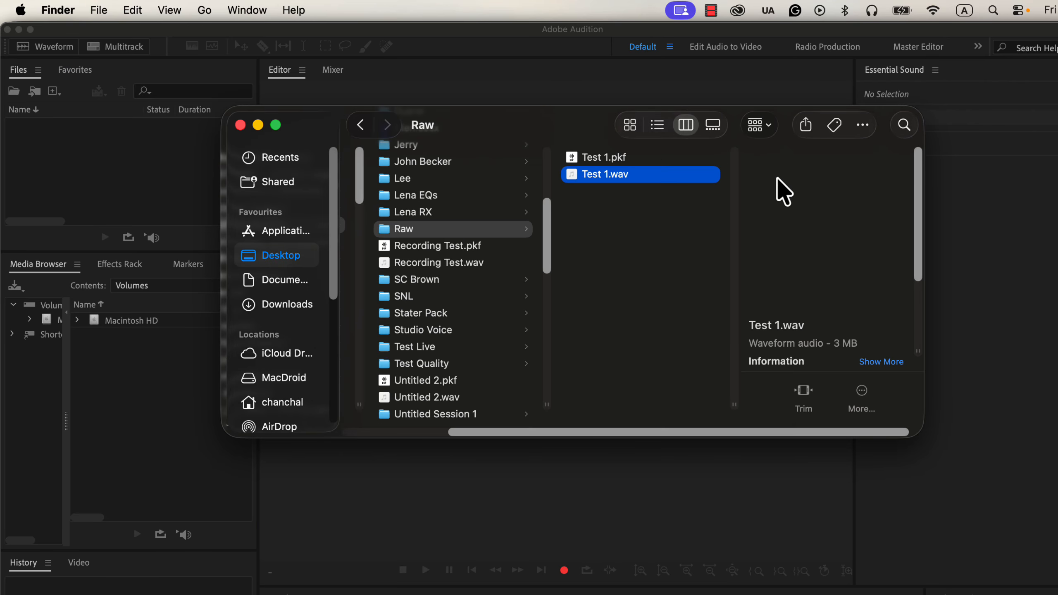
pyautogui.moveTo(626, 178); pyautogui.dragTo(149, 169)
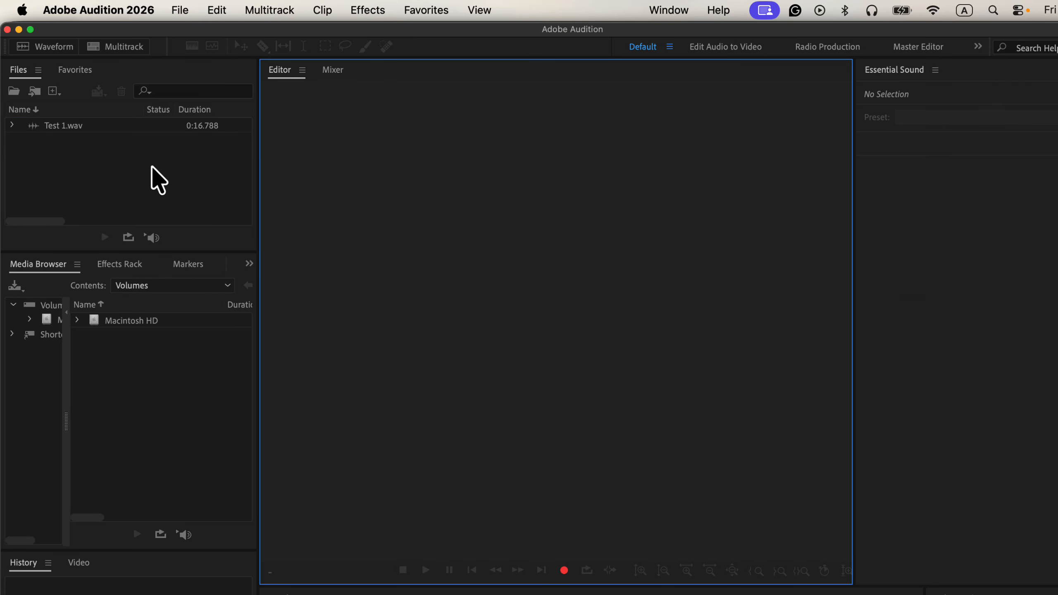
# Open Test 1.wav in the waveform editor and delete the silent stretch of about 0.5 s at its start.
pyautogui.doubleClick(92, 129)
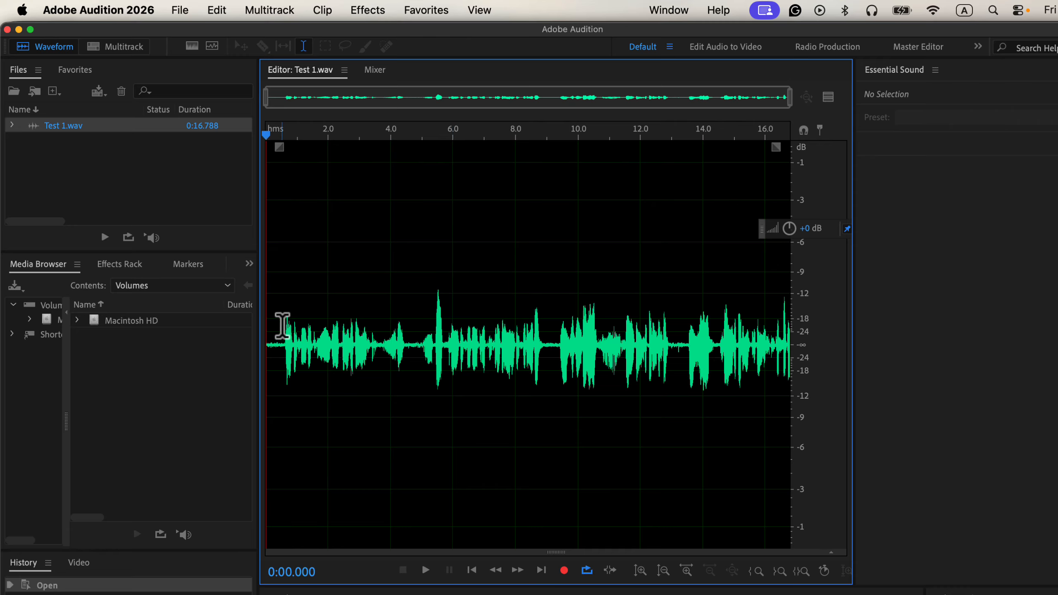
pyautogui.moveTo(281, 326); pyautogui.dragTo(259, 323)
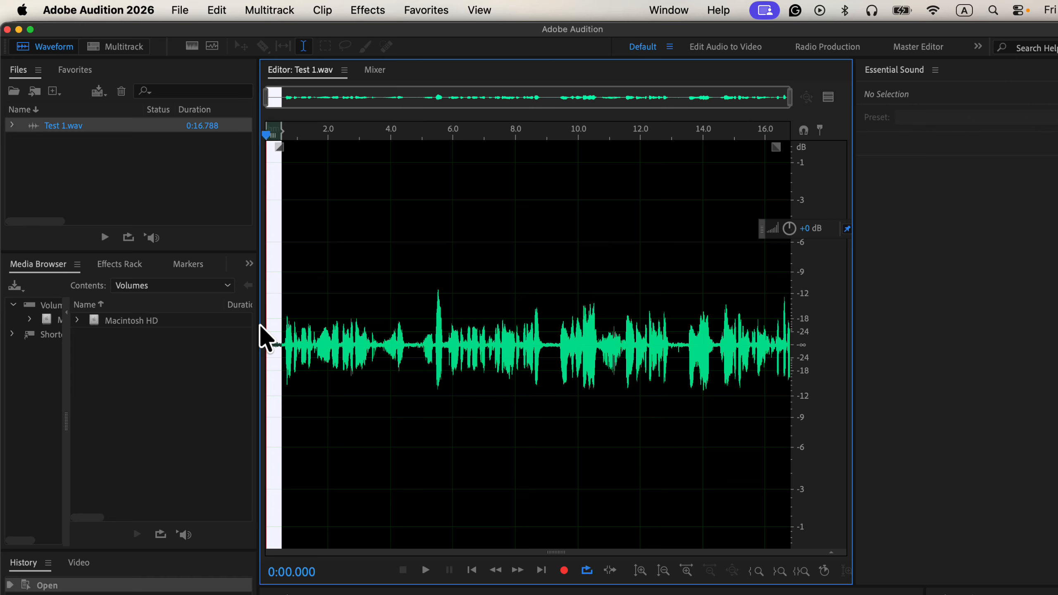
pyautogui.press('Delete')
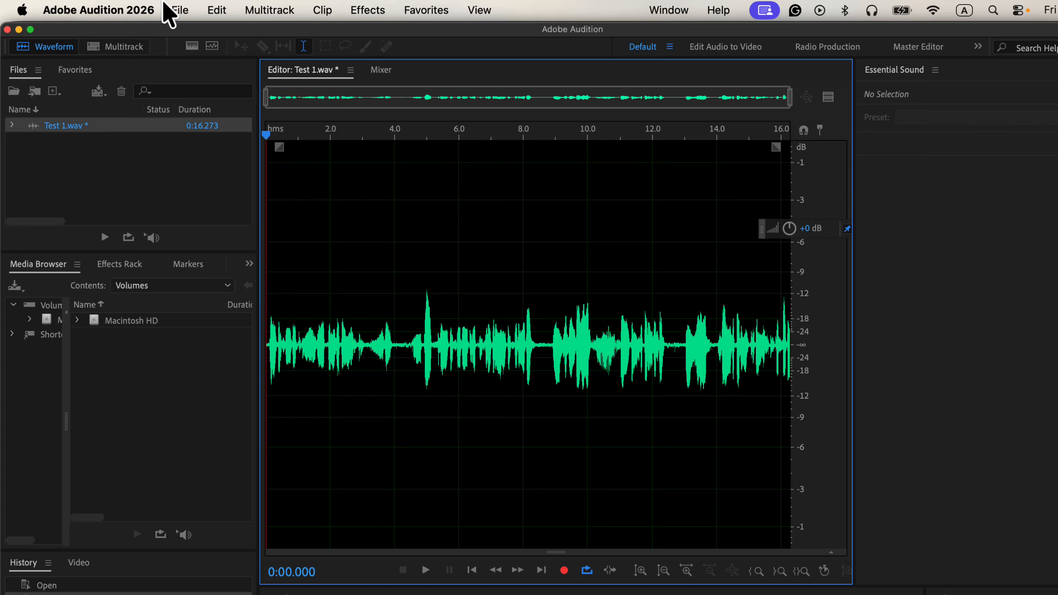
# Start exporting the edited audio as a file and browse to the Raw folder inside Audition samples on the Desktop.
pyautogui.click(177, 9)
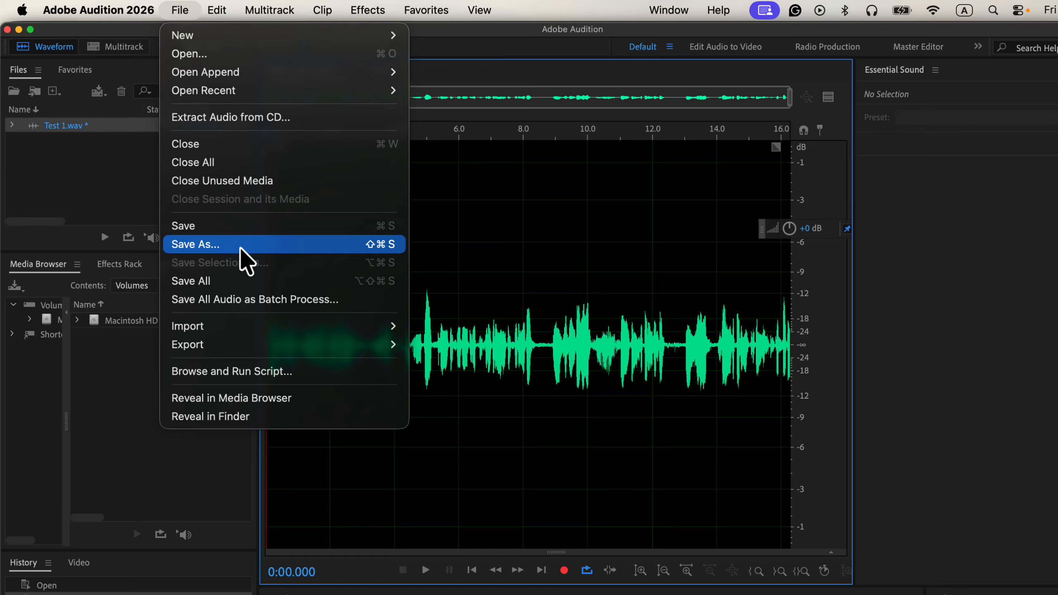
pyautogui.moveTo(251, 323)
pyautogui.moveTo(258, 345)
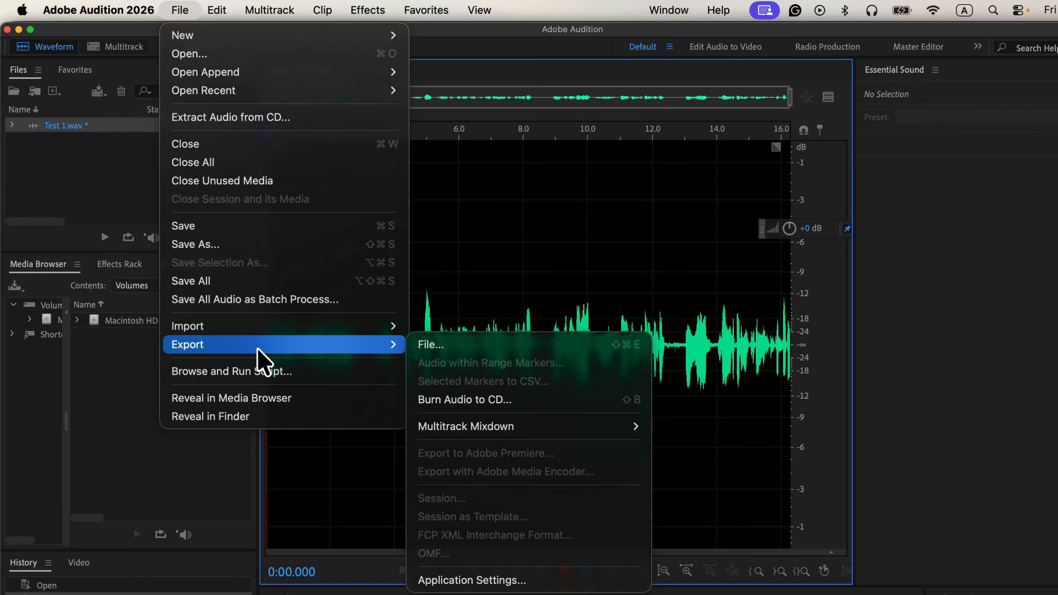
pyautogui.click(448, 345)
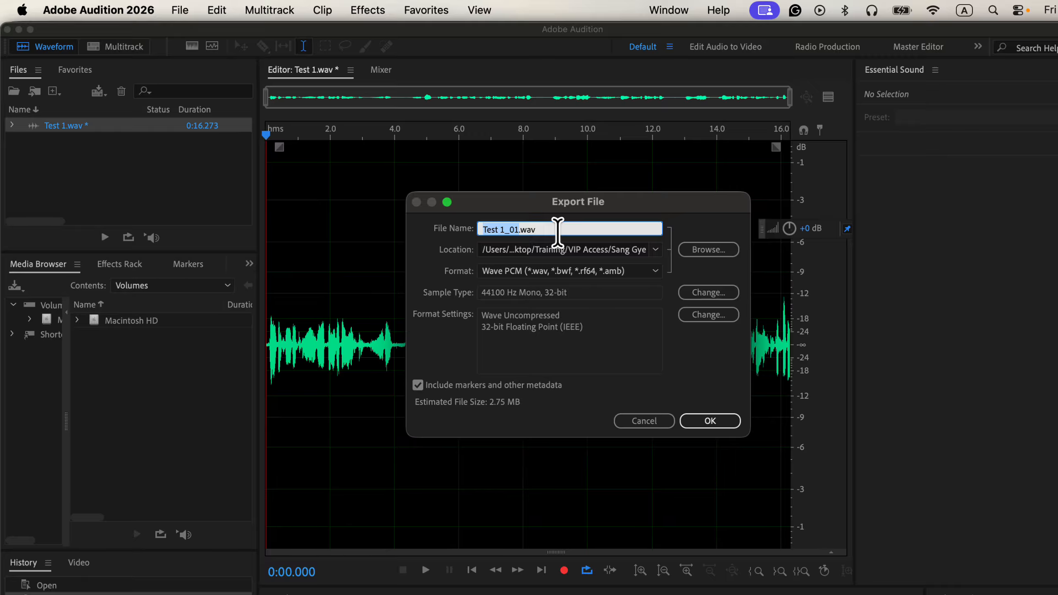
pyautogui.click(694, 251)
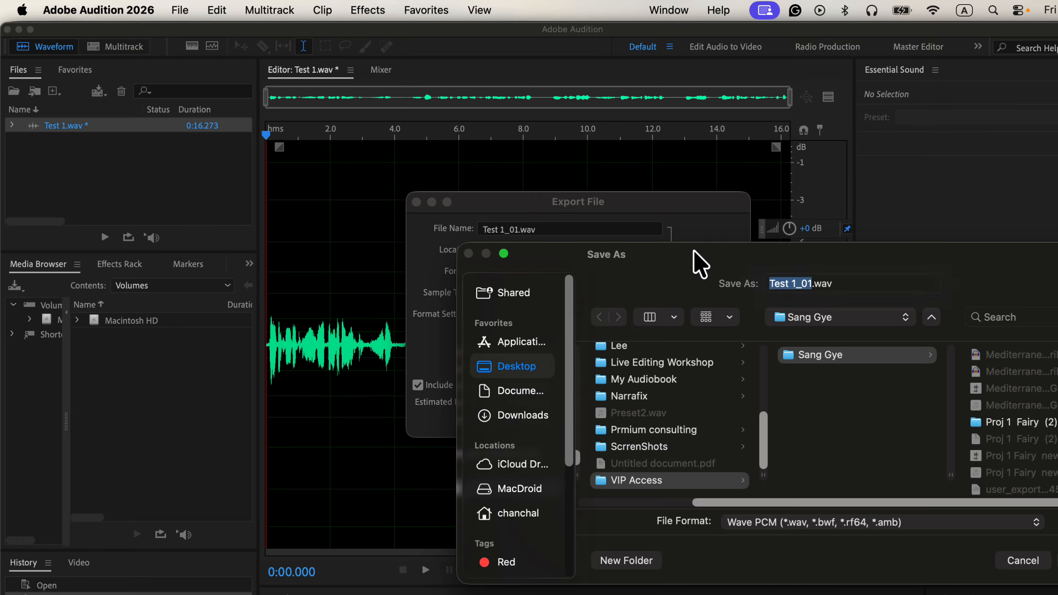
pyautogui.click(523, 369)
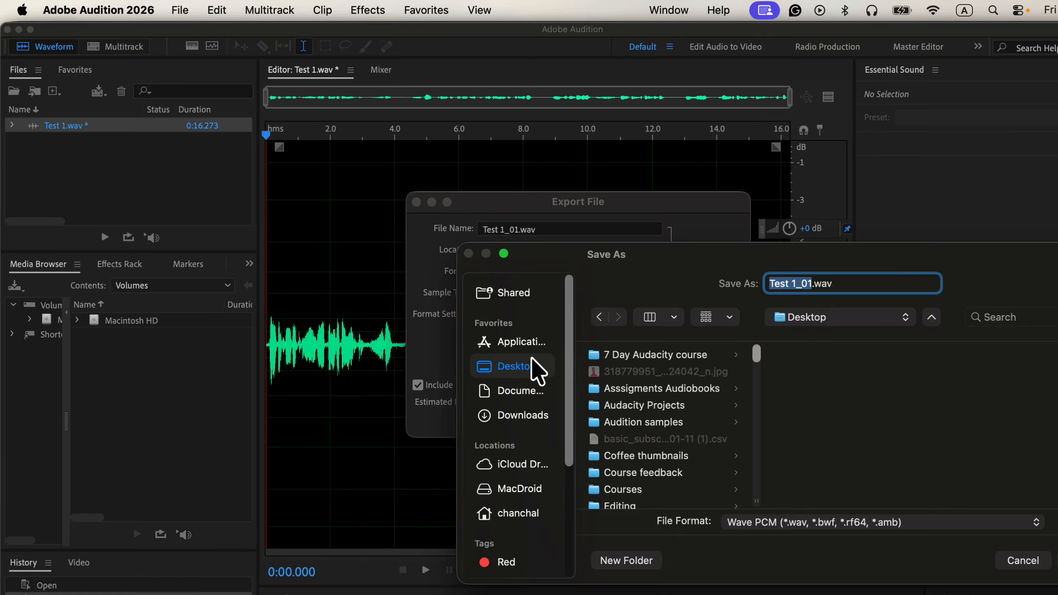
pyautogui.click(649, 424)
pyautogui.scroll(-5, 815, 375)
pyautogui.click(814, 358)
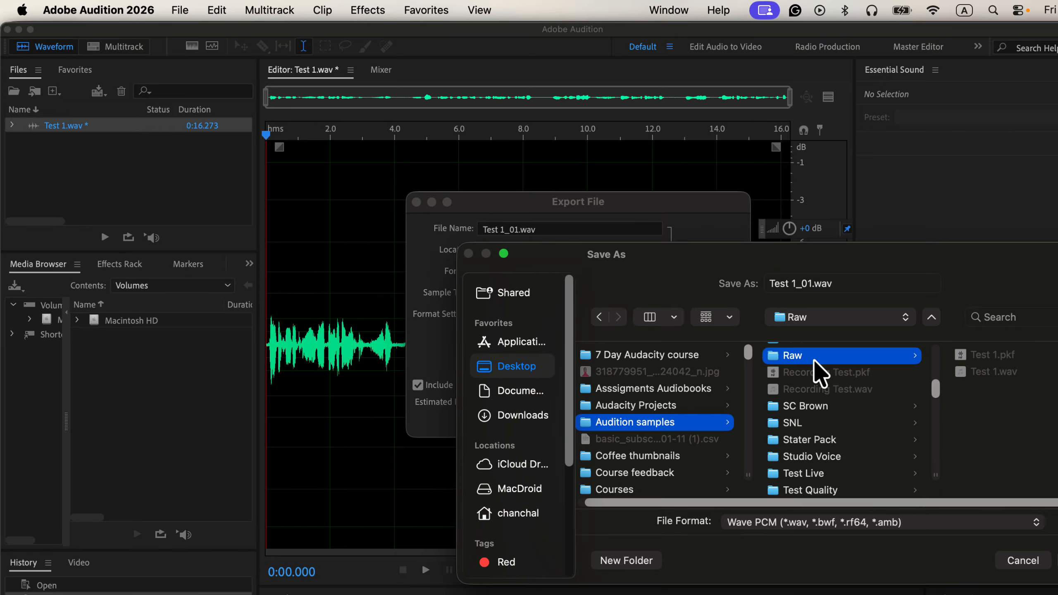
# Create a folder named Edited inside Raw and export the audio there as Test 1_01.wav.
pyautogui.click(642, 562)
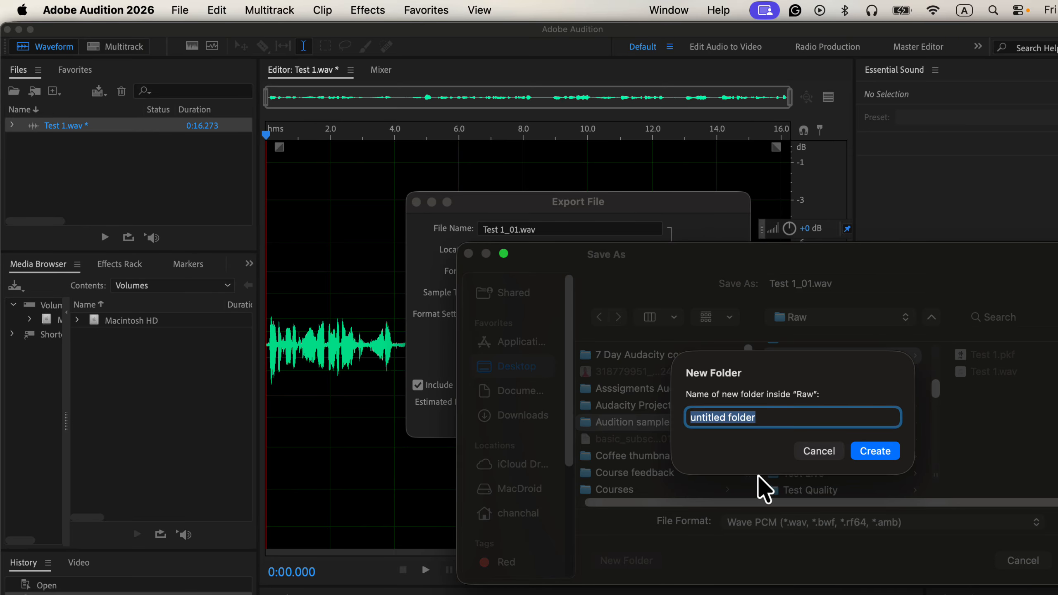
pyautogui.write('Edited')
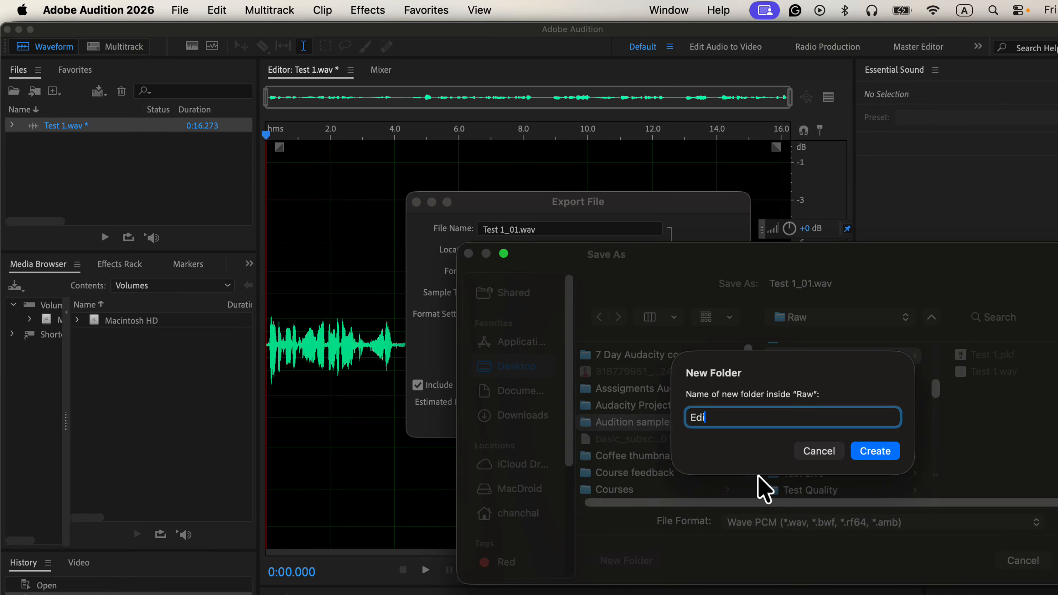
pyautogui.press('Return')
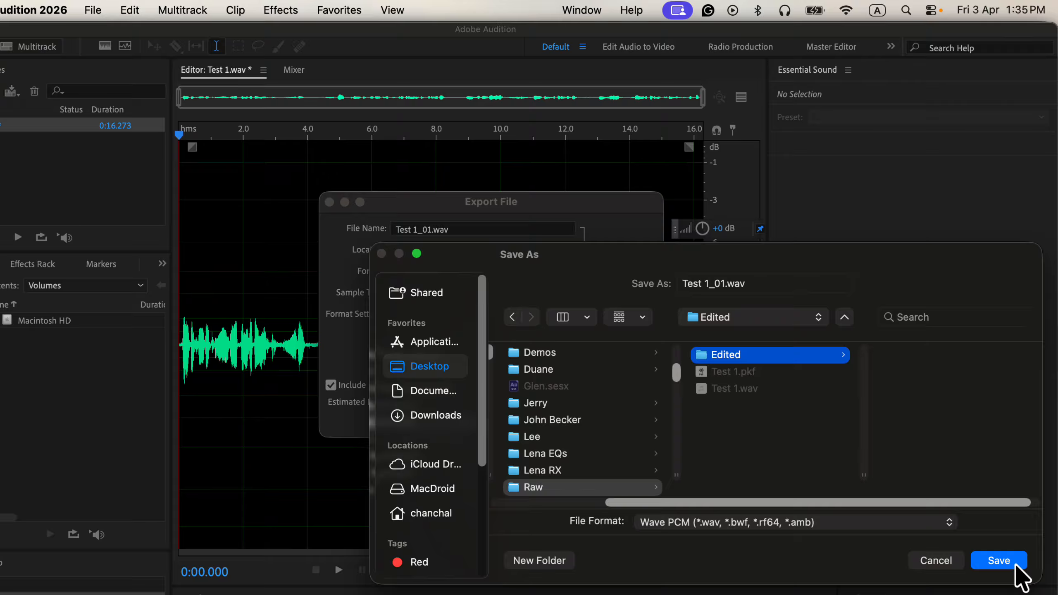
pyautogui.click(1017, 566)
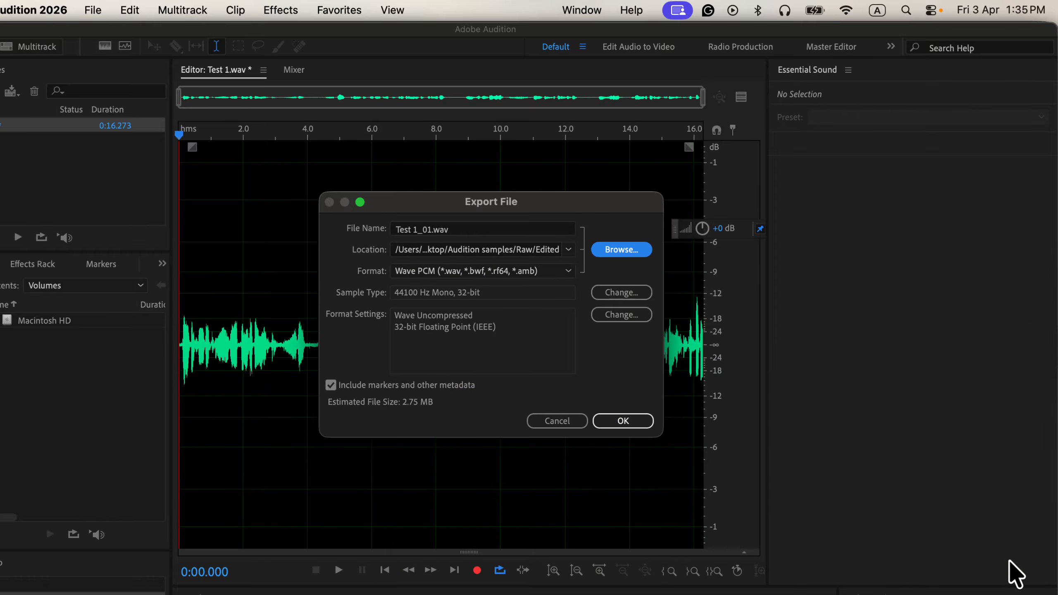
pyautogui.click(632, 422)
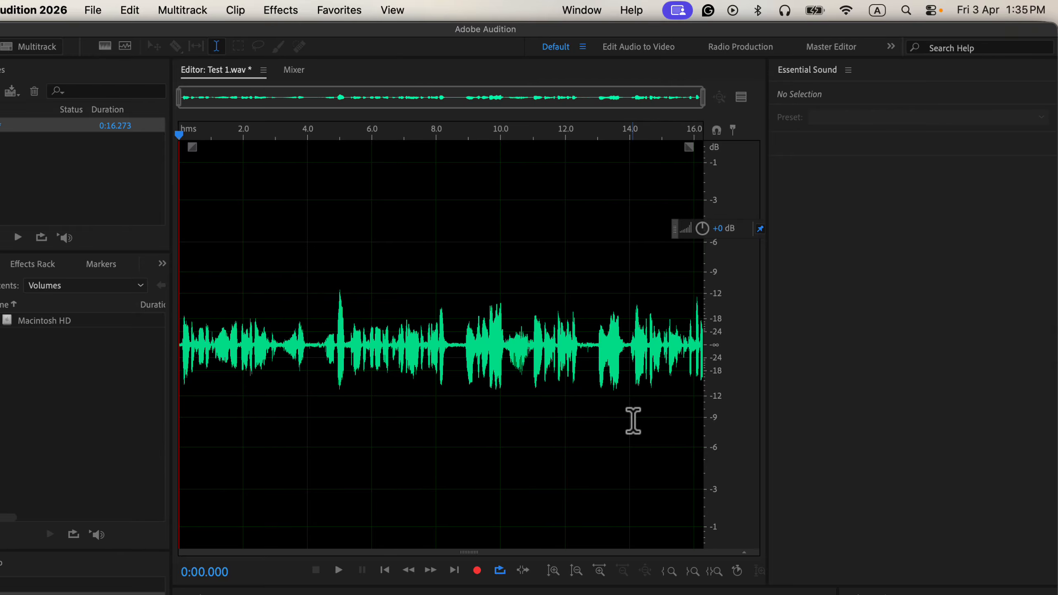
# Switch to Finder, open the Edited folder and import Test 1_01.wav into Audition's file list.
pyautogui.click(40, 555)
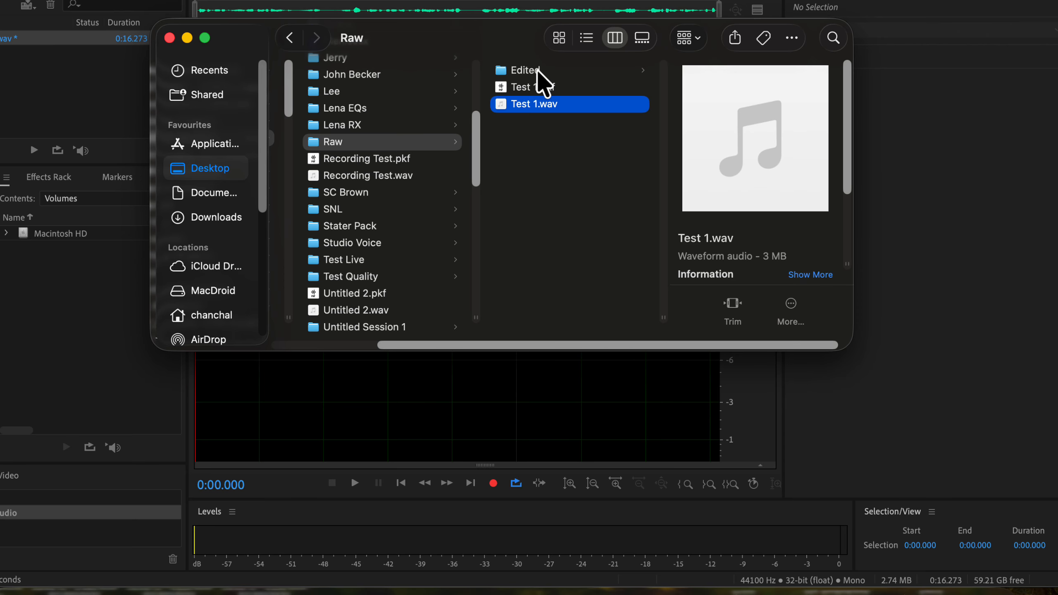
pyautogui.click(539, 71)
pyautogui.click(725, 89)
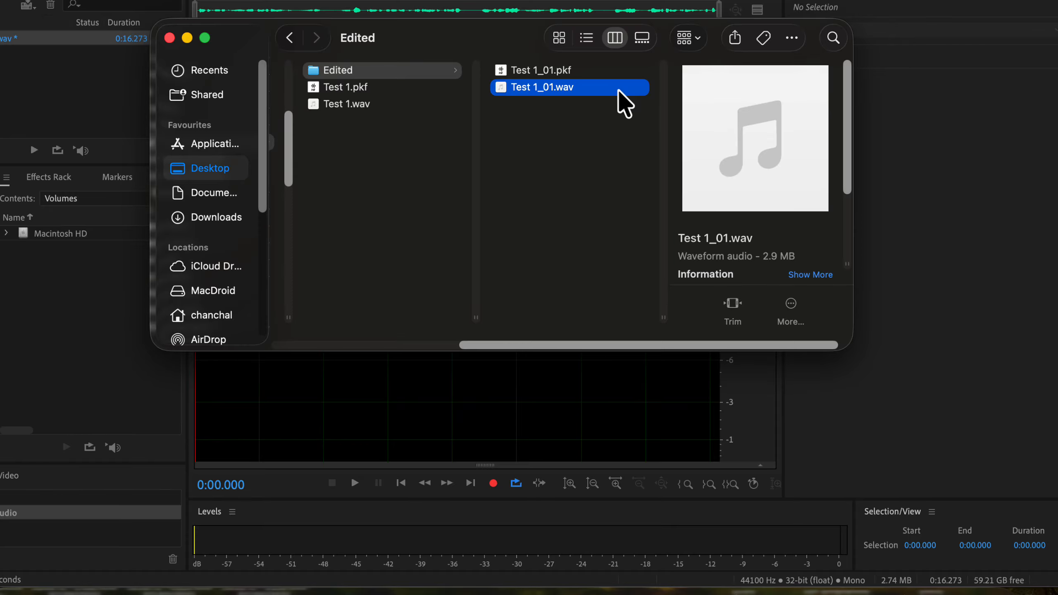
pyautogui.moveTo(617, 88); pyautogui.dragTo(43, 88)
pyautogui.click(92, 91)
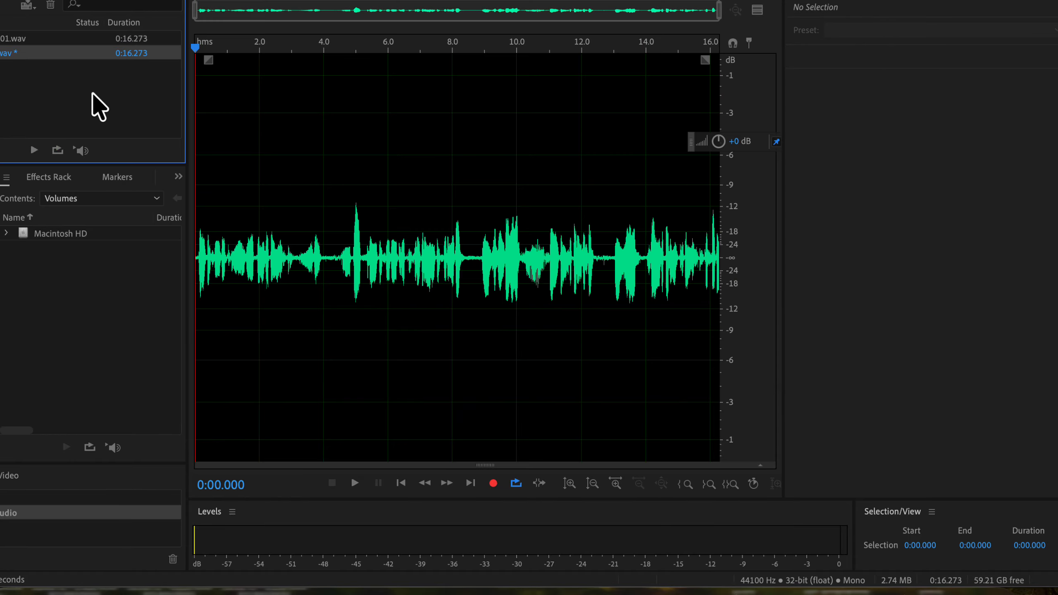
# View Test 1_01.wav in the editor, return to Test 1.wav and undo its audio deletion.
pyautogui.click(89, 42)
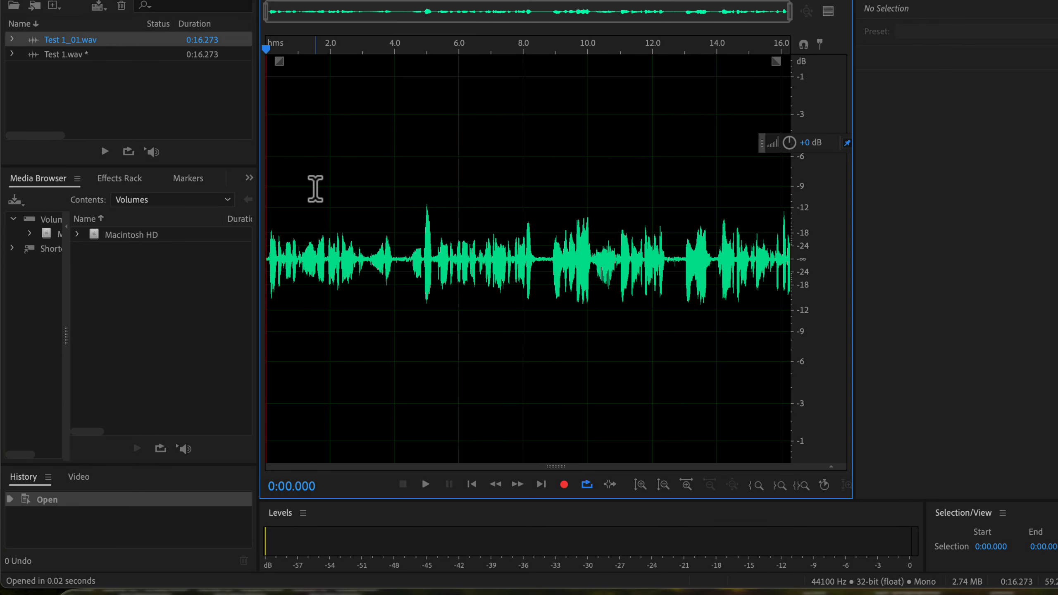
pyautogui.click(99, 58)
pyautogui.click(99, 59)
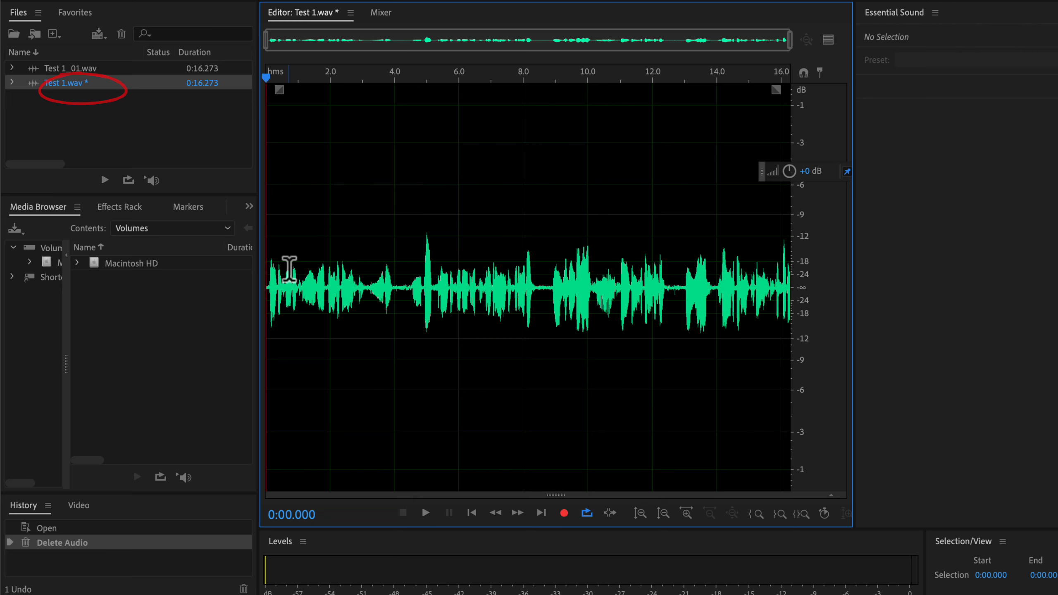
pyautogui.press('super+z')
pyautogui.click(302, 263)
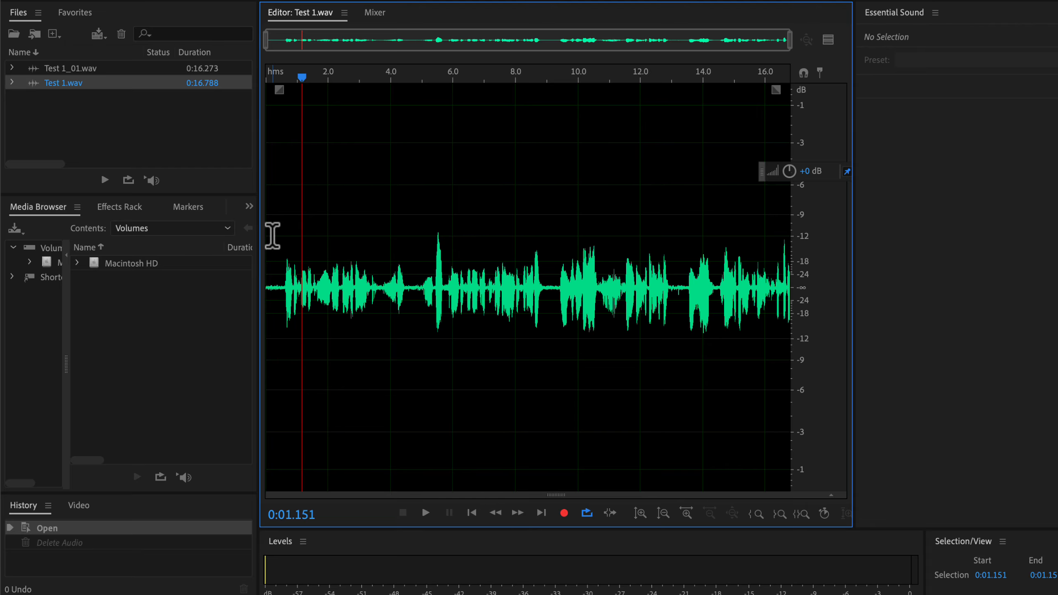
# Compare the waveforms of Test 1_01.wav and Test 1.wav by alternating between them in the editor.
pyautogui.click(100, 71)
pyautogui.click(68, 85)
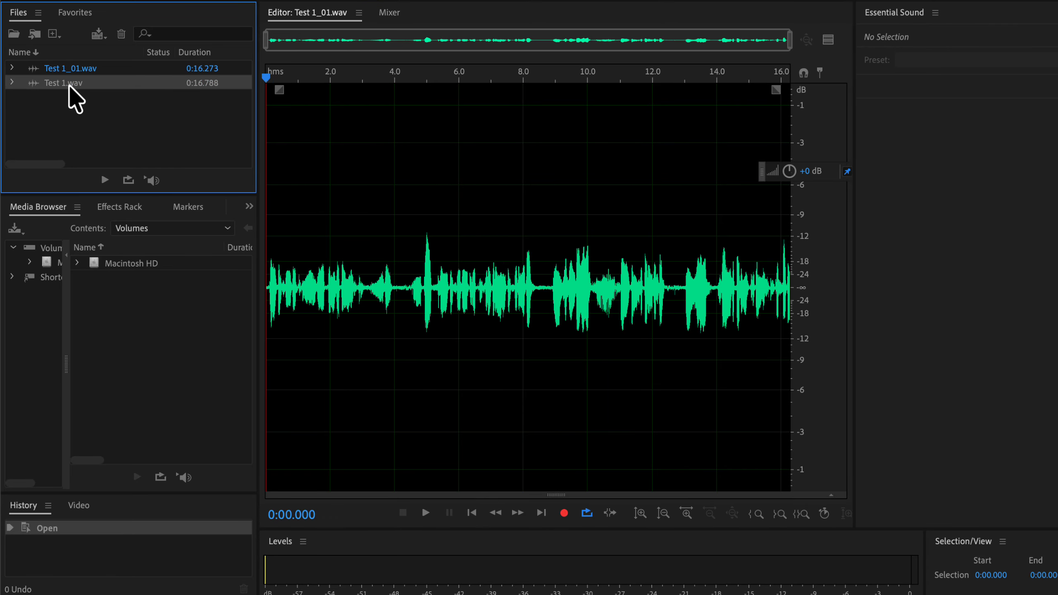
pyautogui.click(77, 68)
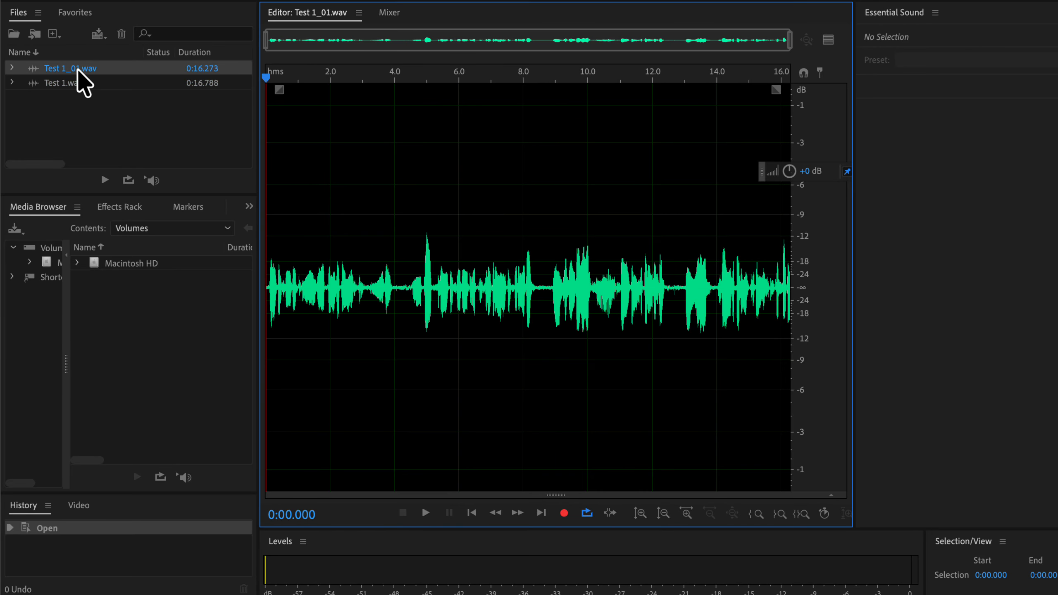
pyautogui.click(73, 84)
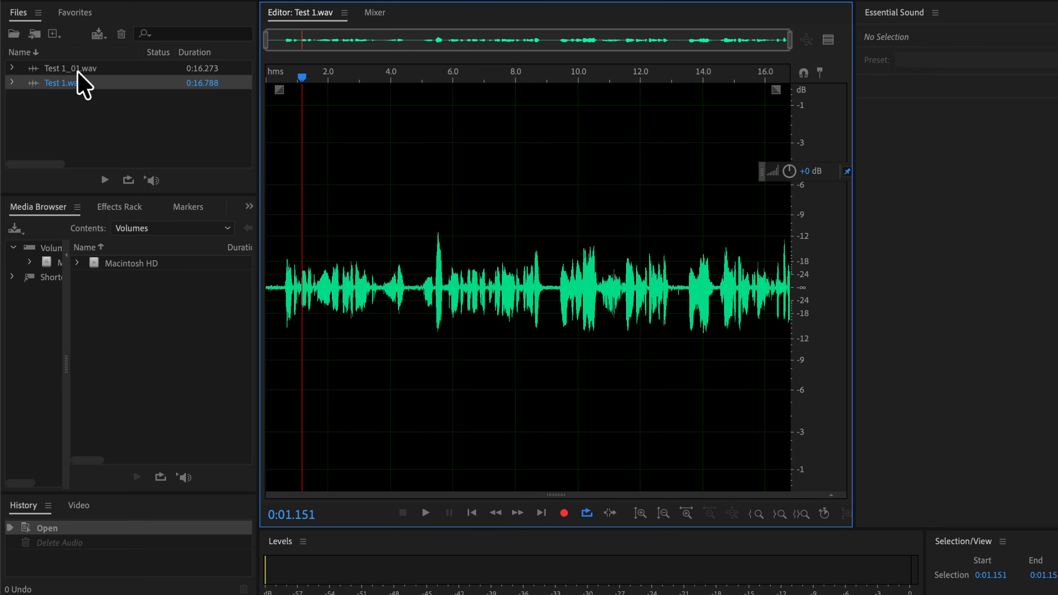
pyautogui.click(77, 69)
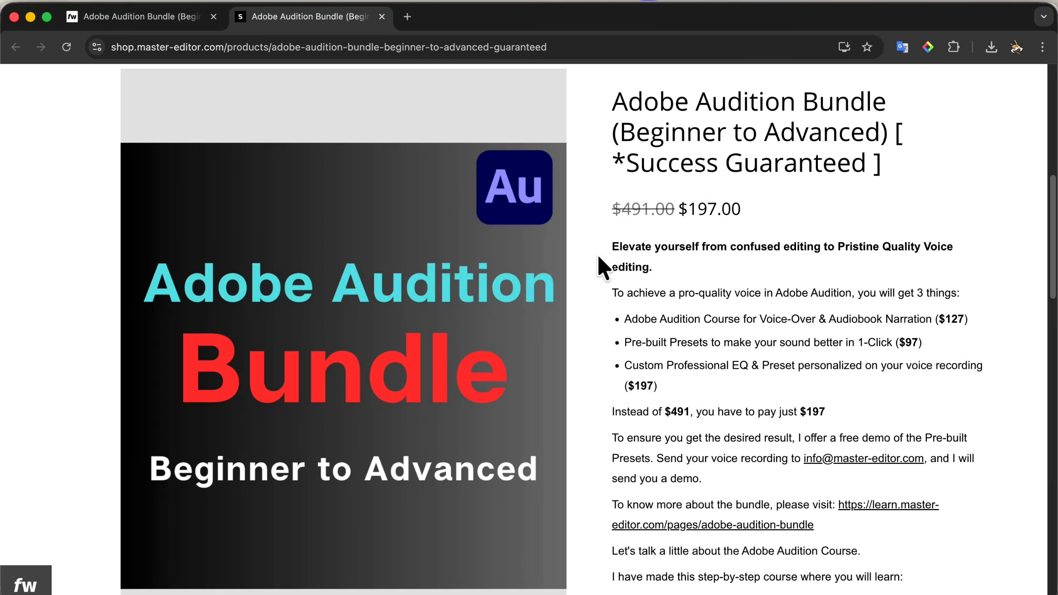
# Read through the Adobe Audition Bundle description on the shop page in the browser.
pyautogui.scroll(-3, 599, 257)
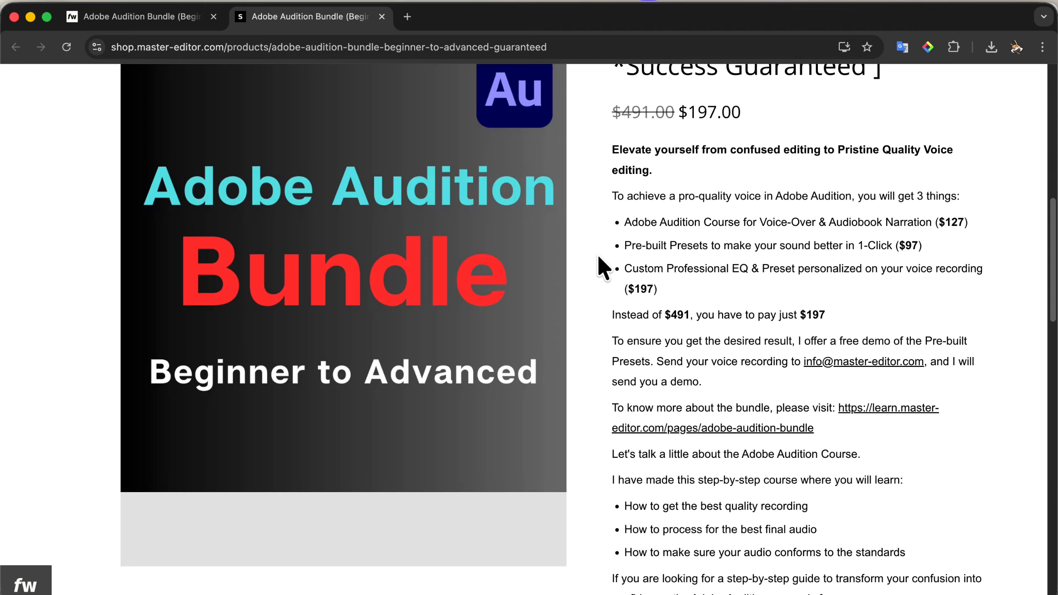
pyautogui.scroll(-5, 598, 258)
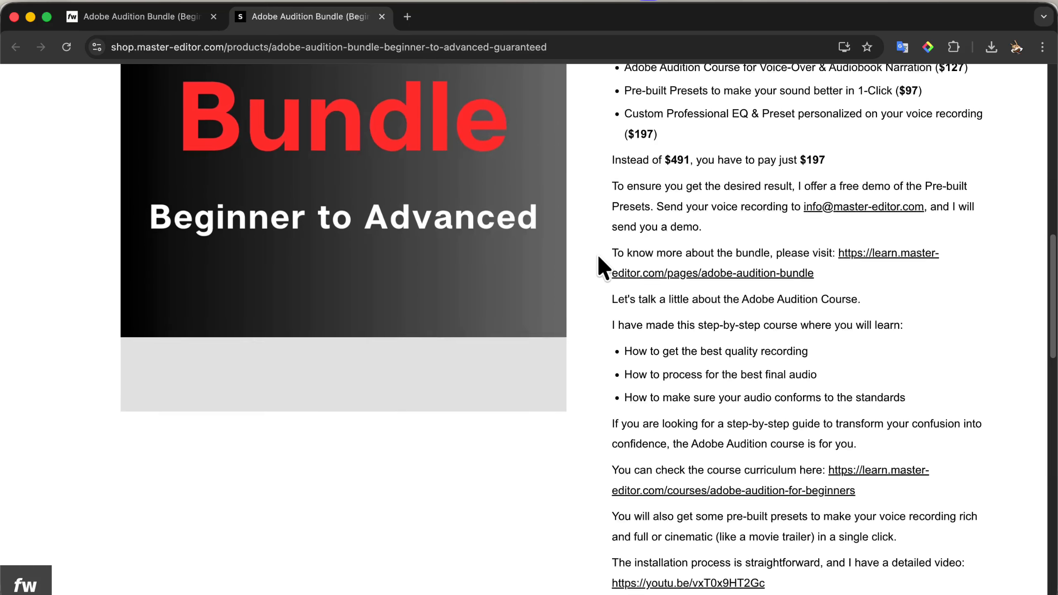
pyautogui.scroll(-3, 599, 258)
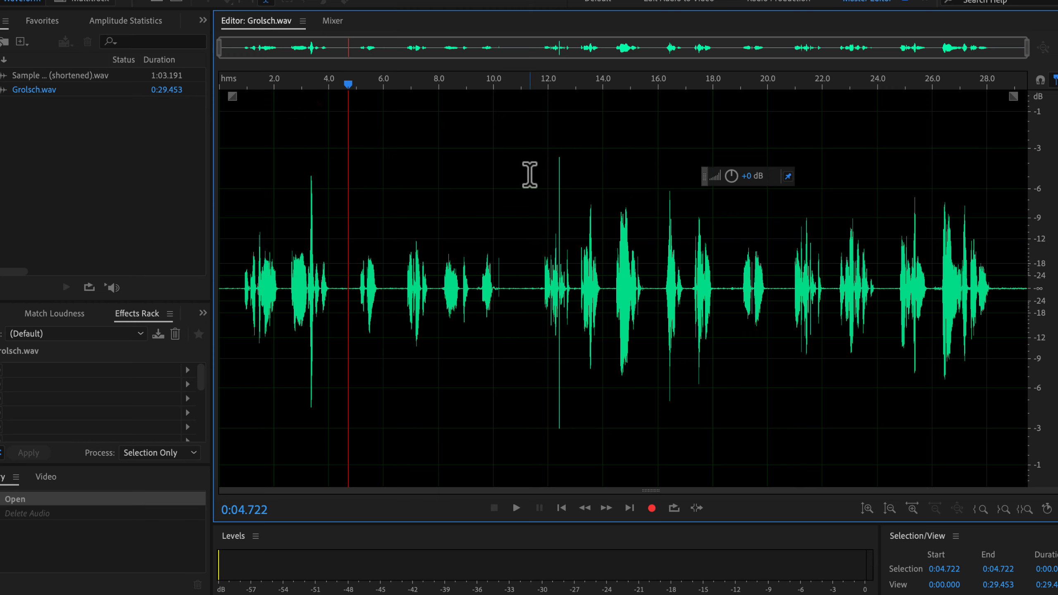
# Play Grolsch.wav from about 11.3 s and stop the playback.
pyautogui.click(530, 175)
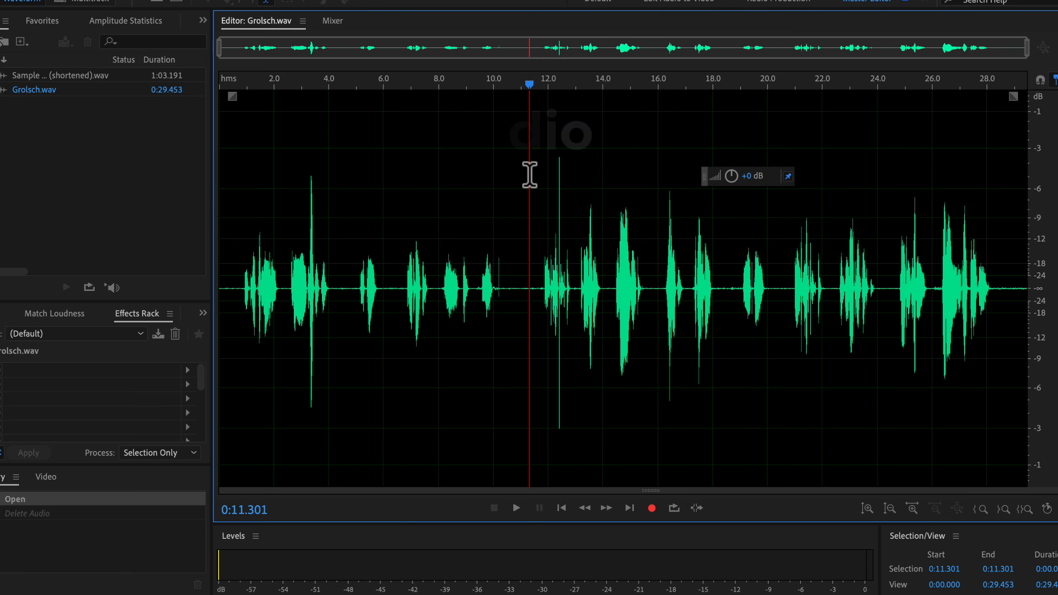
pyautogui.click(517, 508)
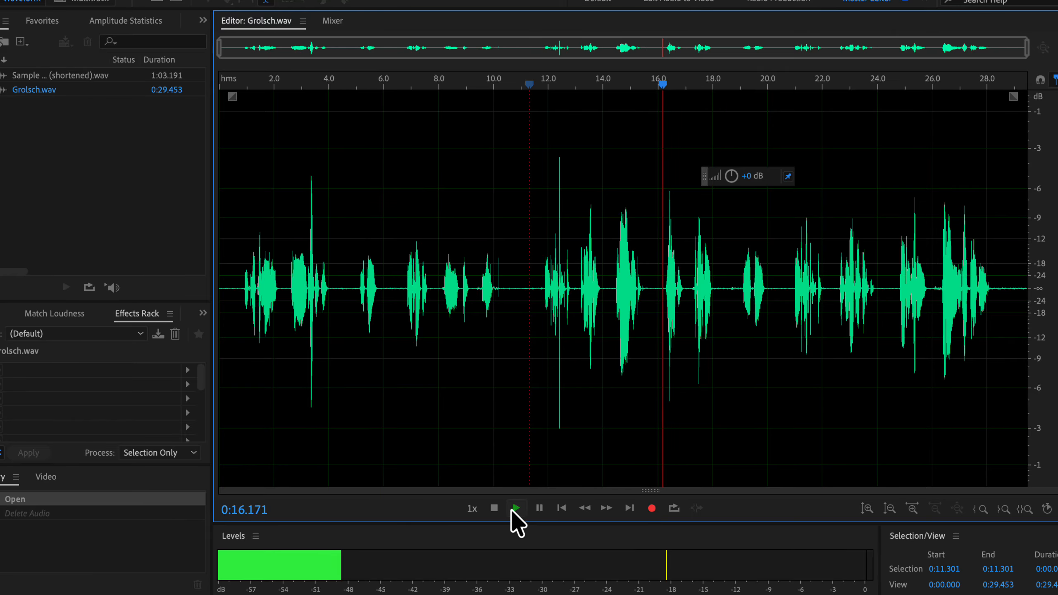
pyautogui.click(495, 509)
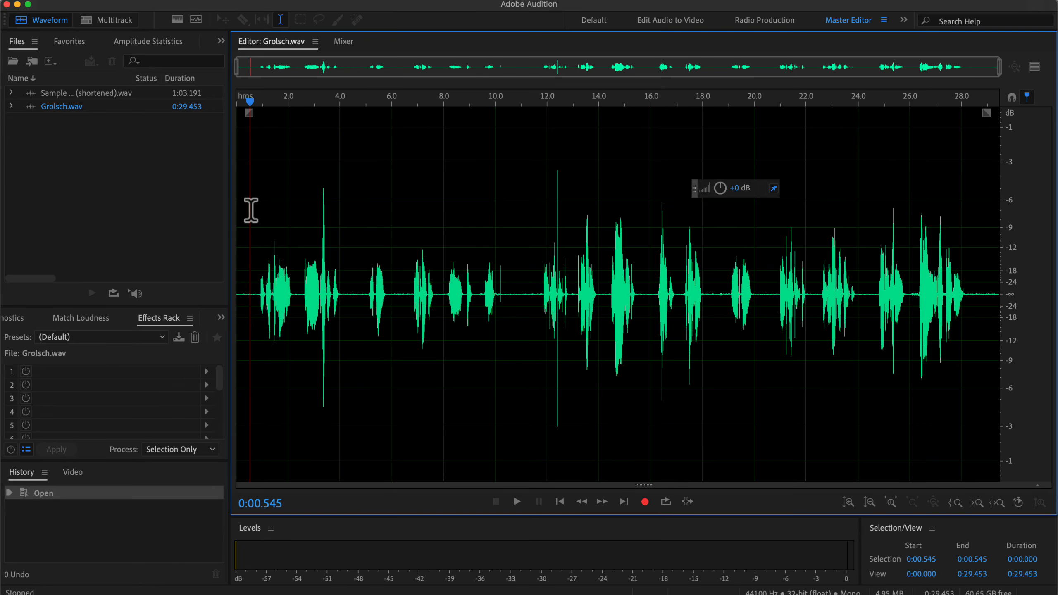
# Delete the section of Grolsch.wav from about 0.5 s to 4.6 s and undo the deletion.
pyautogui.moveTo(251, 211); pyautogui.dragTo(354, 221)
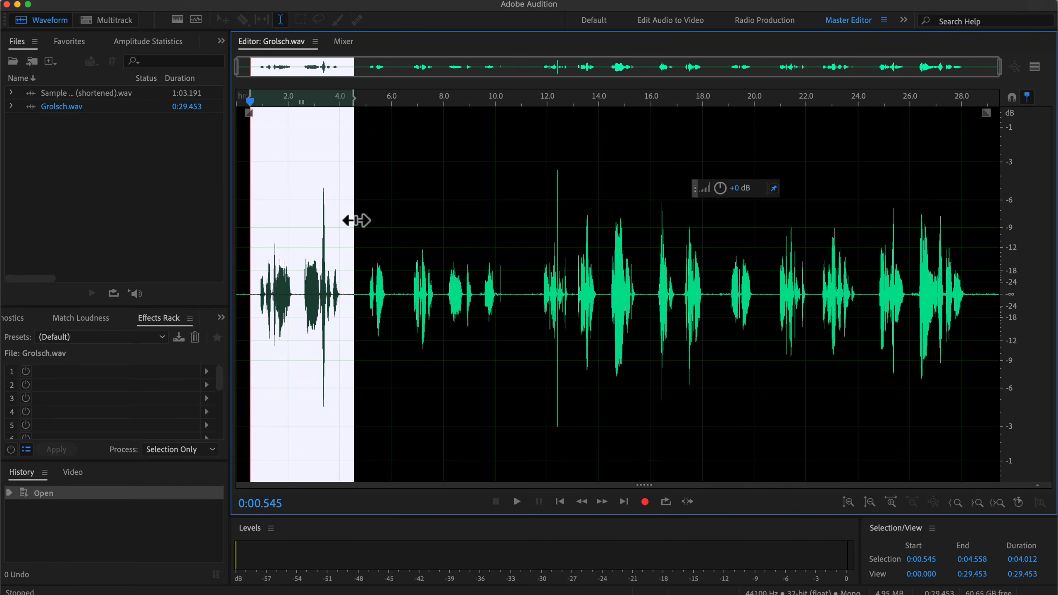
pyautogui.press('Delete')
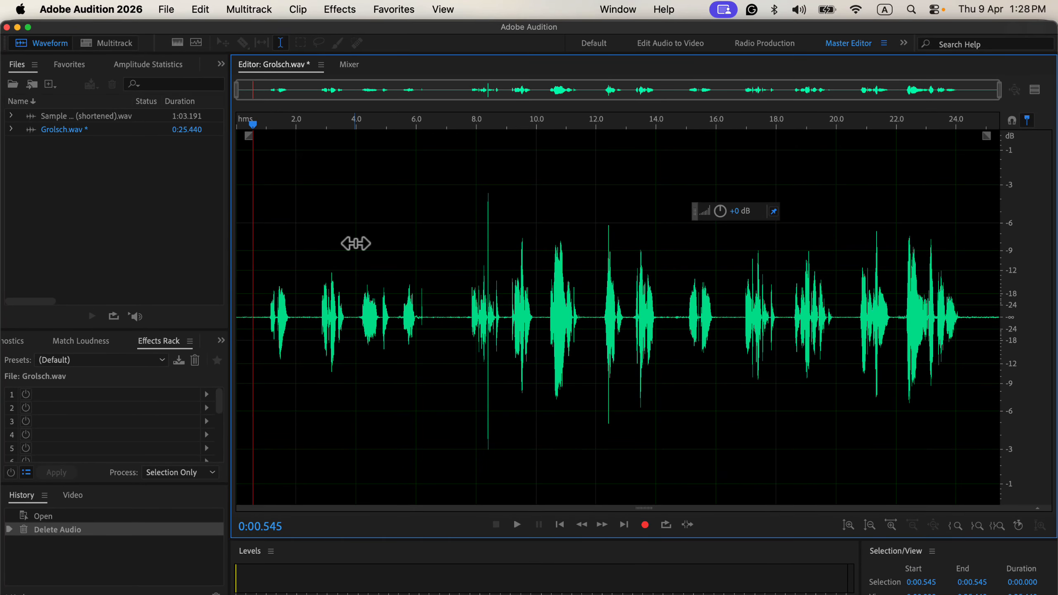
pyautogui.click(200, 9)
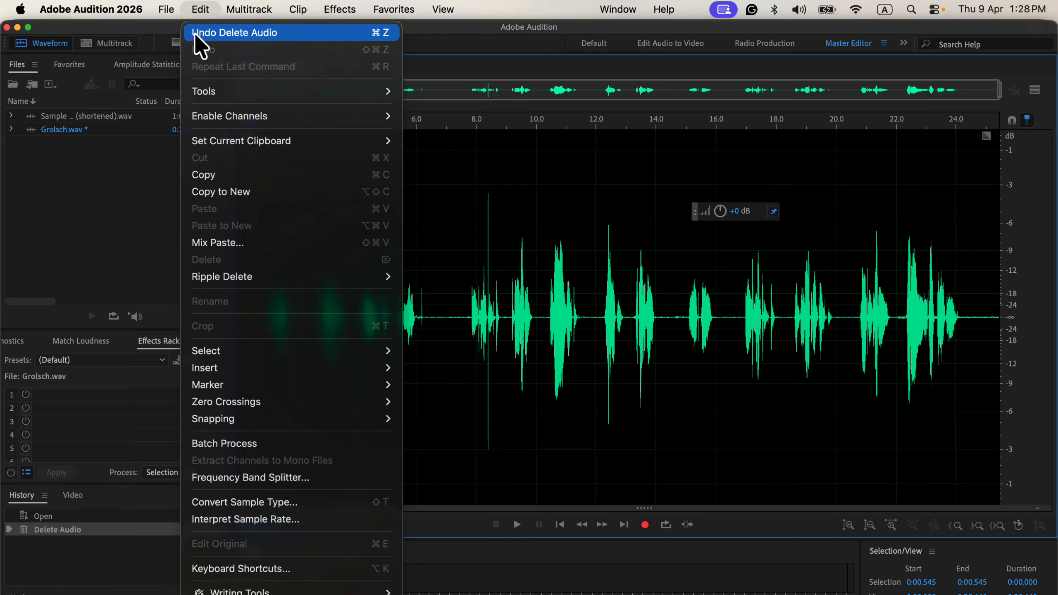
pyautogui.click(194, 33)
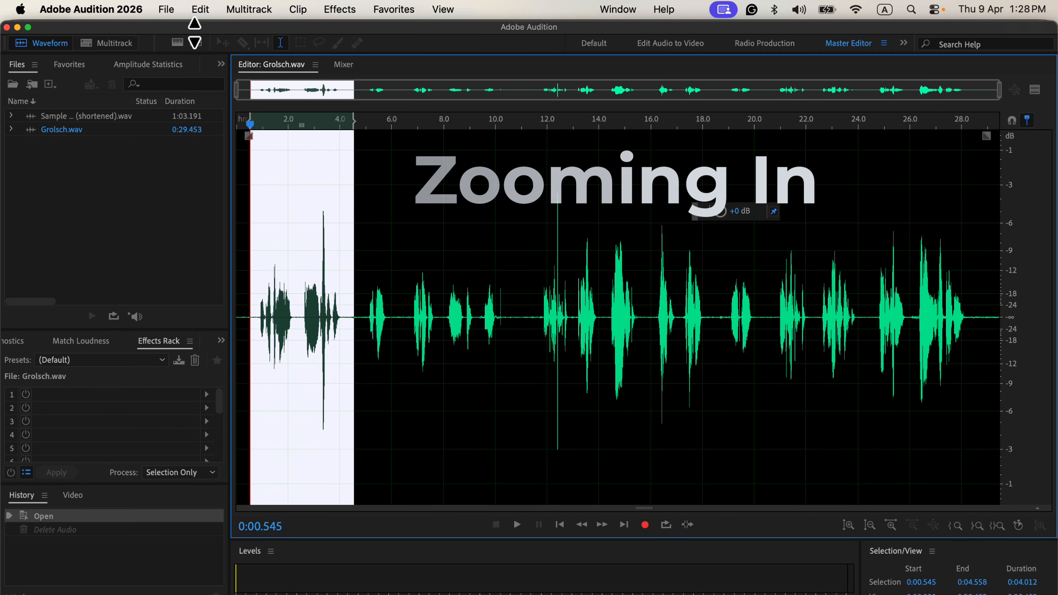
pyautogui.click(359, 201)
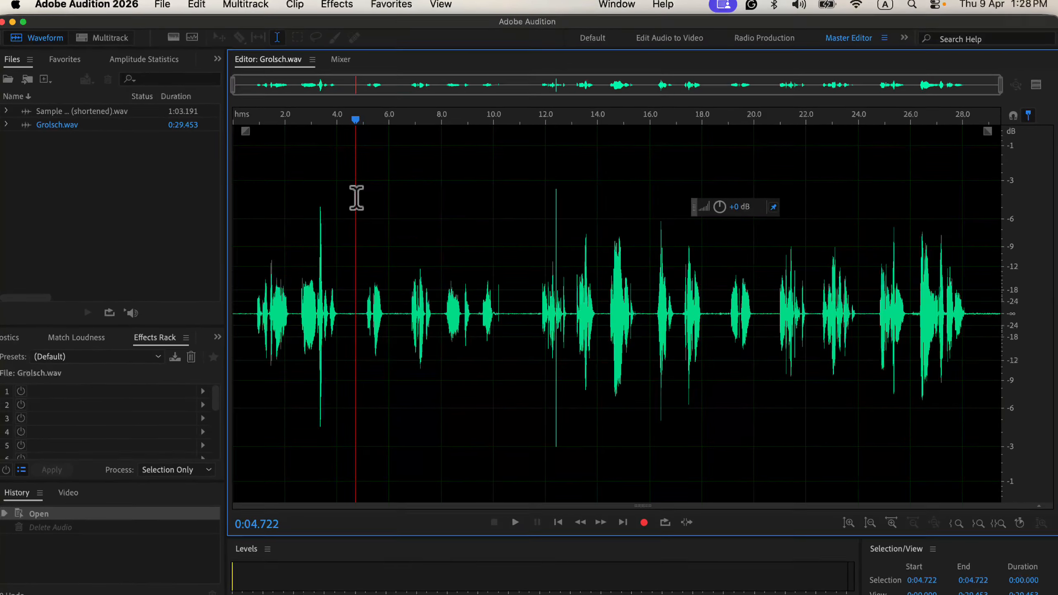
# Zoom into Grolsch.wav from about 11.3 s to 18.3 s, shift the view to about 21–28 s and restore the full view.
pyautogui.click(675, 317)
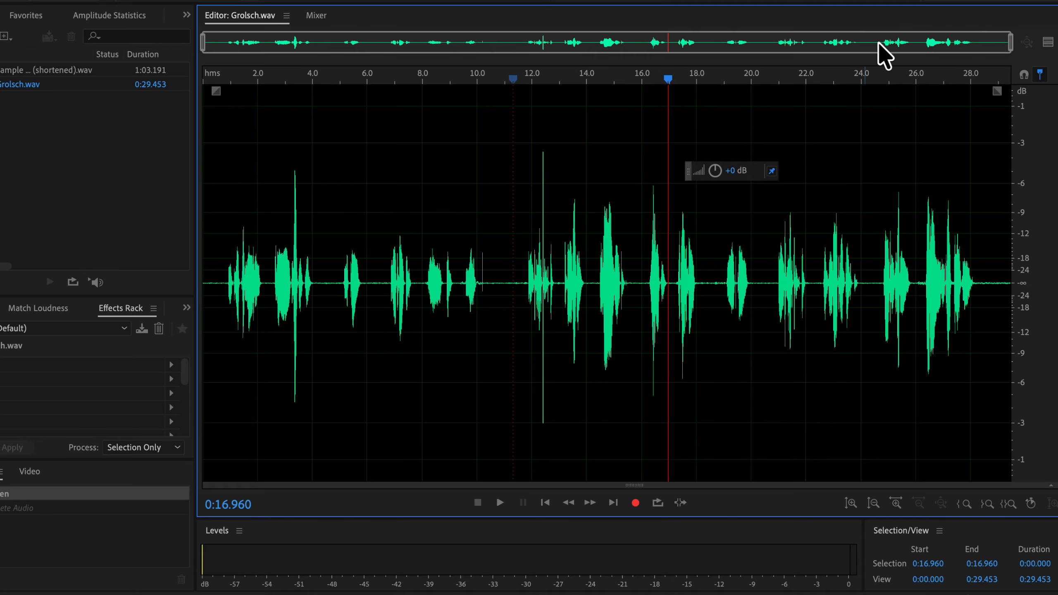
pyautogui.moveTo(1011, 42); pyautogui.dragTo(707, 41)
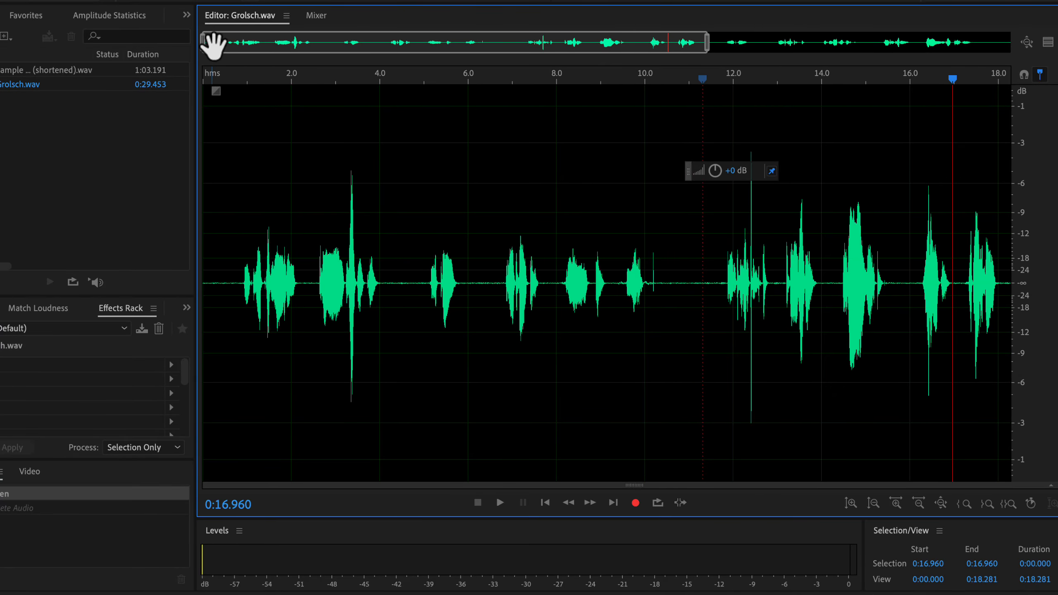
pyautogui.moveTo(204, 42); pyautogui.dragTo(512, 32)
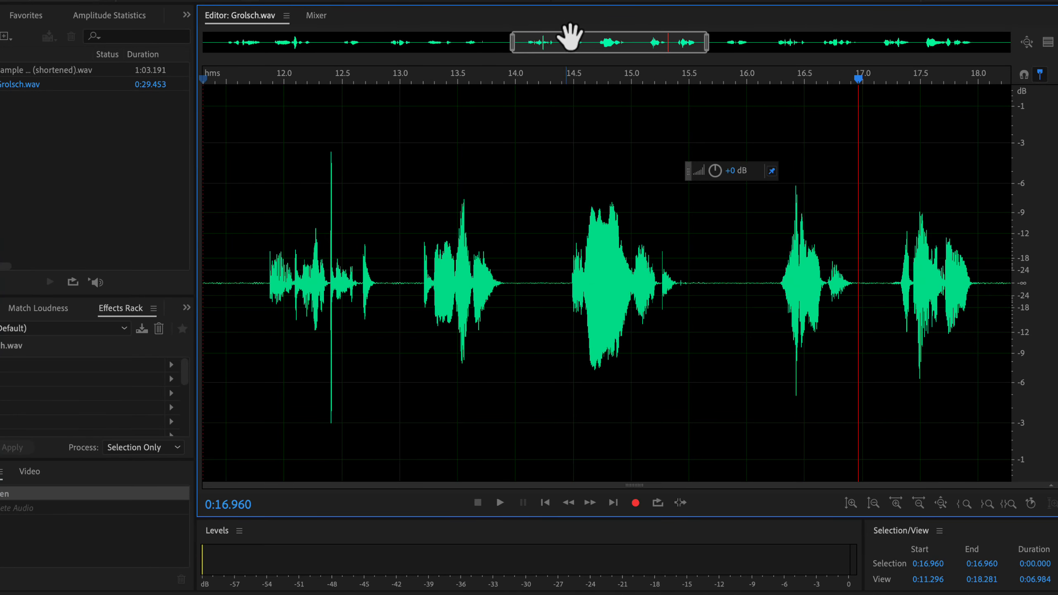
pyautogui.moveTo(614, 50); pyautogui.dragTo(878, 50)
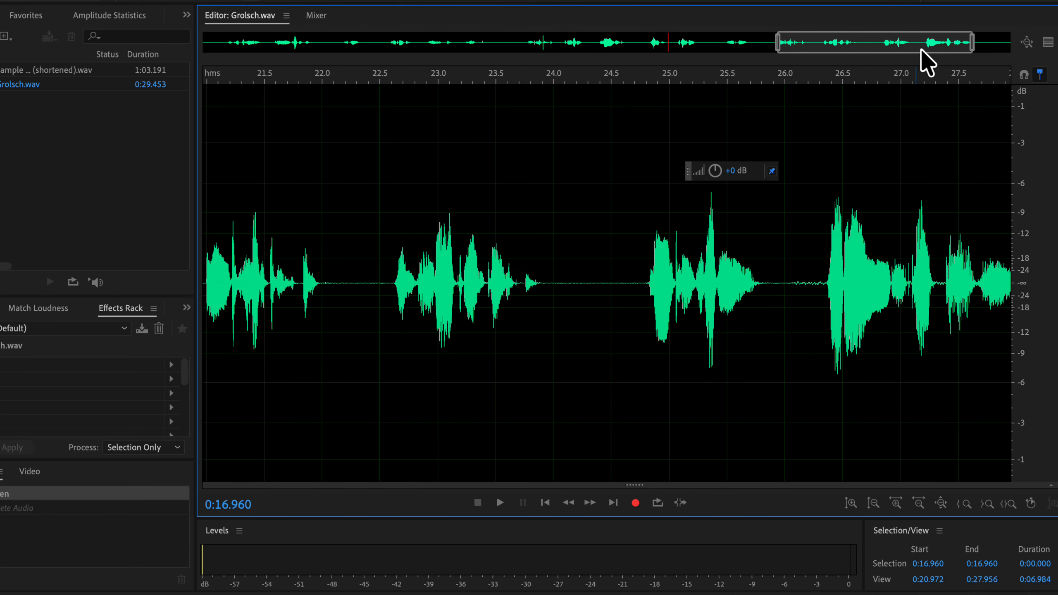
pyautogui.click(1028, 42)
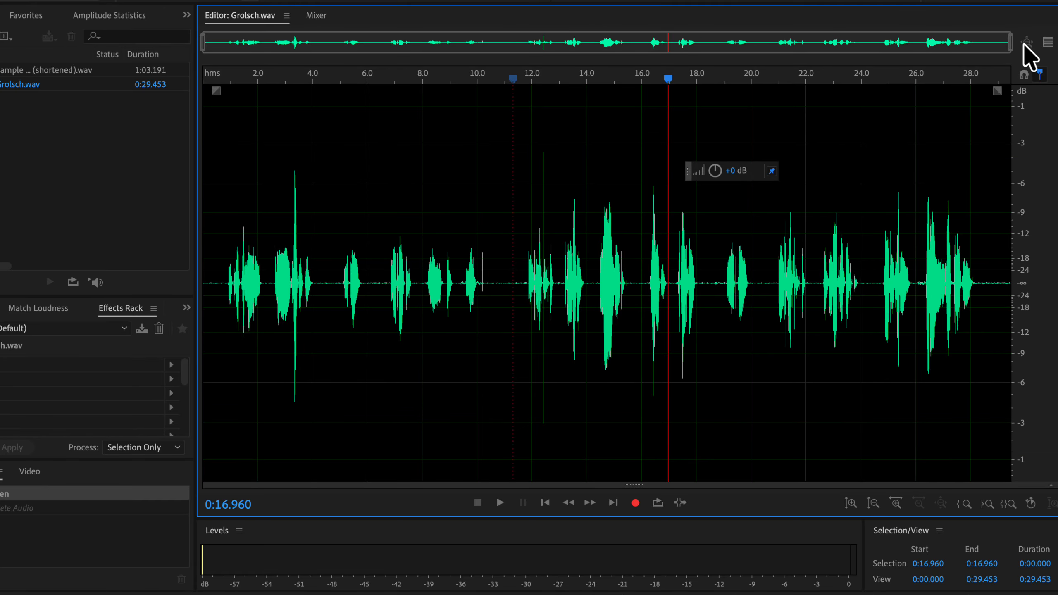
# Play Grolsch.wav from about 11 s and stop the playback just after the spike.
pyautogui.click(506, 170)
pyautogui.press('space')
pyautogui.press('space')
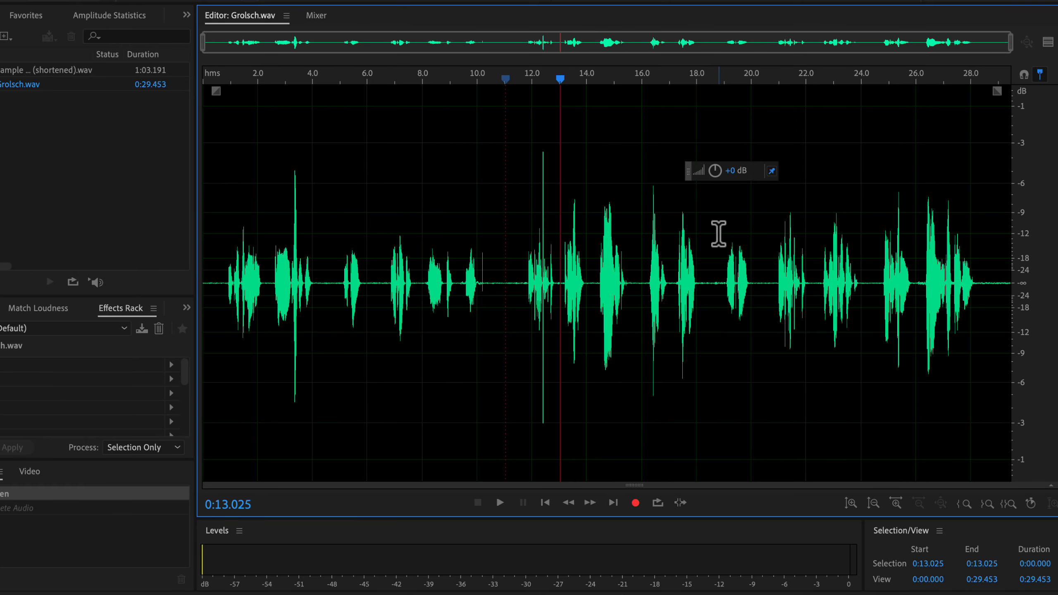
# Play the short phrase near 19 s twice, starting from about 18.9 s and then from about 18.6 s.
pyautogui.moveTo(716, 267); pyautogui.dragTo(753, 269)
pyautogui.click(723, 274)
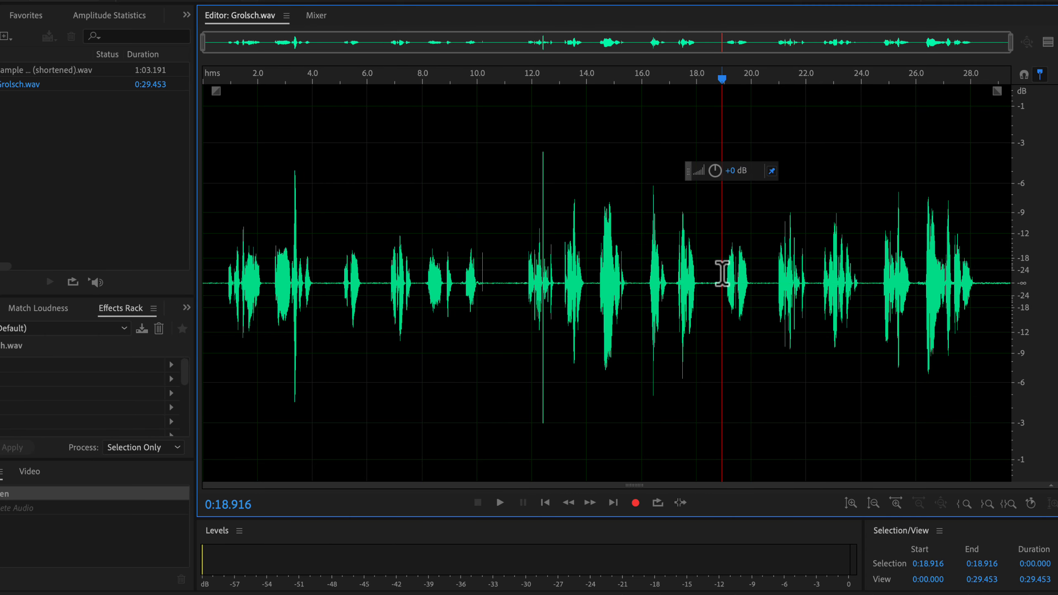
pyautogui.press('space')
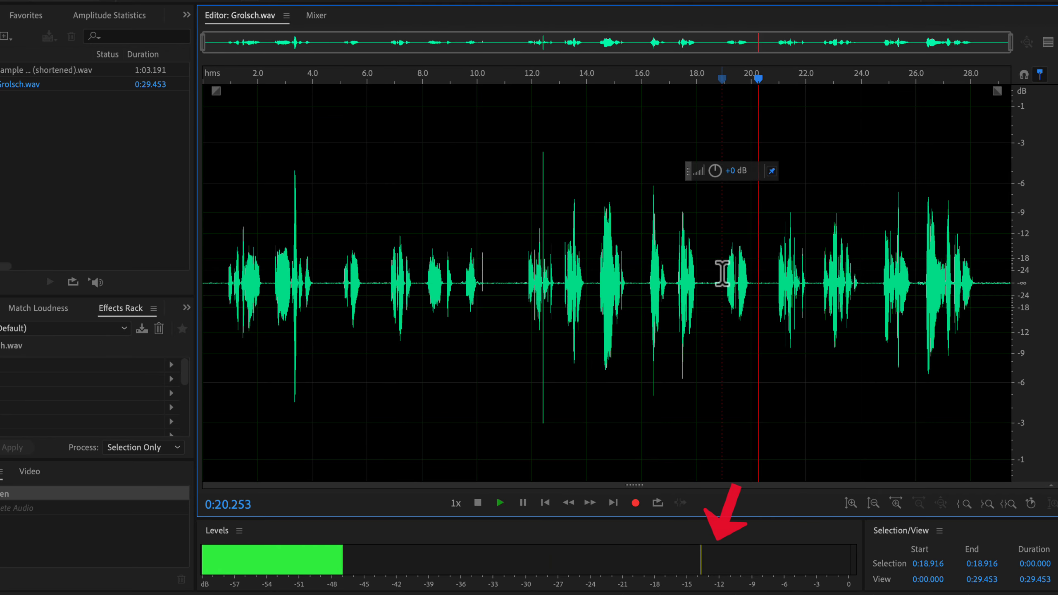
pyautogui.press('space')
pyautogui.click(713, 274)
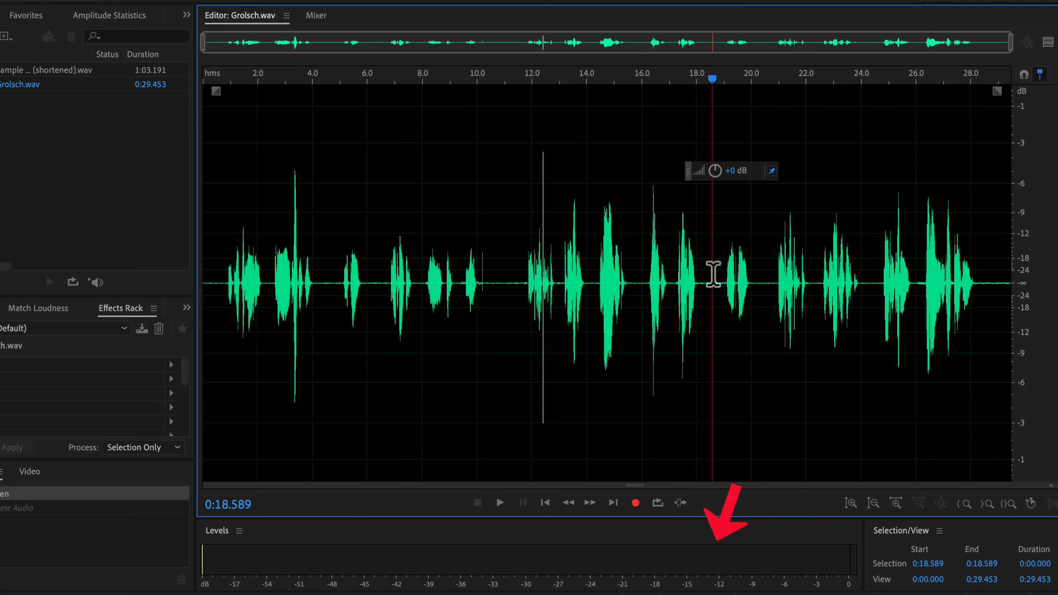
pyautogui.press('space')
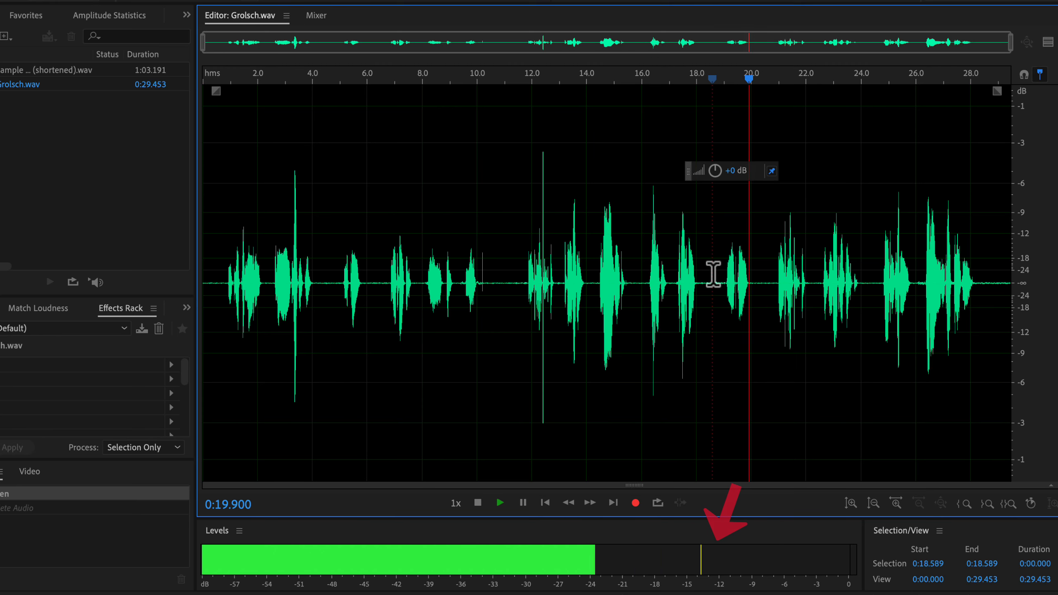
pyautogui.press('space')
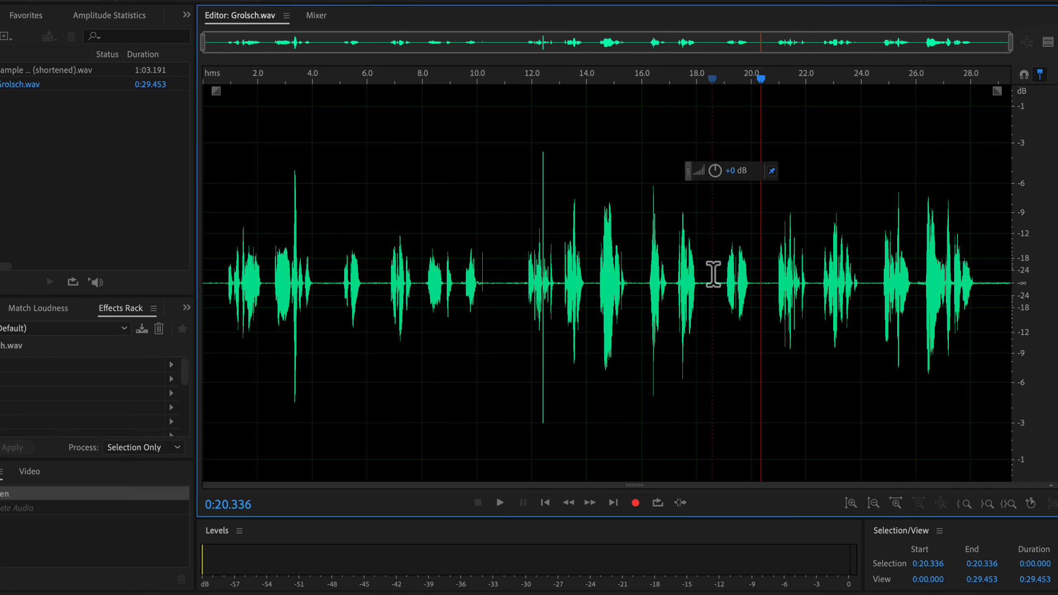
# Loop playback of the section from about 18.5 s to 20.3 s, stop it, turn looping off and clear the selection.
pyautogui.click(658, 505)
pyautogui.moveTo(712, 256); pyautogui.dragTo(762, 261)
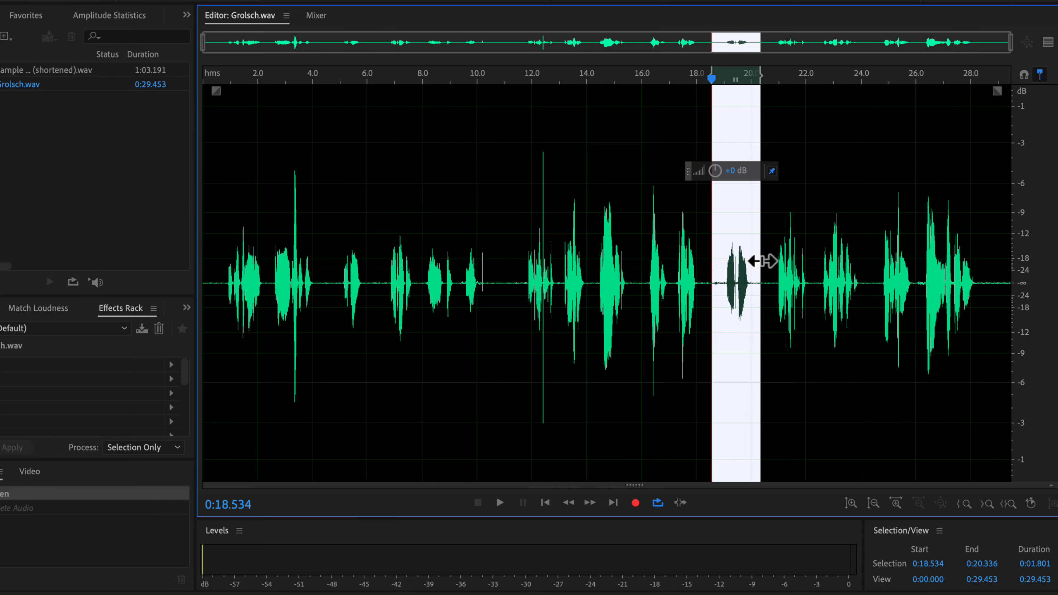
pyautogui.press('space')
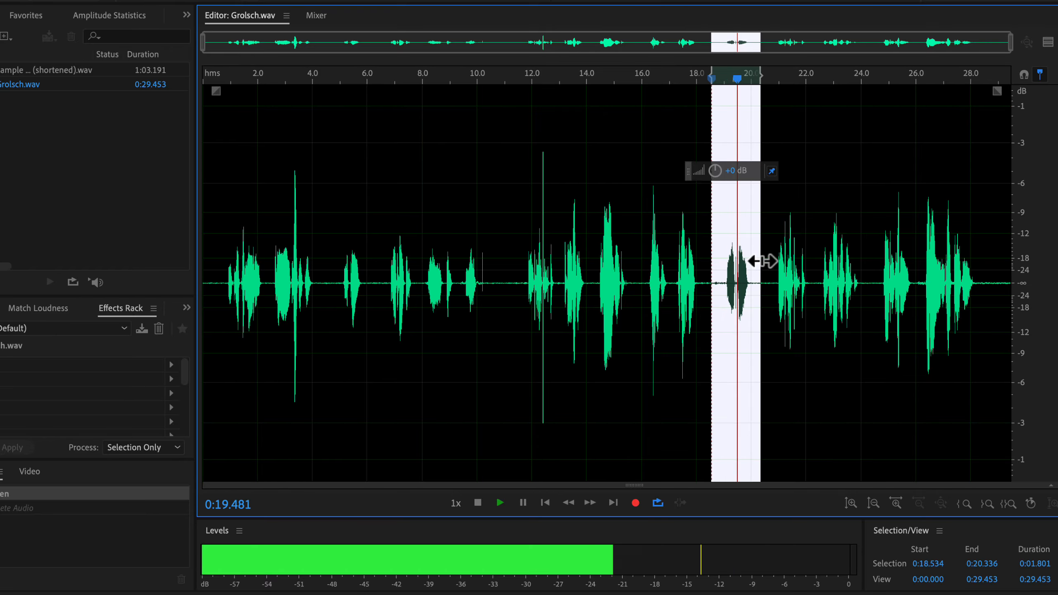
pyautogui.press('space')
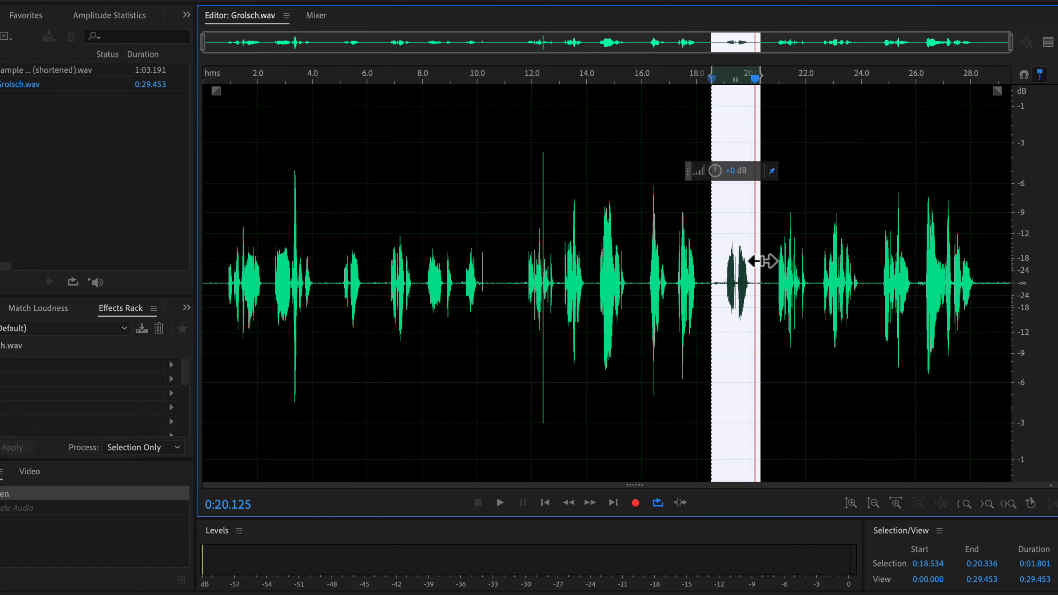
pyautogui.click(655, 508)
pyautogui.click(646, 450)
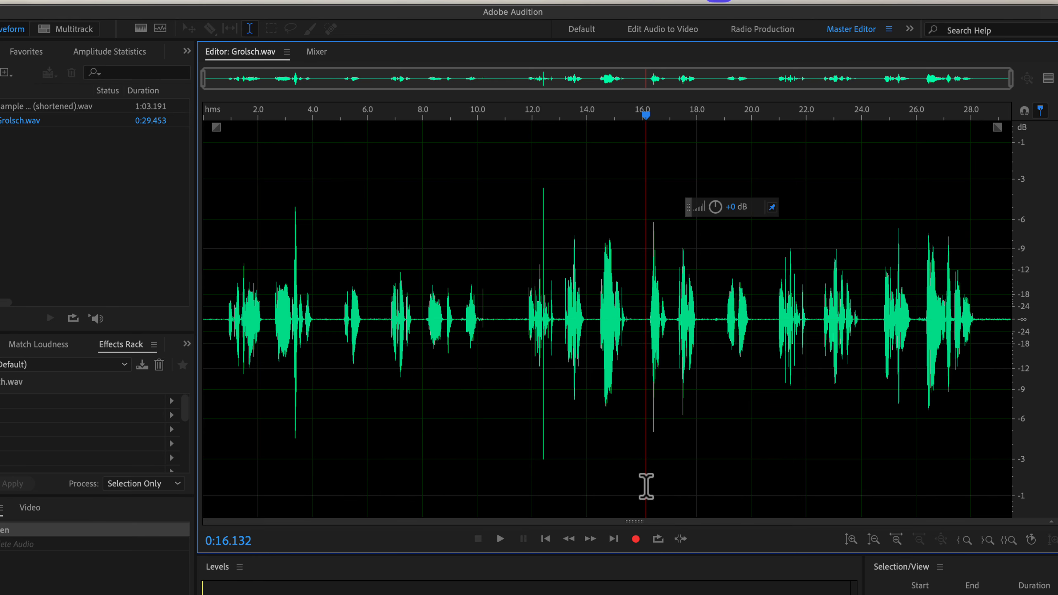
# Show the spectral frequency display, highlight the quiet gap starting at about 10.3 s and return to the waveform-only view.
pyautogui.click(141, 29)
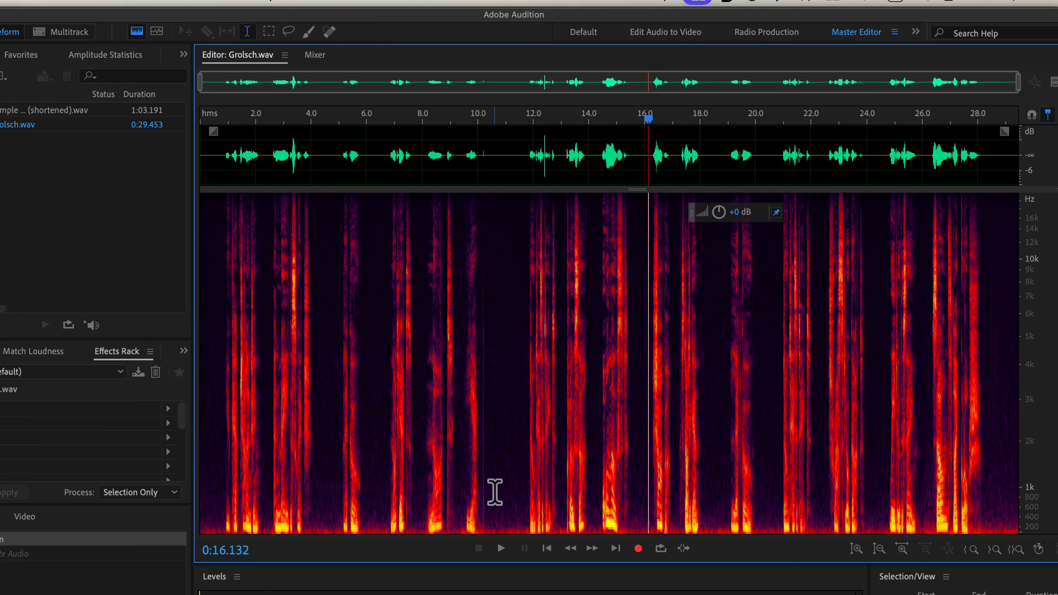
pyautogui.moveTo(488, 500); pyautogui.dragTo(525, 500)
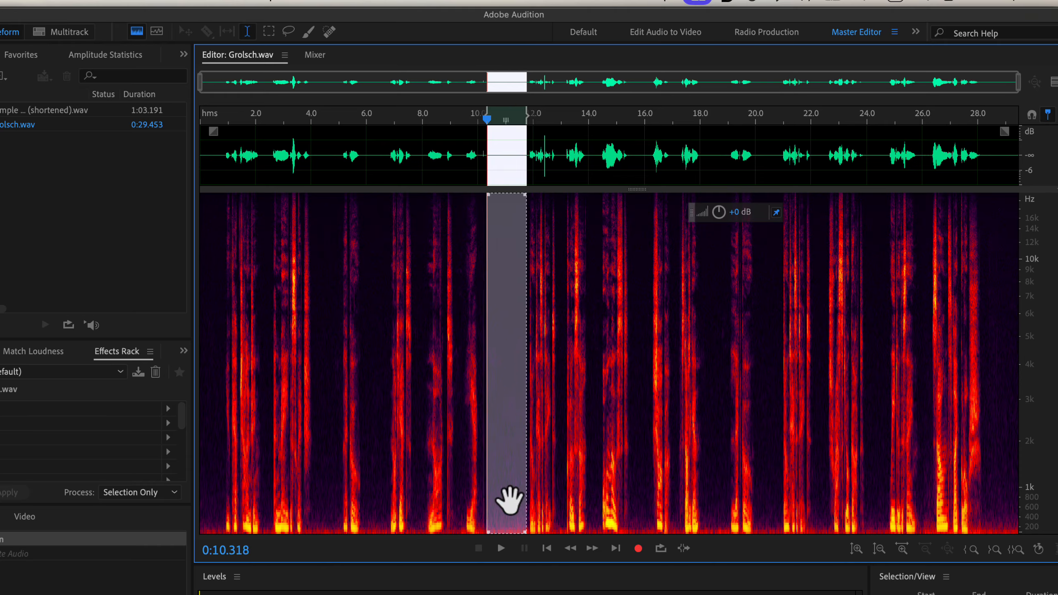
pyautogui.click(483, 493)
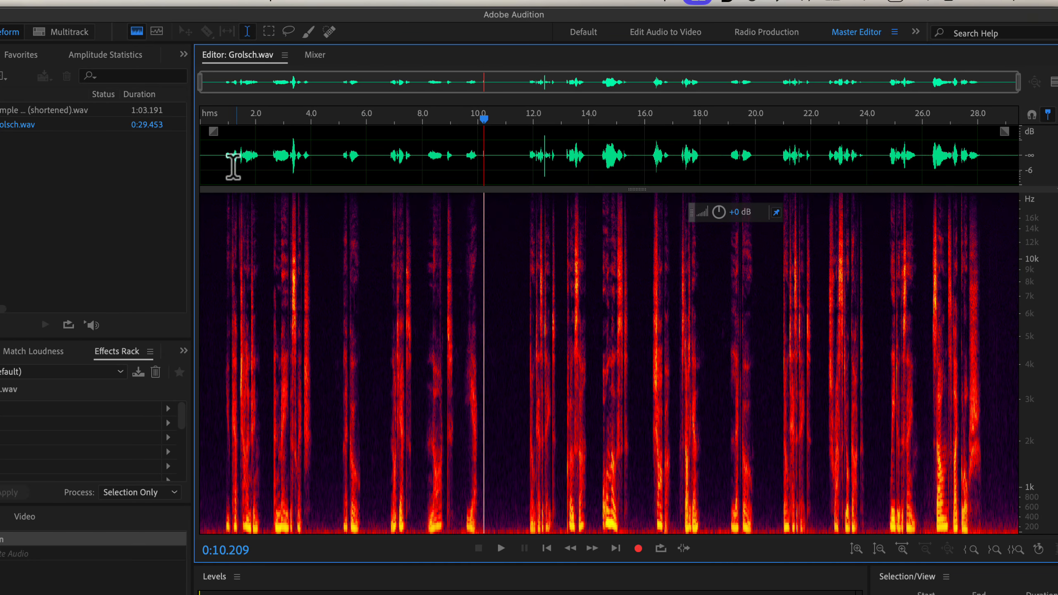
pyautogui.click(136, 32)
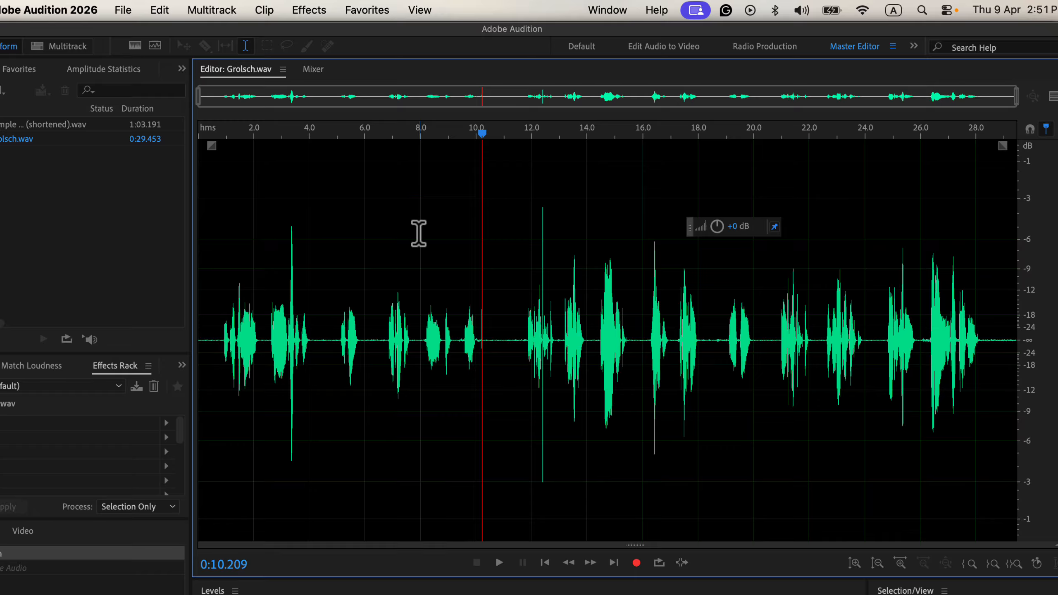
# Copy the section of Grolsch.wav from about 6.4 s to 9.4 s and paste it at about 0.4 s.
pyautogui.moveTo(378, 307); pyautogui.dragTo(459, 314)
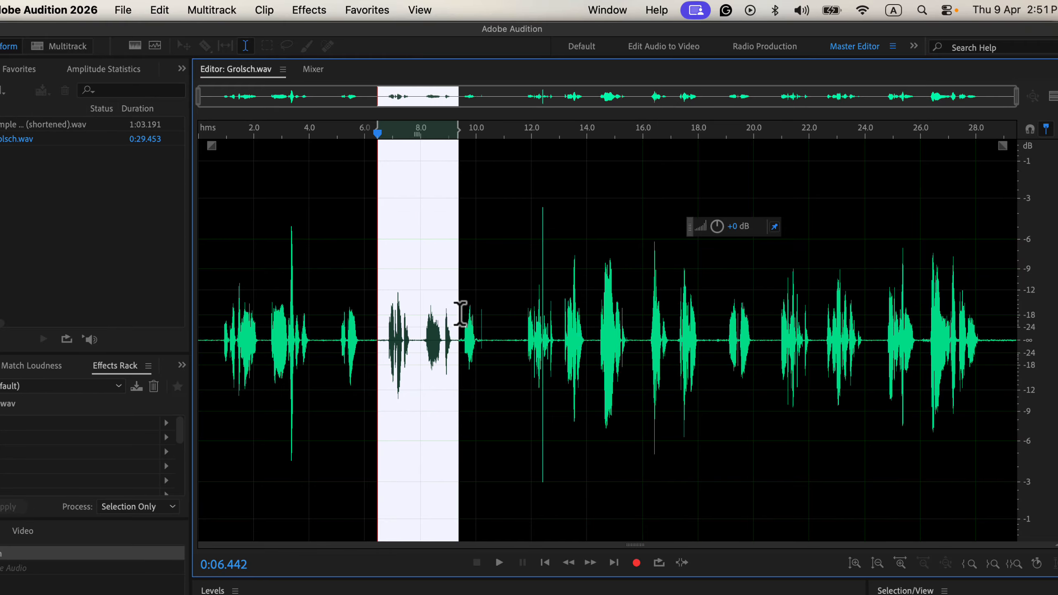
pyautogui.click(159, 10)
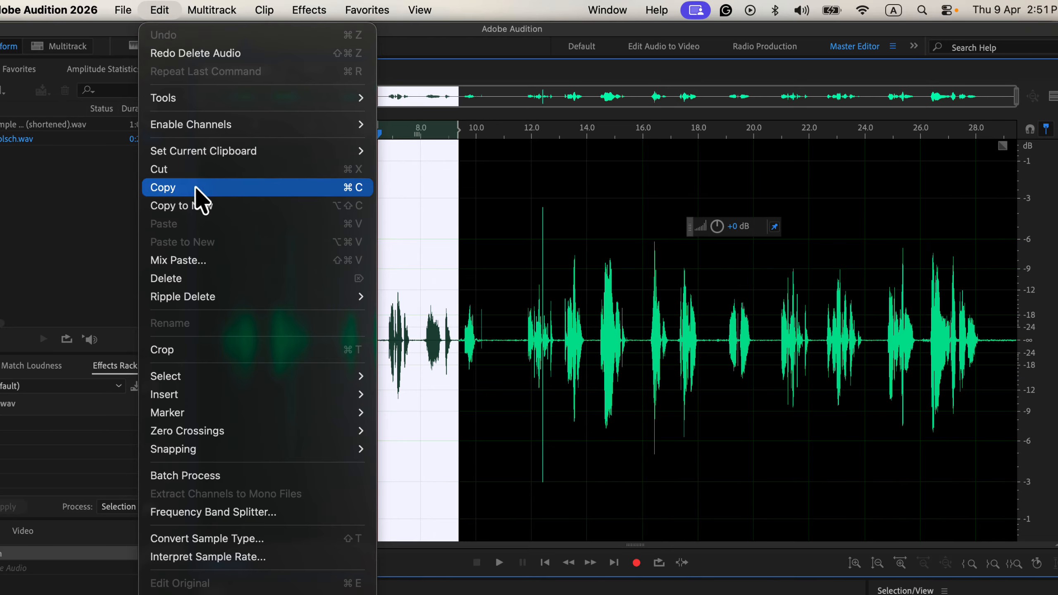
pyautogui.click(227, 188)
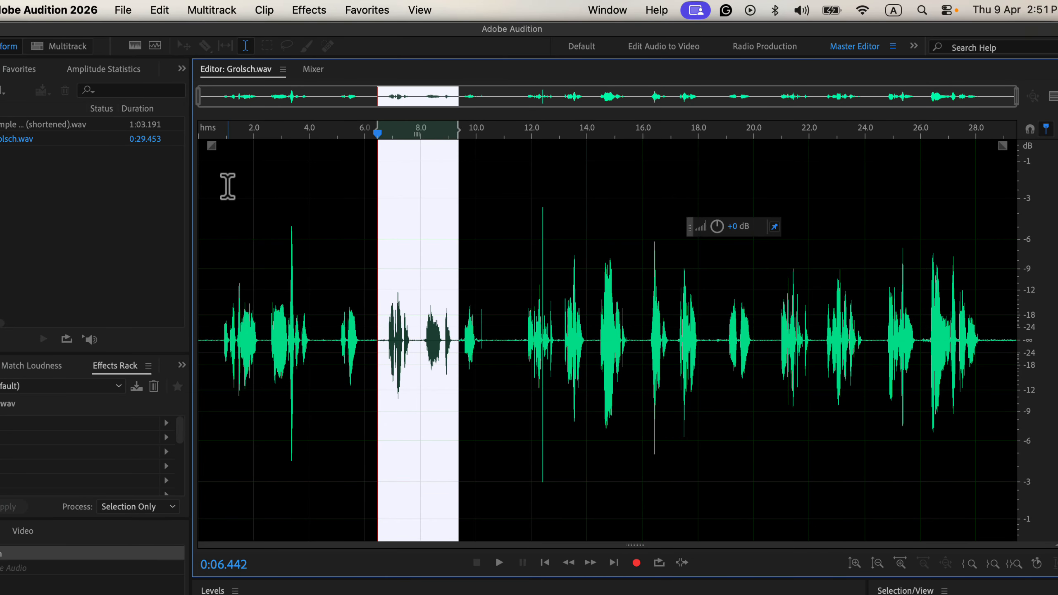
pyautogui.click(210, 198)
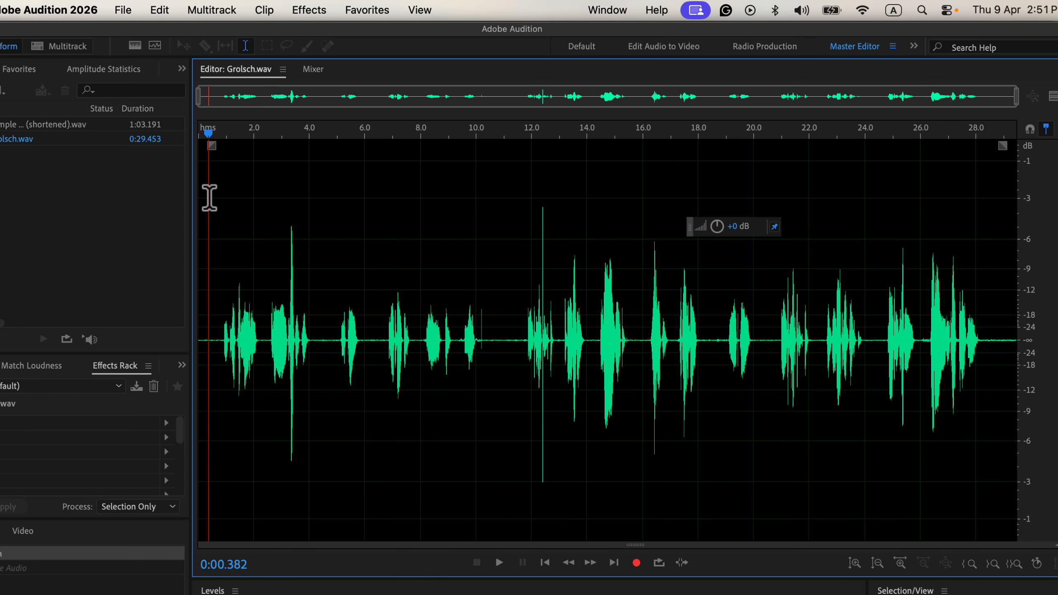
pyautogui.click(159, 10)
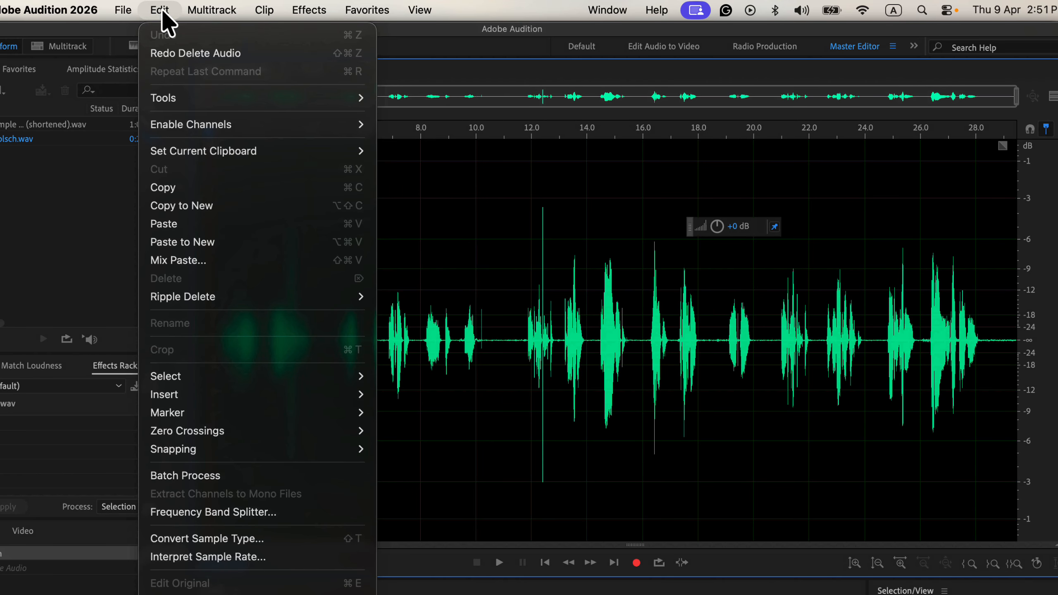
pyautogui.click(174, 217)
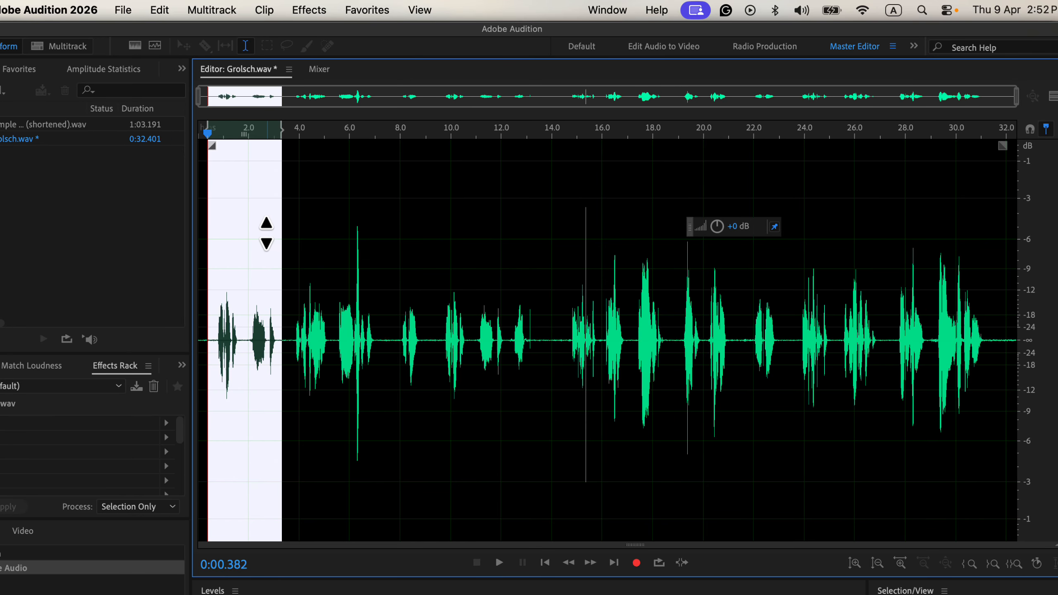
pyautogui.click(266, 231)
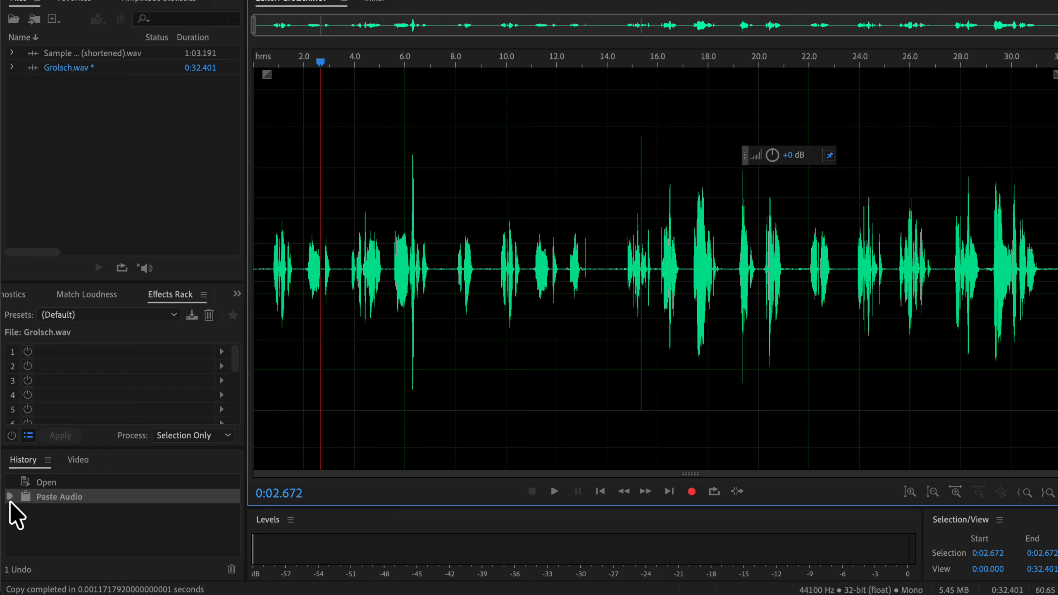
# Revert to the opened state in the edit history, restore the paste, and delete the section from about 7.4 s to 9.2 s.
pyautogui.click(46, 482)
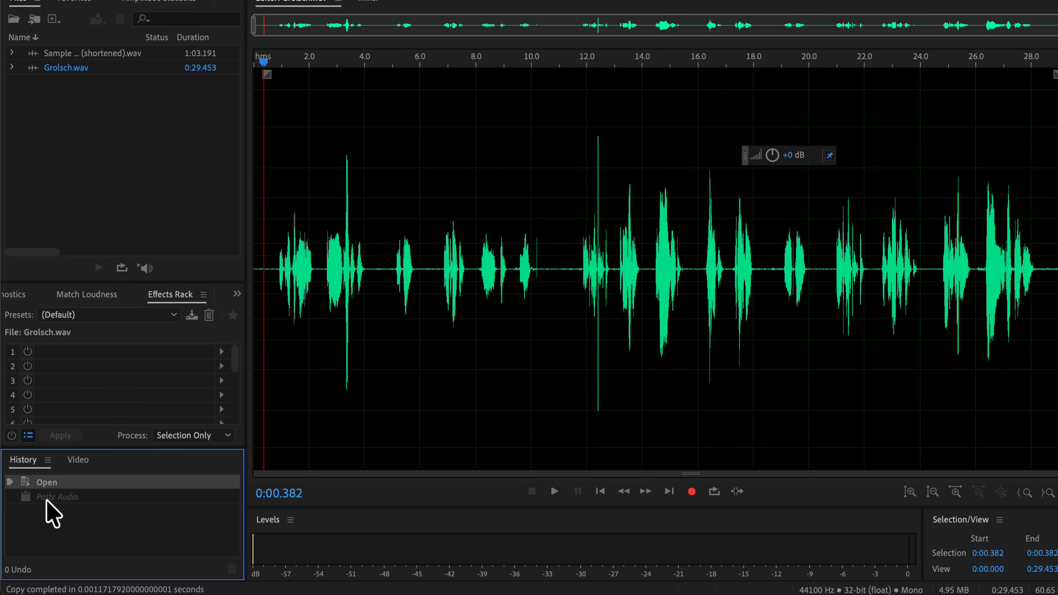
pyautogui.click(47, 500)
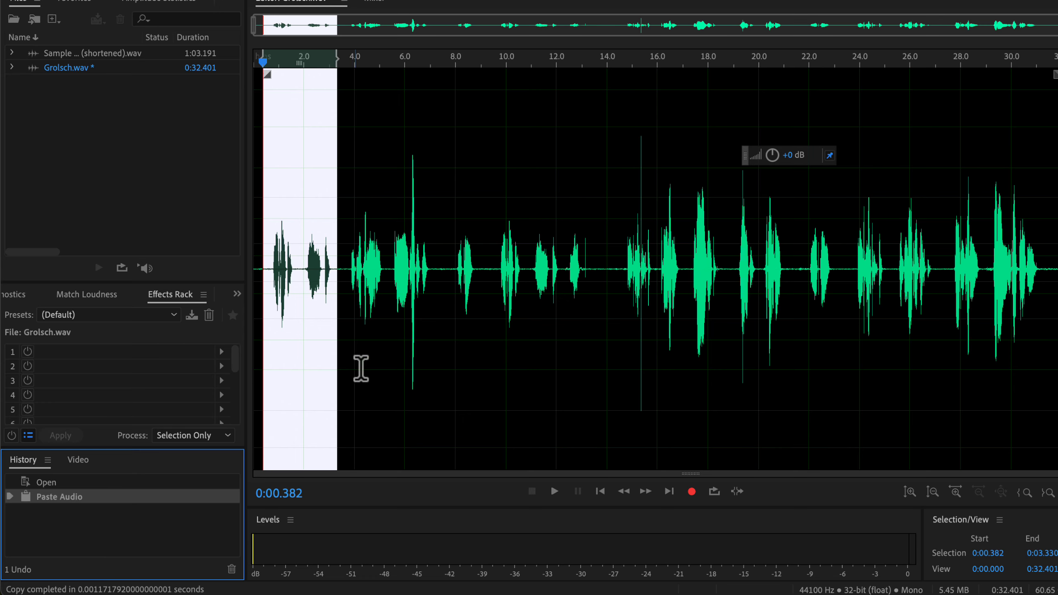
pyautogui.moveTo(441, 246); pyautogui.dragTo(488, 248)
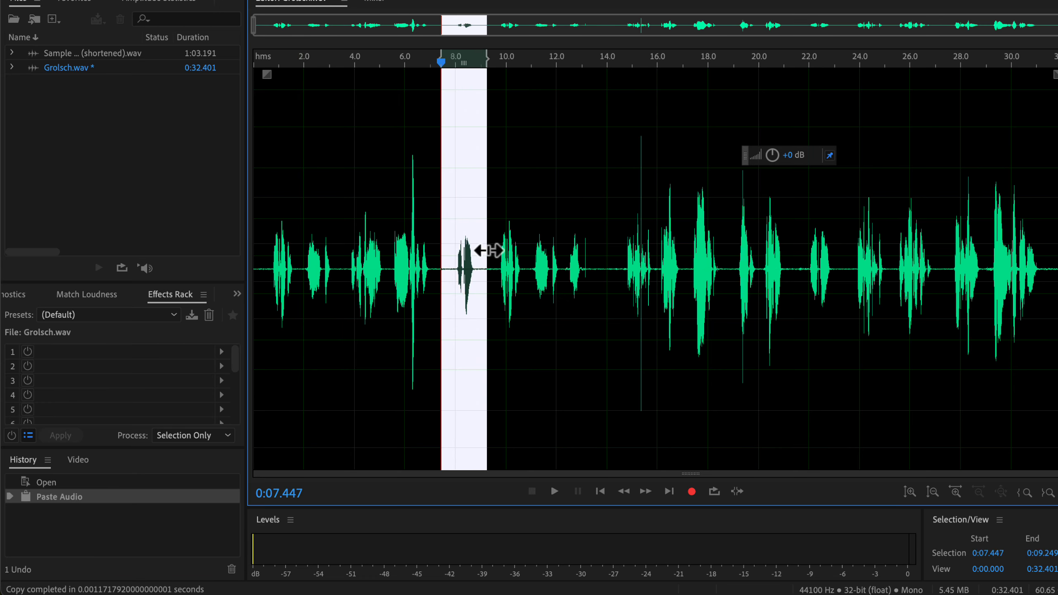
pyautogui.press('Delete')
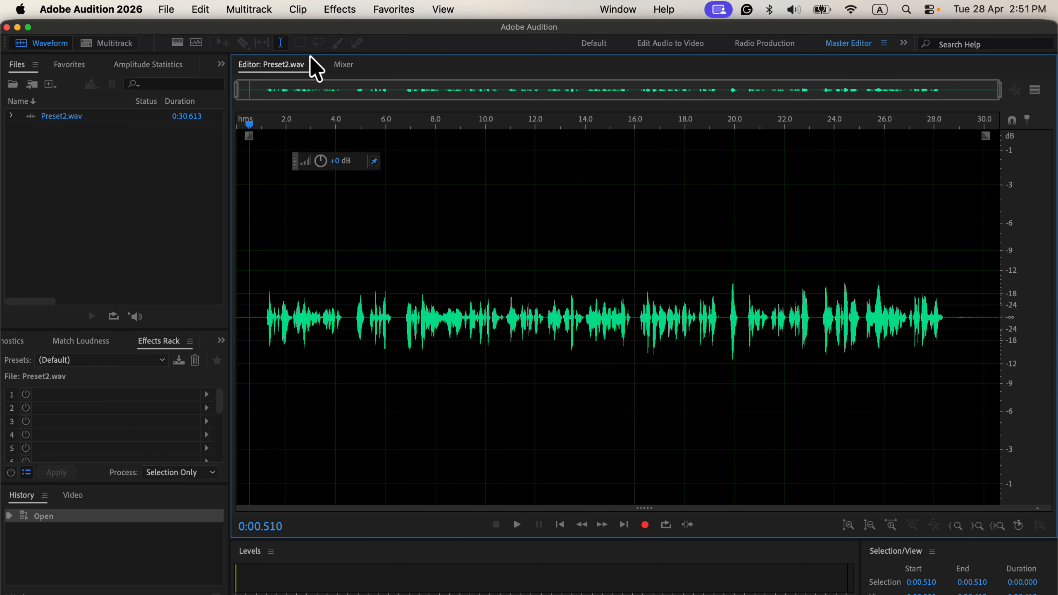
# Start the Normalize effect on Preset2.wav and switch its target level from percent to dB.
pyautogui.click(332, 11)
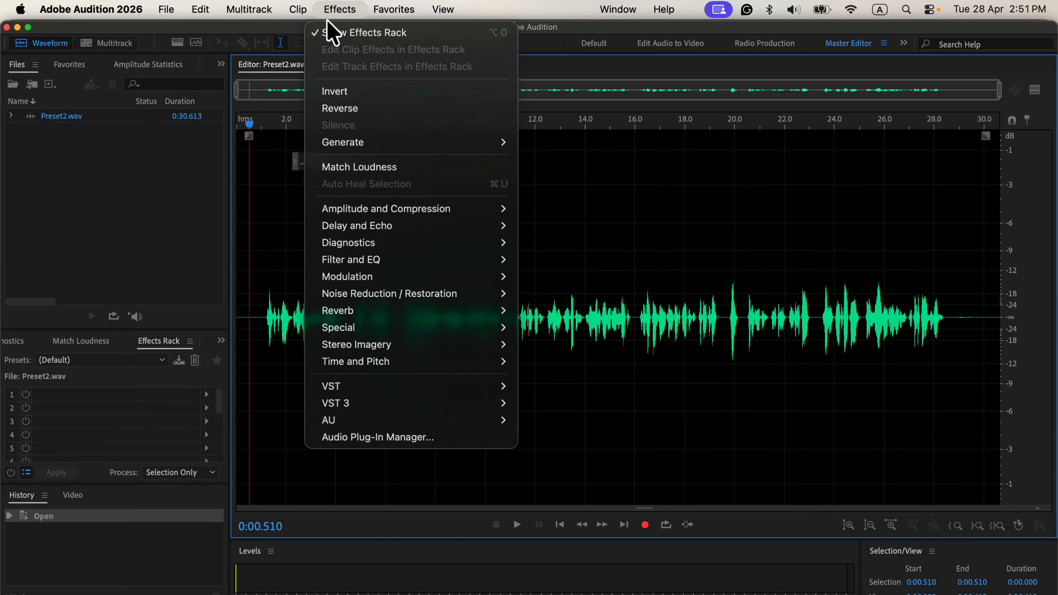
pyautogui.moveTo(346, 210)
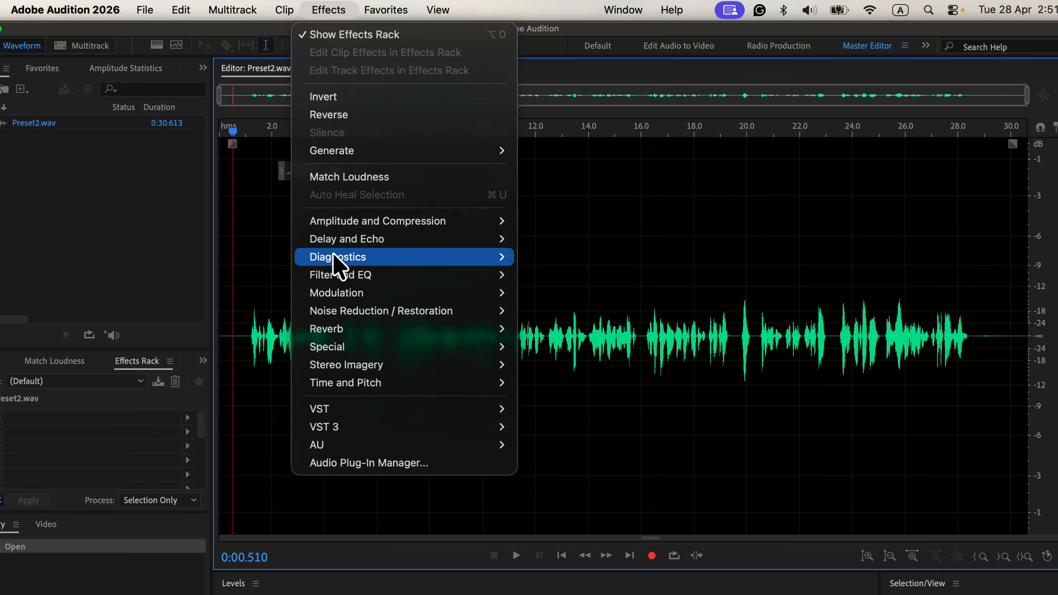
pyautogui.moveTo(345, 311)
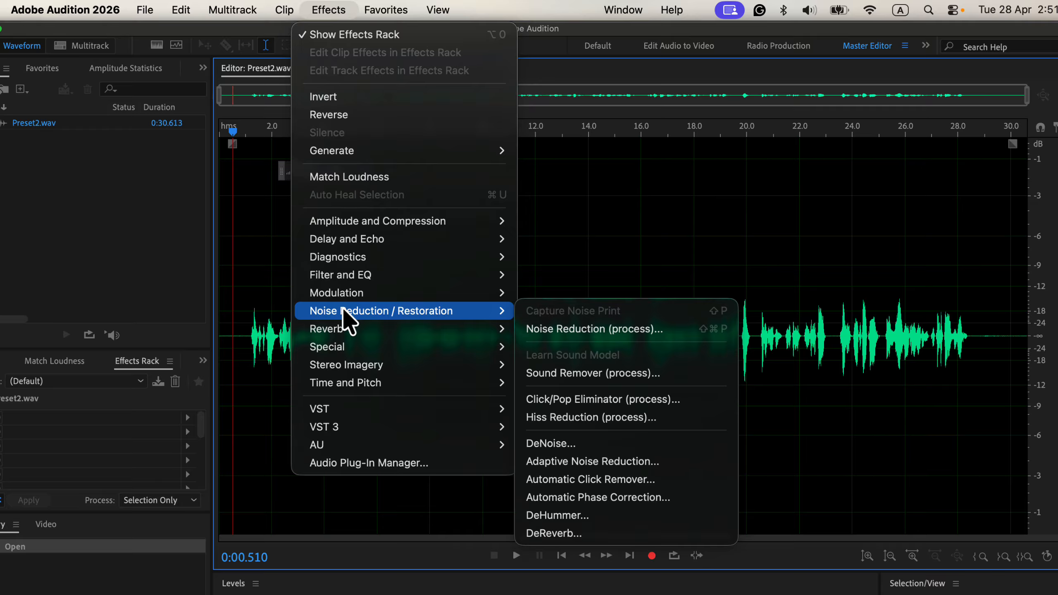
pyautogui.moveTo(350, 280)
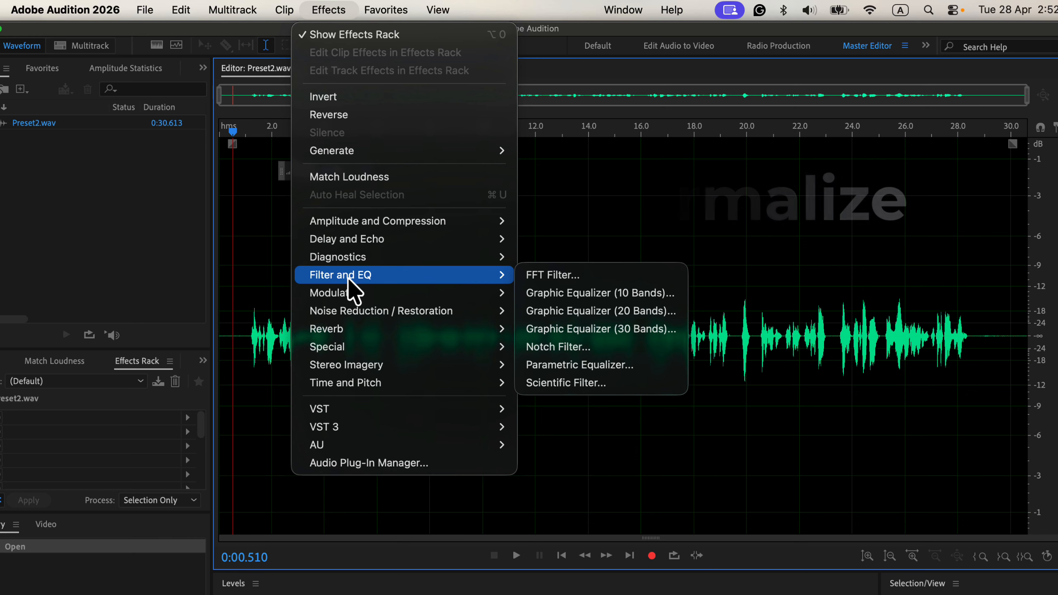
pyautogui.moveTo(359, 225)
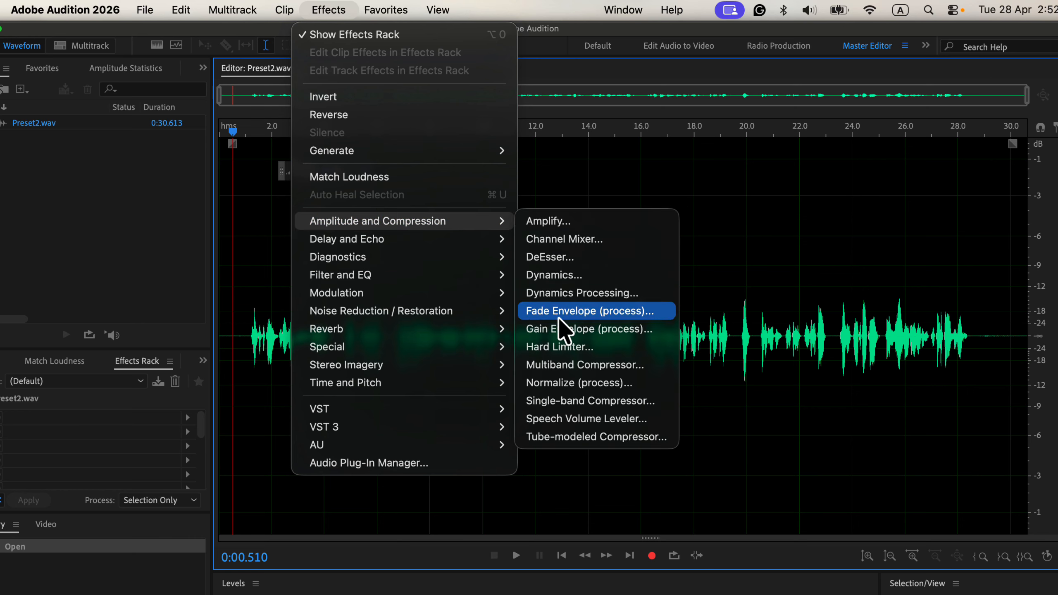
pyautogui.click(637, 383)
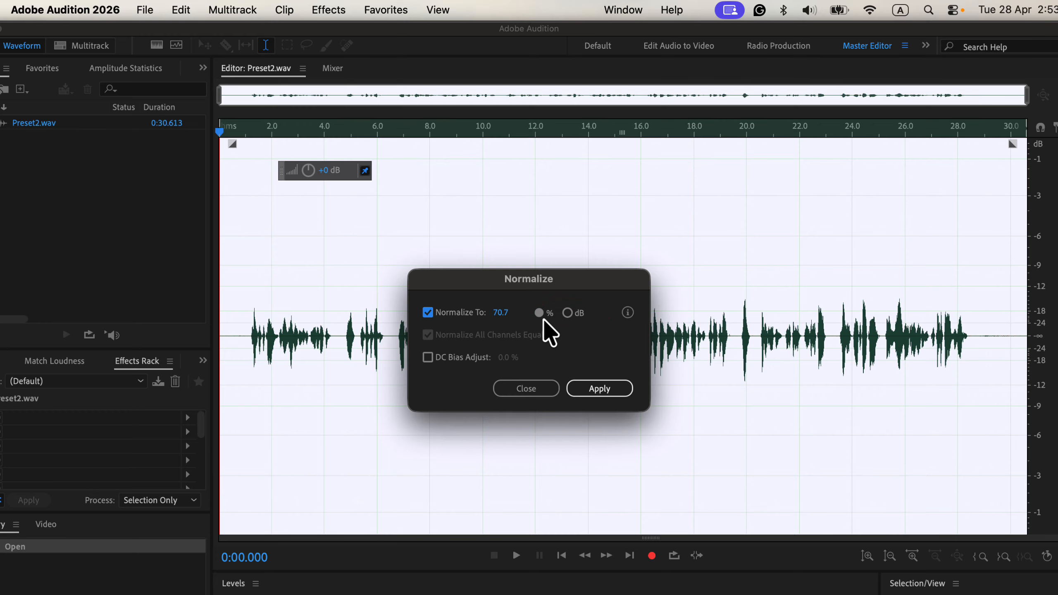
pyautogui.click(580, 317)
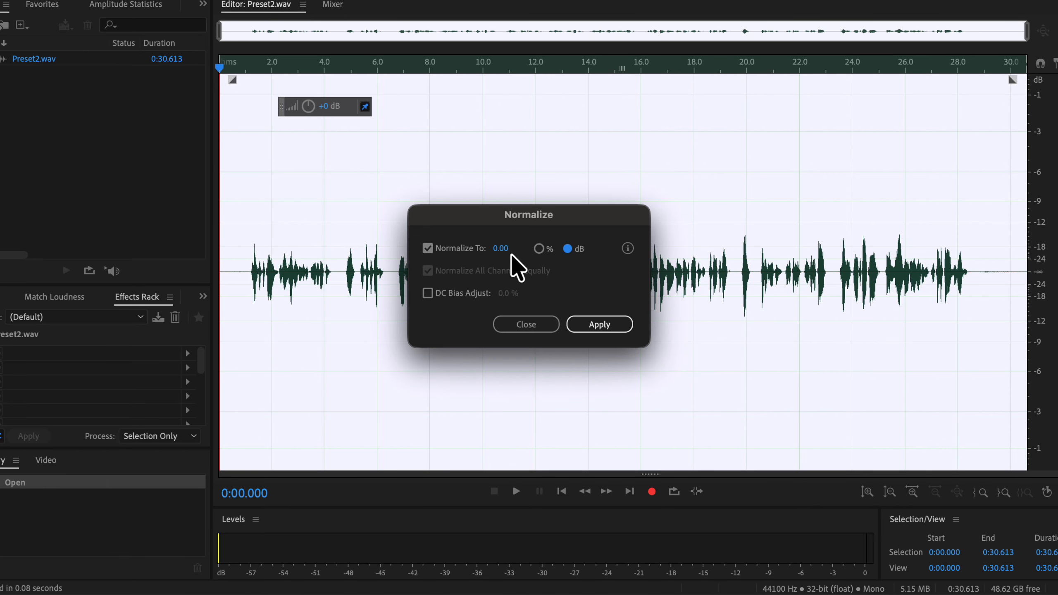
# Try Normalize targets of 1, -1, -3 and -3.70 dB, close the dialog without applying and clear the selection.
pyautogui.click(501, 248)
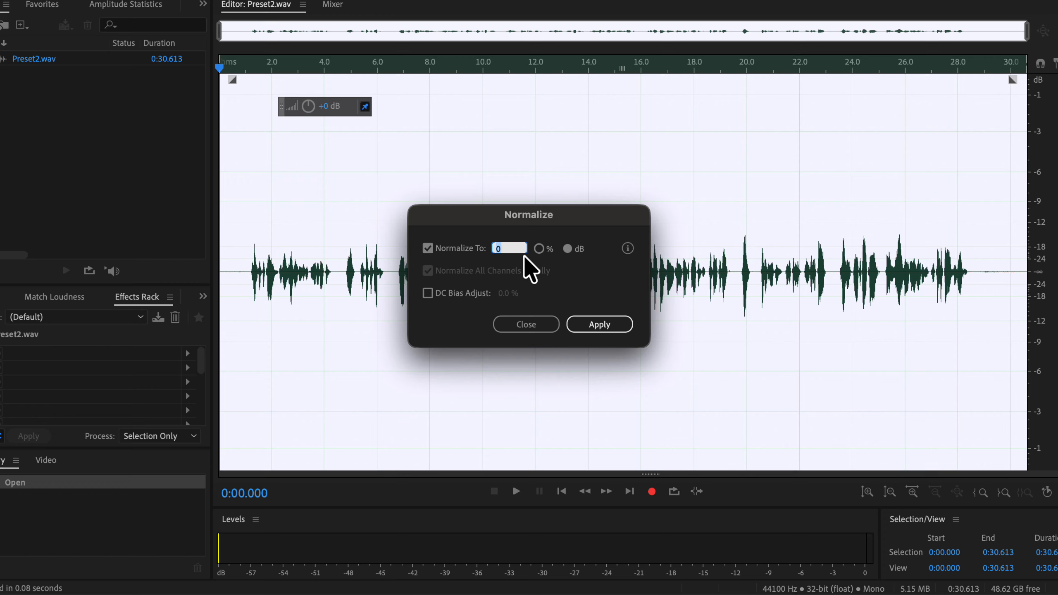
pyautogui.write('1')
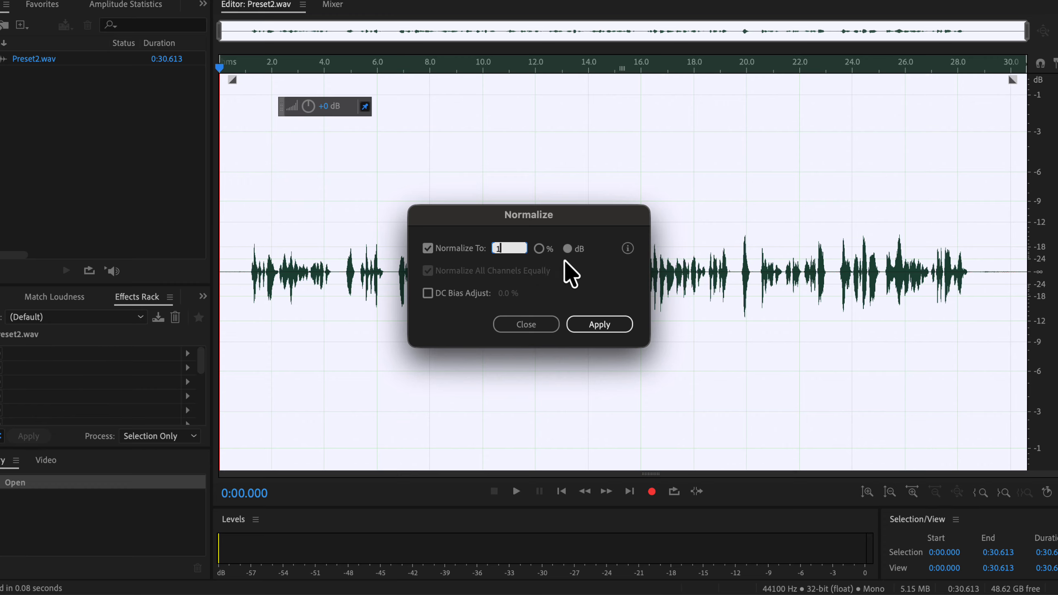
pyautogui.press('Return')
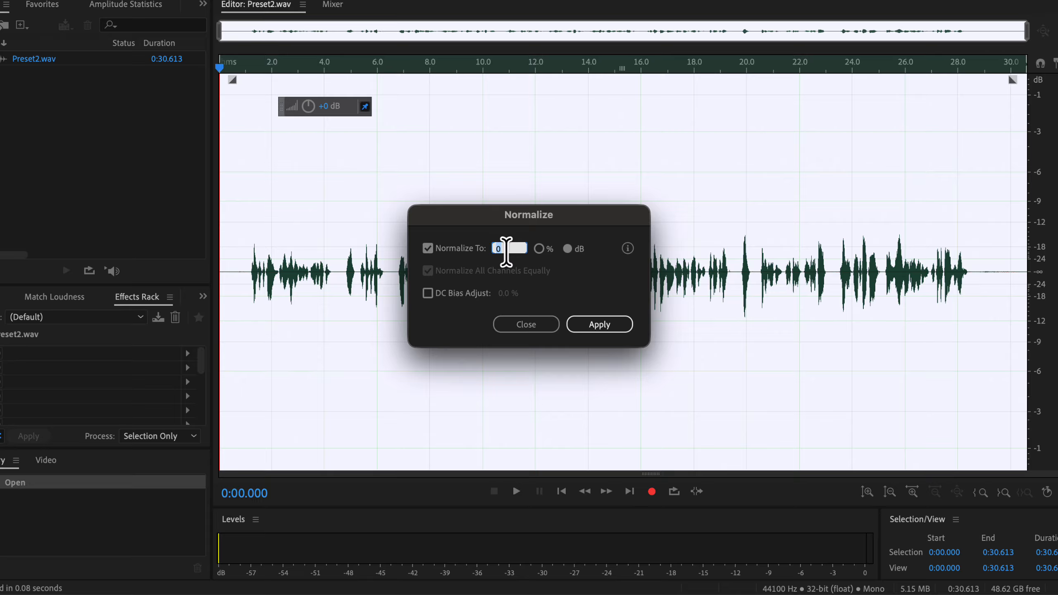
pyautogui.click(504, 249)
pyautogui.write('-1')
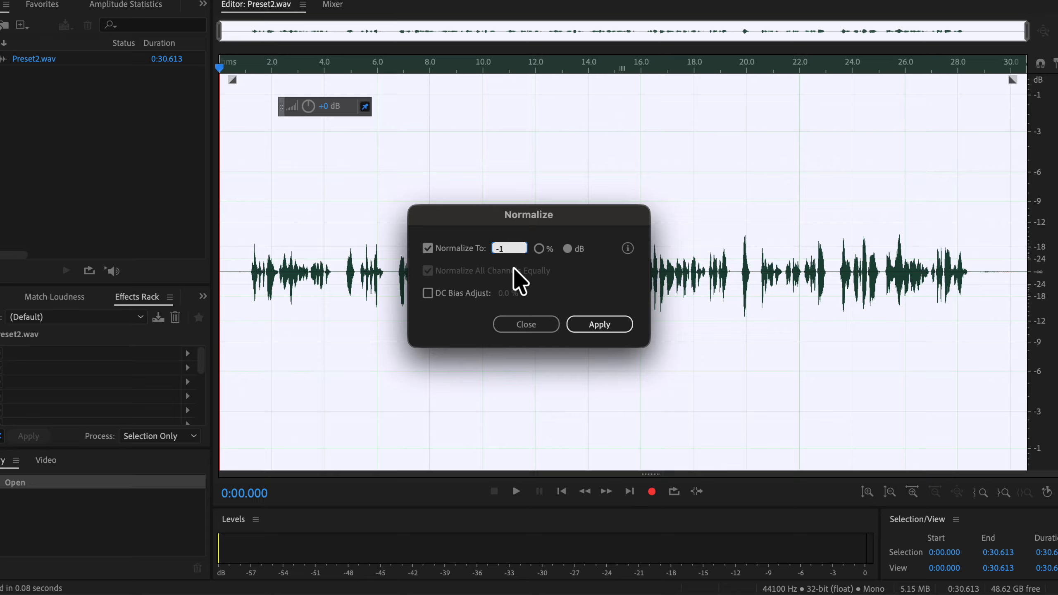
pyautogui.press('Return')
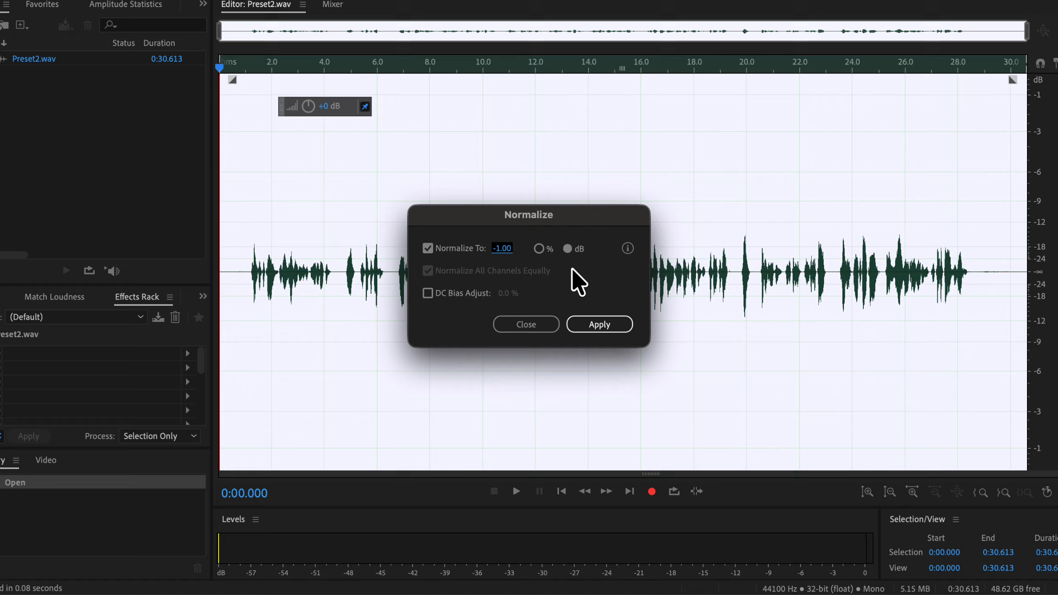
pyautogui.click(500, 248)
pyautogui.write('-3')
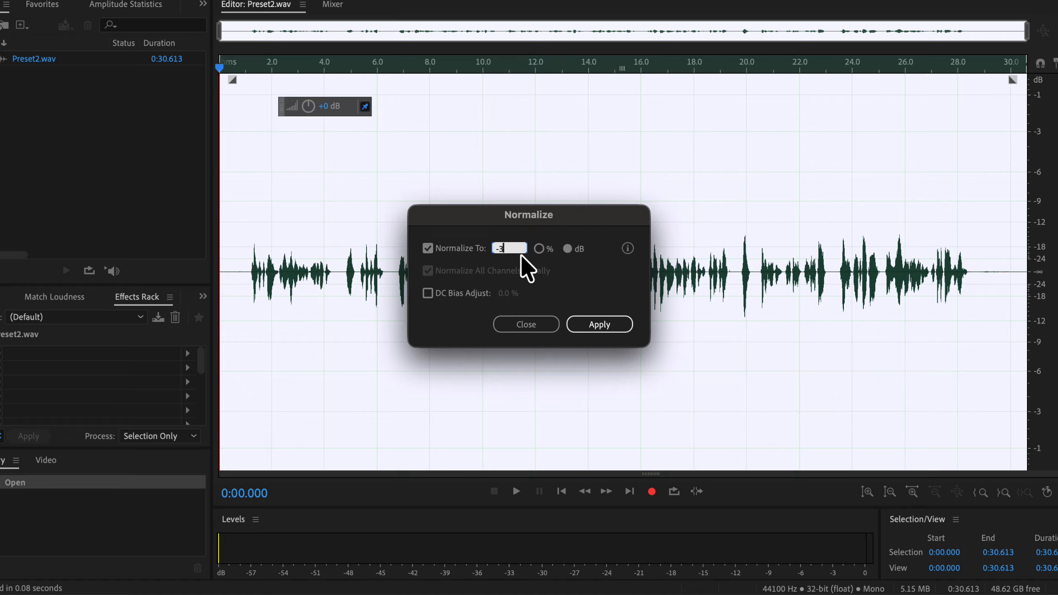
pyautogui.press('Return')
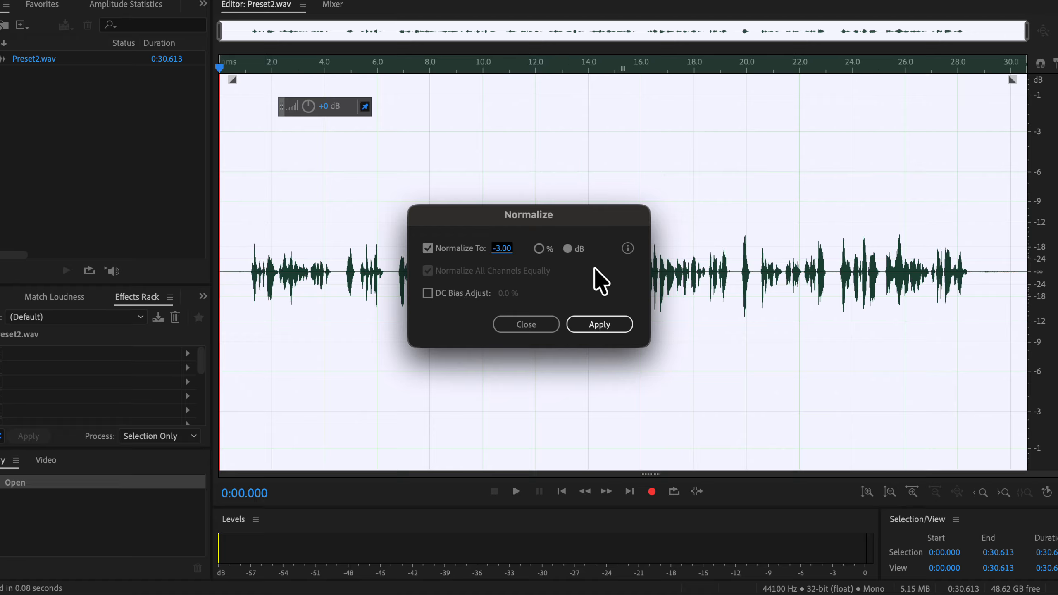
pyautogui.moveTo(503, 250)
pyautogui.mouseDown()
pyautogui.moveTo(473, 257)
pyautogui.moveTo(516, 255)
pyautogui.moveTo(500, 258)
pyautogui.mouseUp()
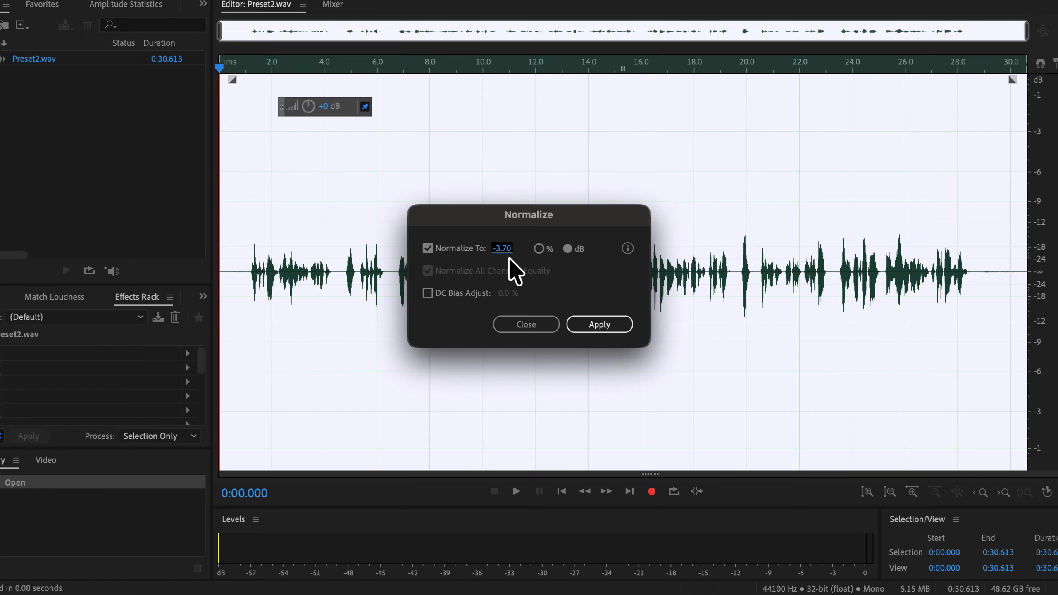
pyautogui.click(516, 329)
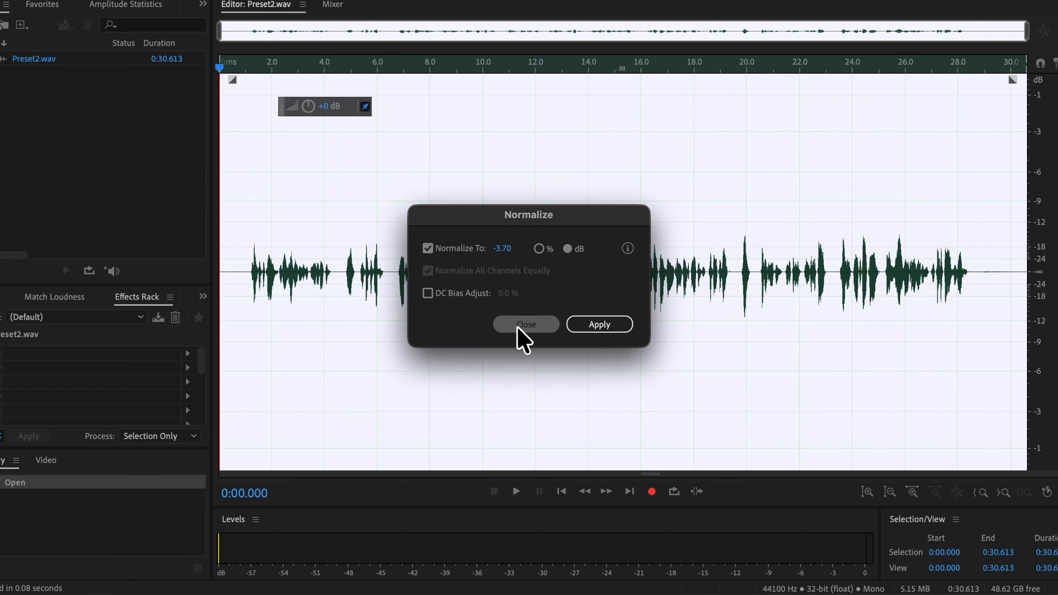
pyautogui.click(509, 326)
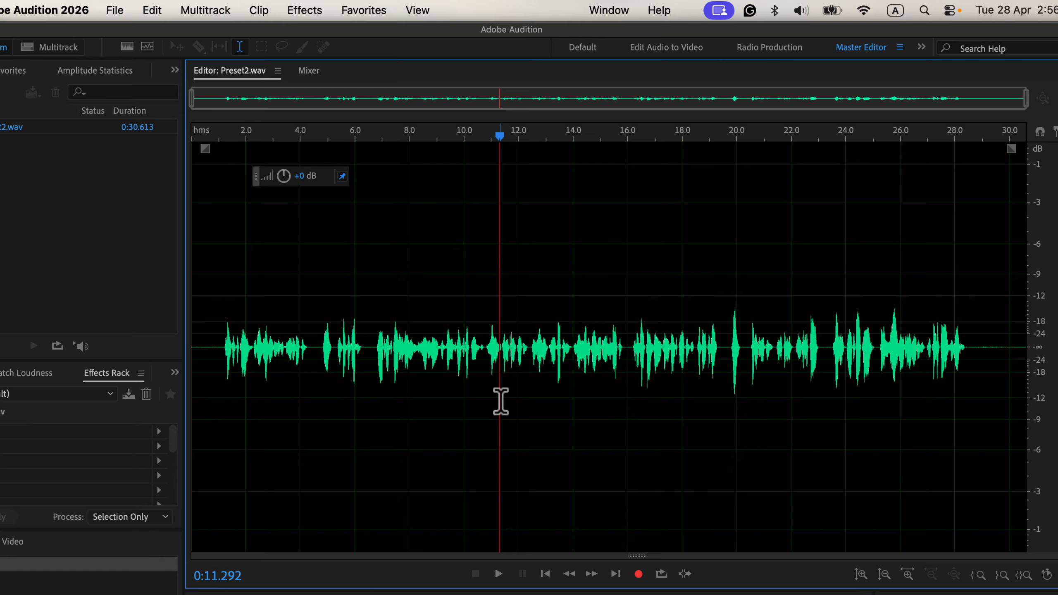
# Show the amplitude statistics and scan the whole of Preset2.wav.
pyautogui.click(603, 15)
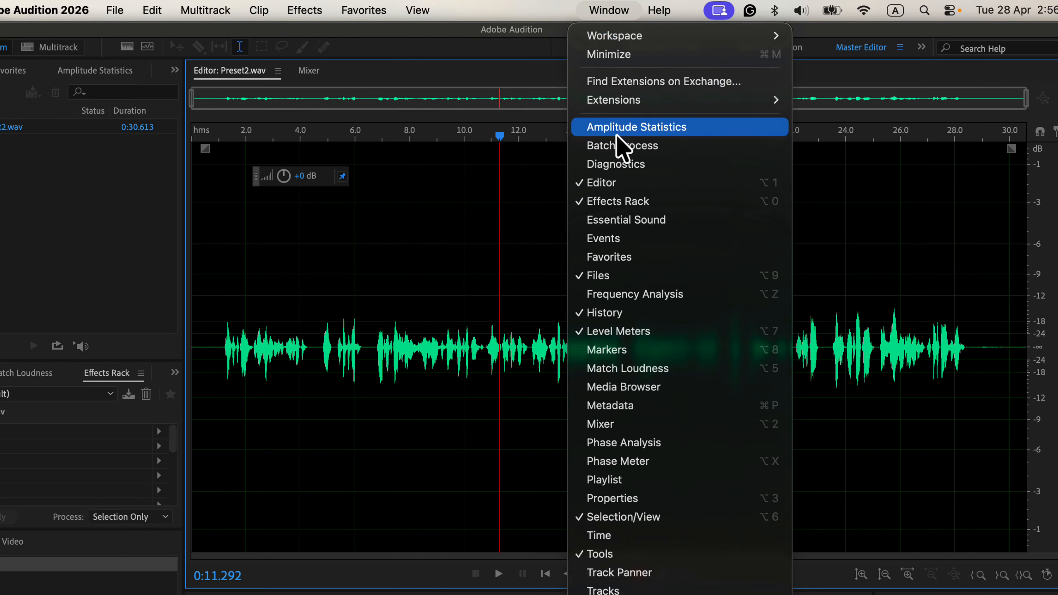
pyautogui.click(685, 131)
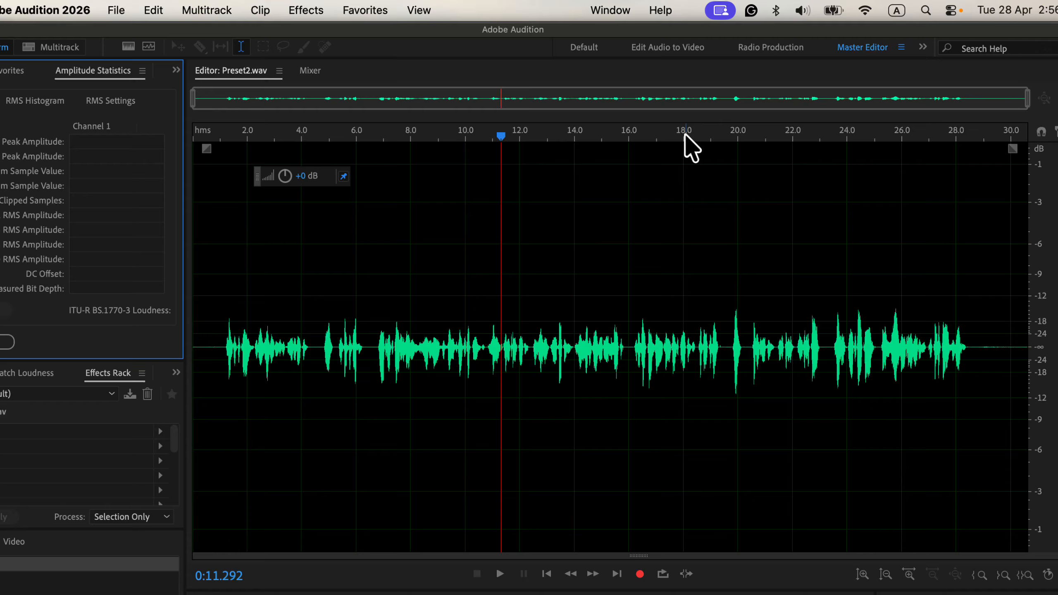
pyautogui.click(3, 342)
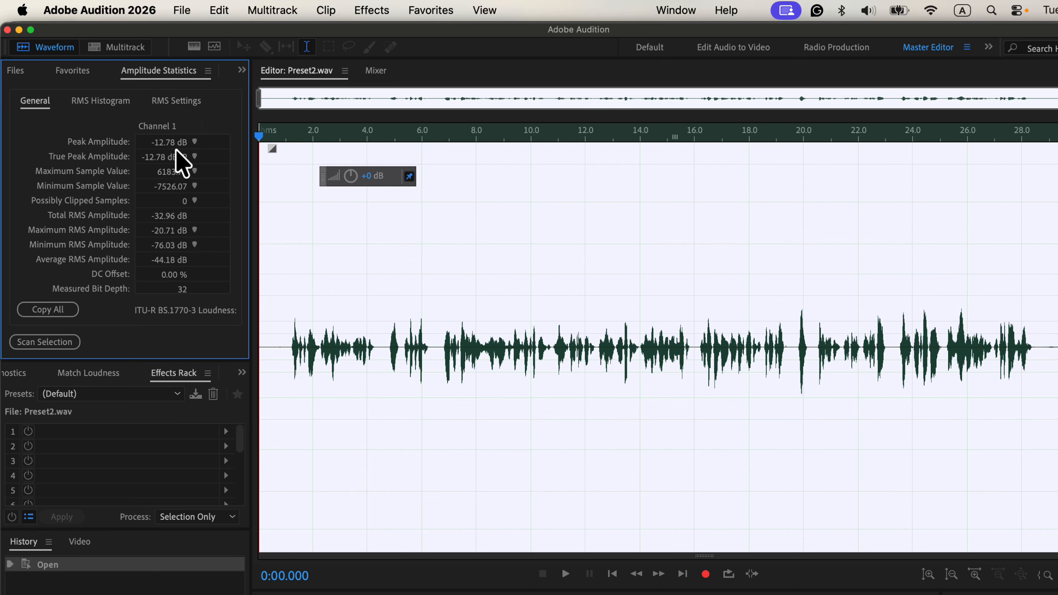
# Play Preset2.wav from about 16.2 s to watch its peaks on the level meter, and stop playback.
pyautogui.click(709, 367)
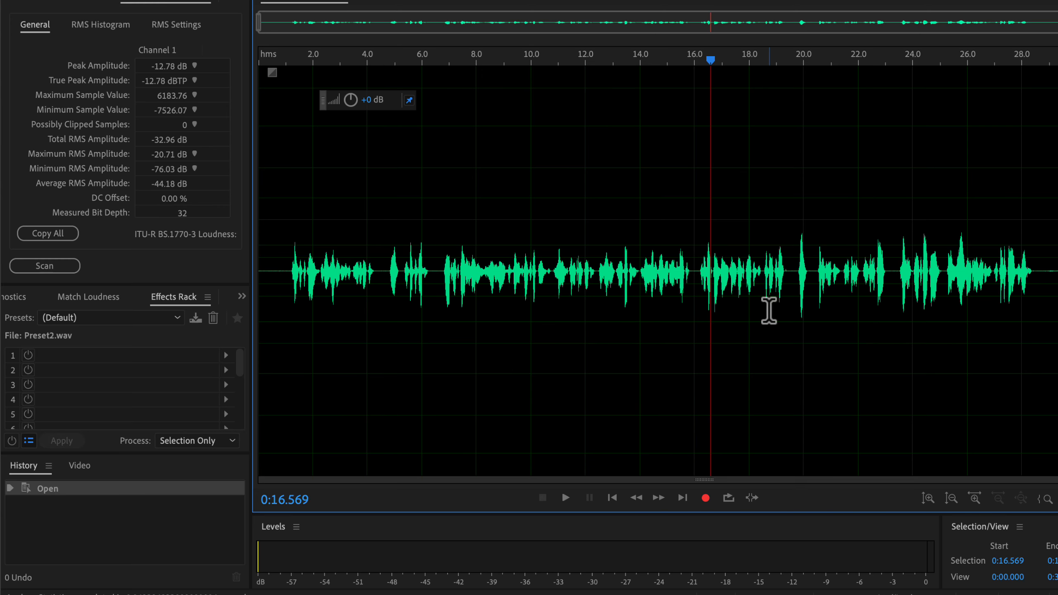
pyautogui.click(700, 250)
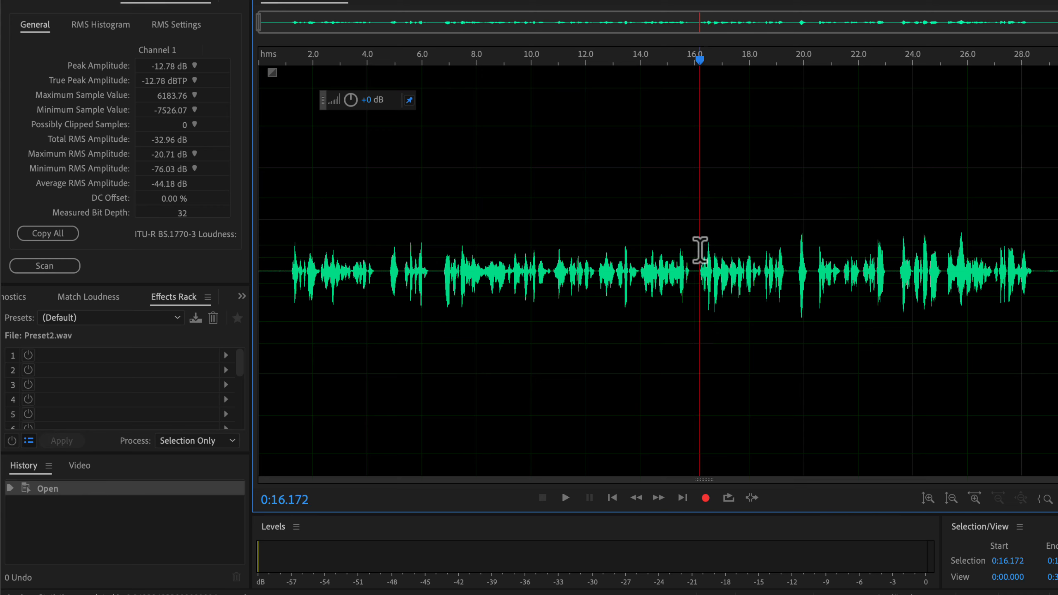
pyautogui.press('space')
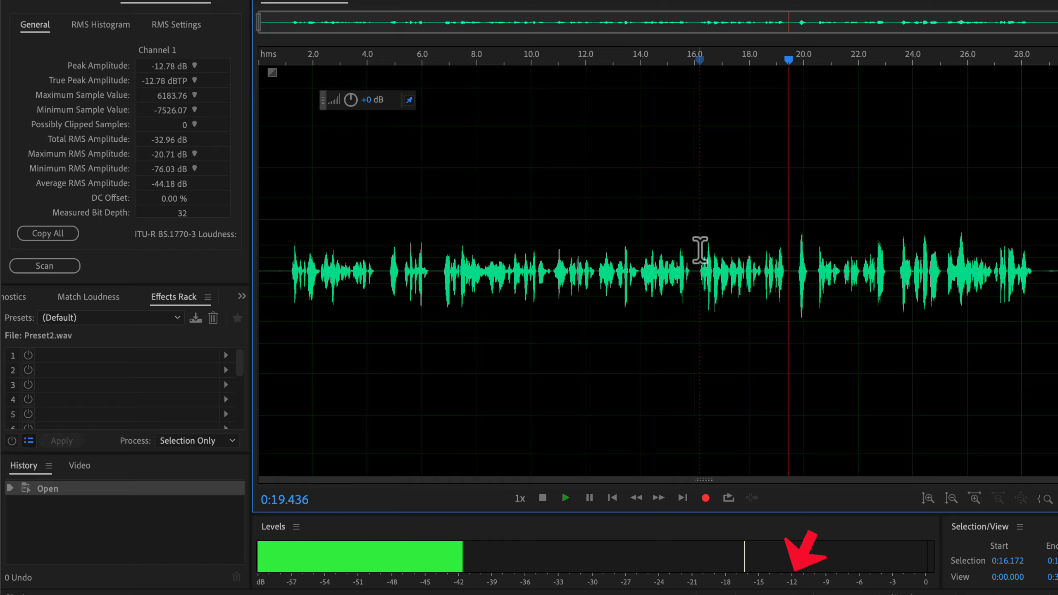
pyautogui.press('space')
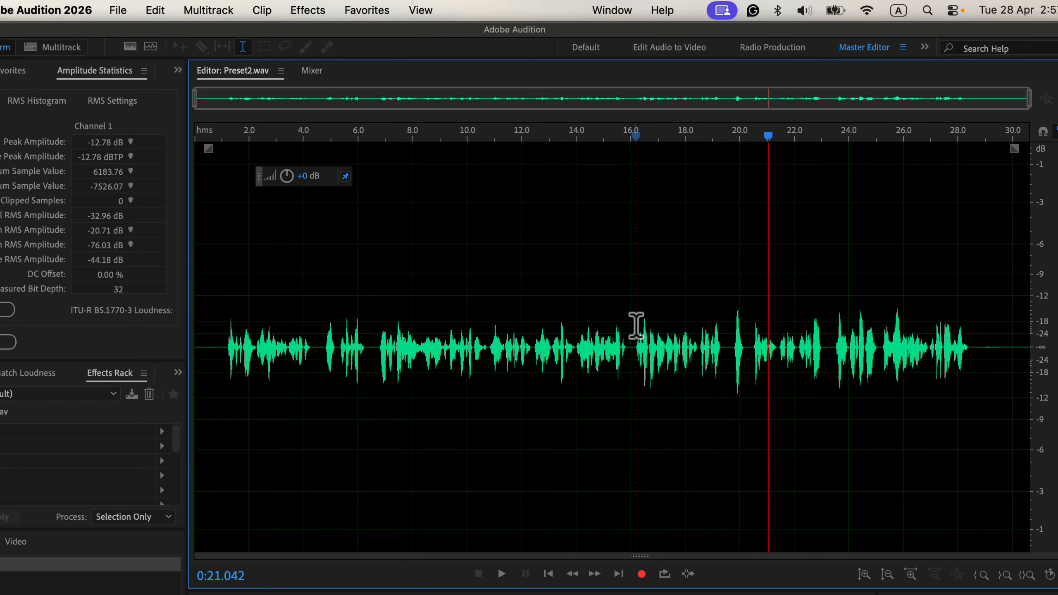
# Normalize the whole of Preset2.wav to -3 dB and clear the selection.
pyautogui.click(319, 10)
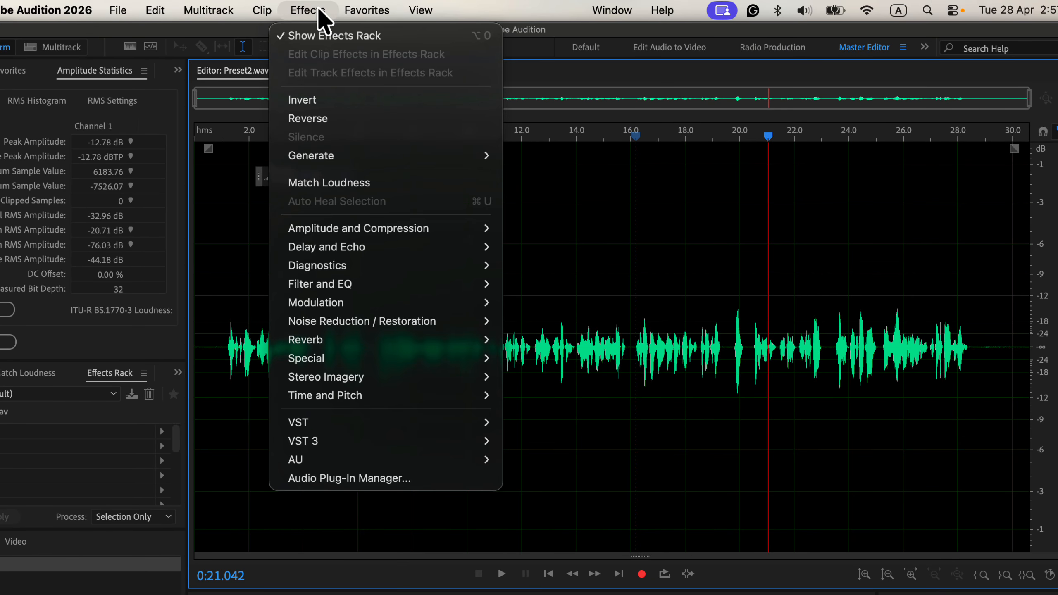
pyautogui.moveTo(347, 230)
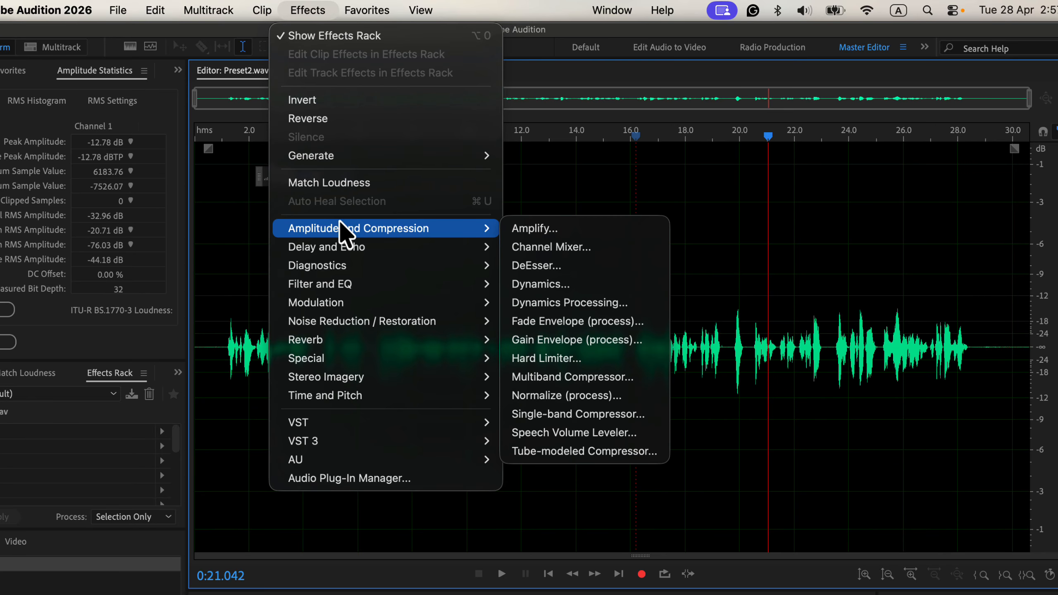
pyautogui.click(591, 398)
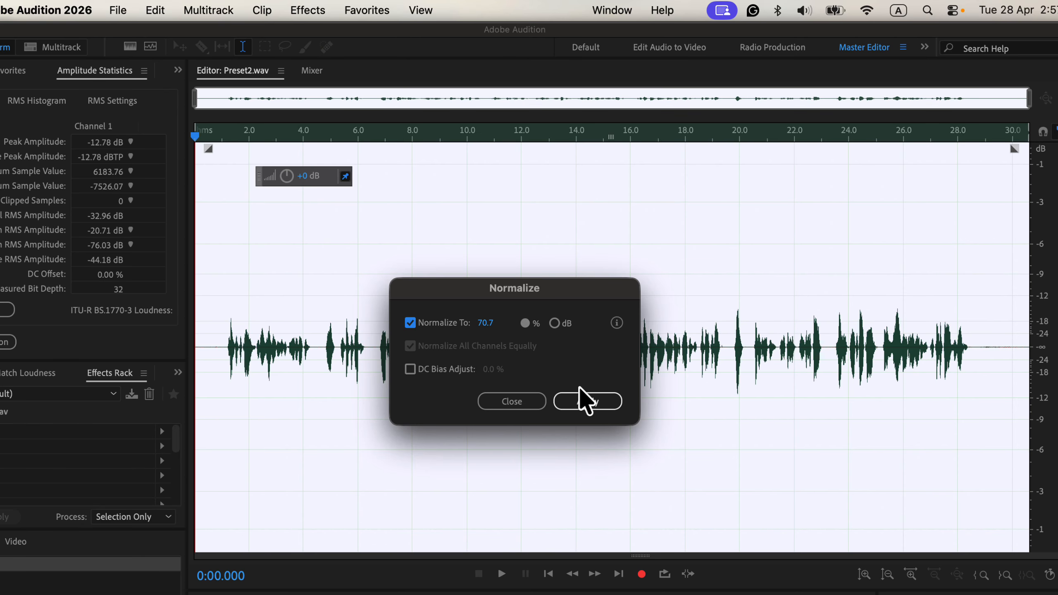
pyautogui.click(554, 324)
pyautogui.click(491, 324)
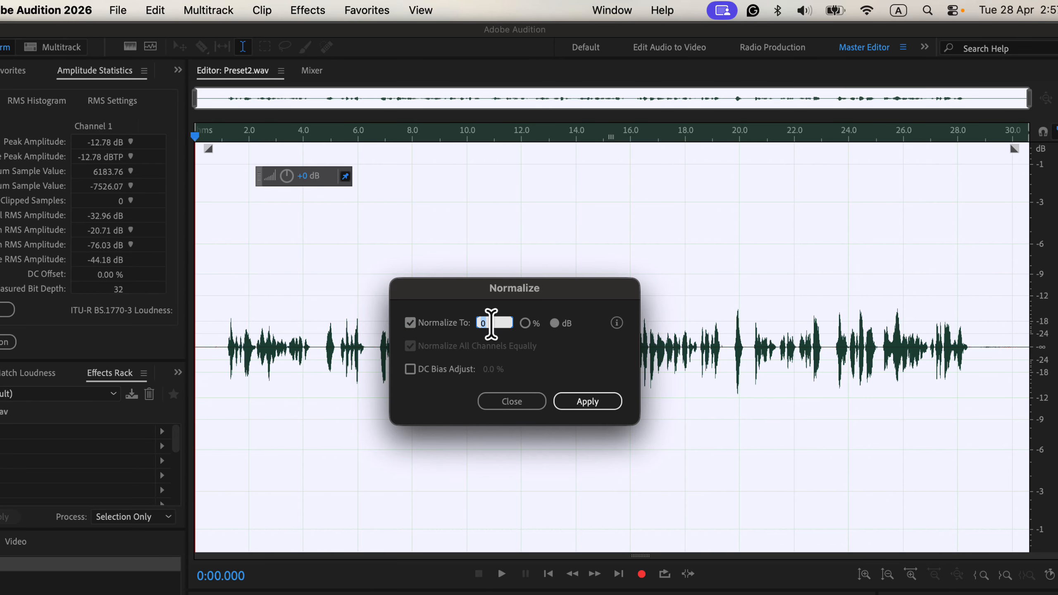
pyautogui.write('-3')
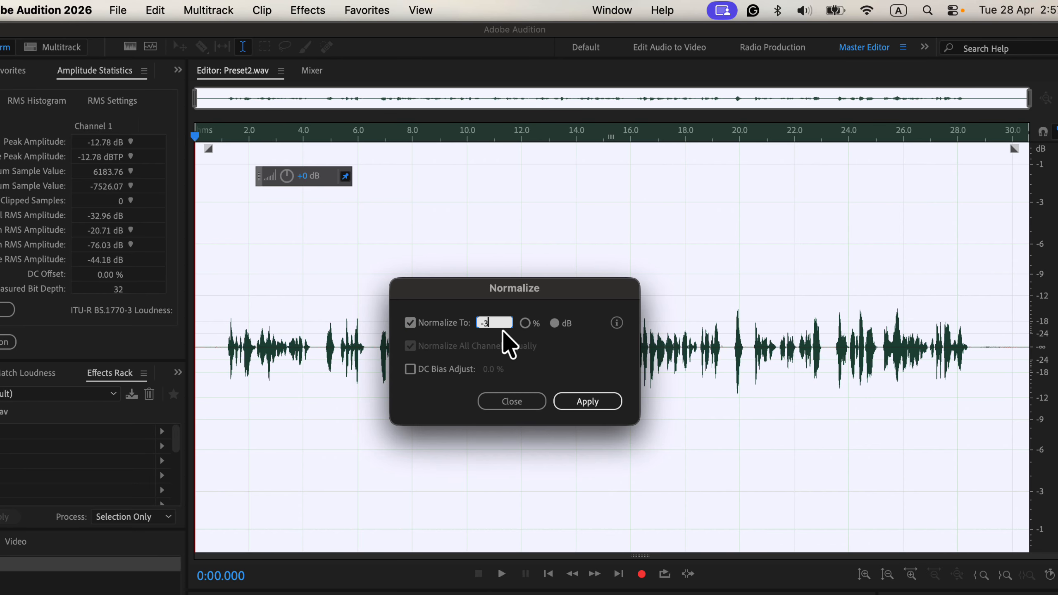
pyautogui.click(591, 403)
pyautogui.click(602, 410)
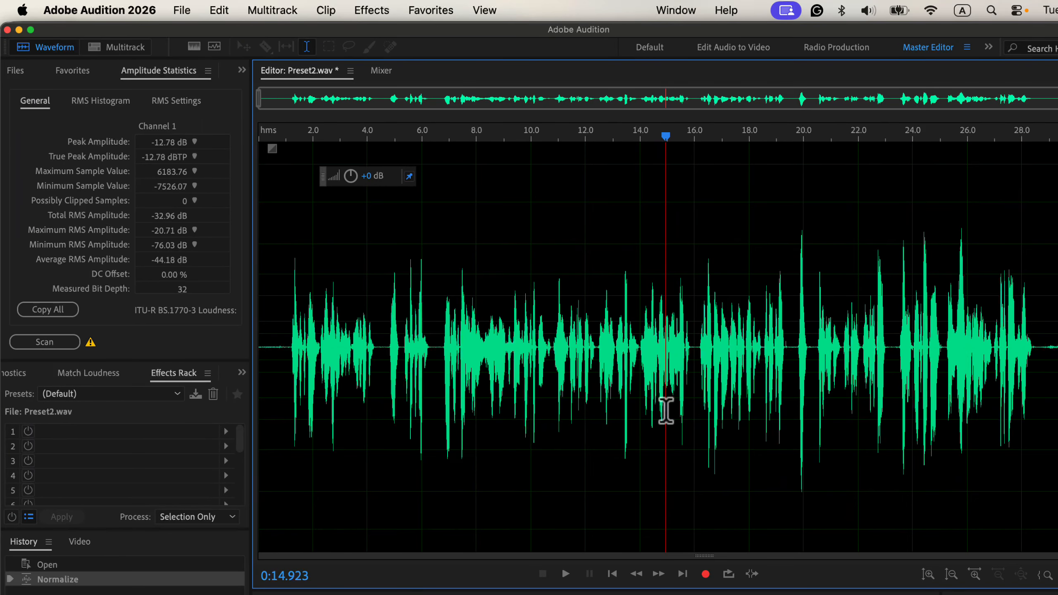
# Rescan the amplitude statistics and play the normalized recording from about 1 s and from about 15.9 s to check its levels.
pyautogui.click(46, 343)
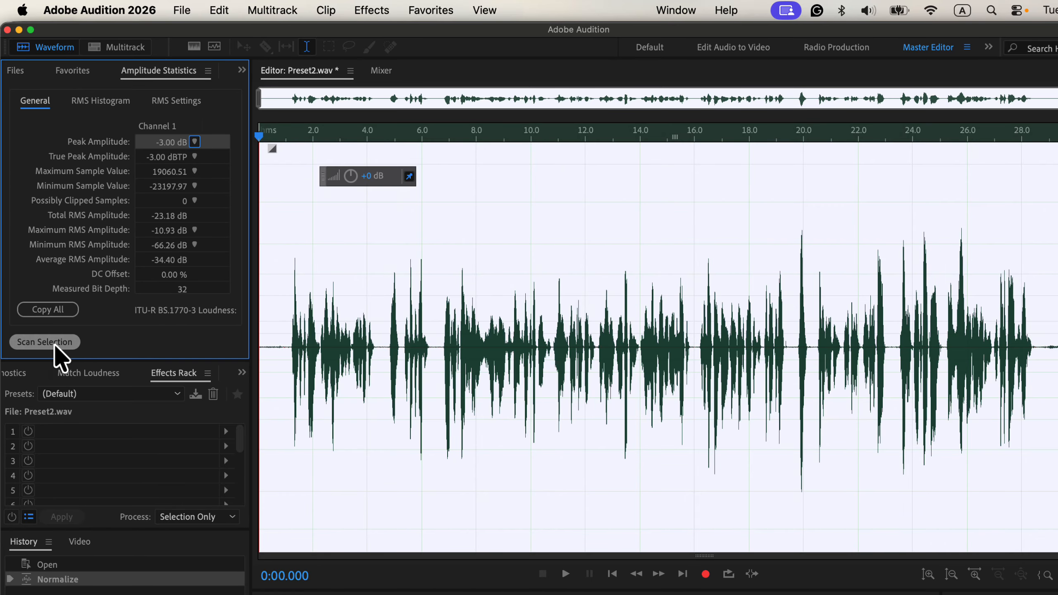
pyautogui.click(286, 326)
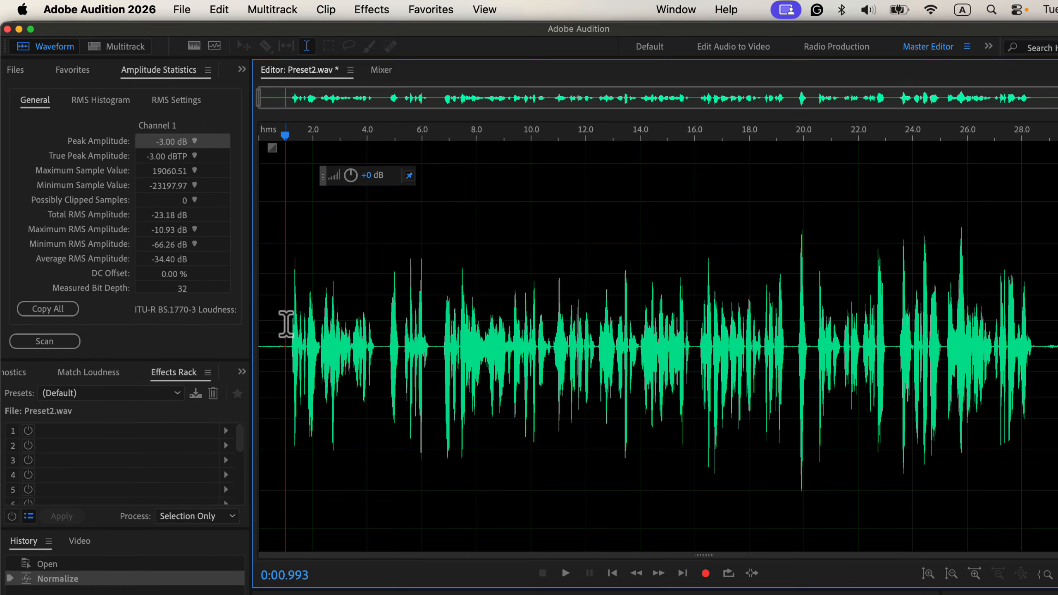
pyautogui.press('space')
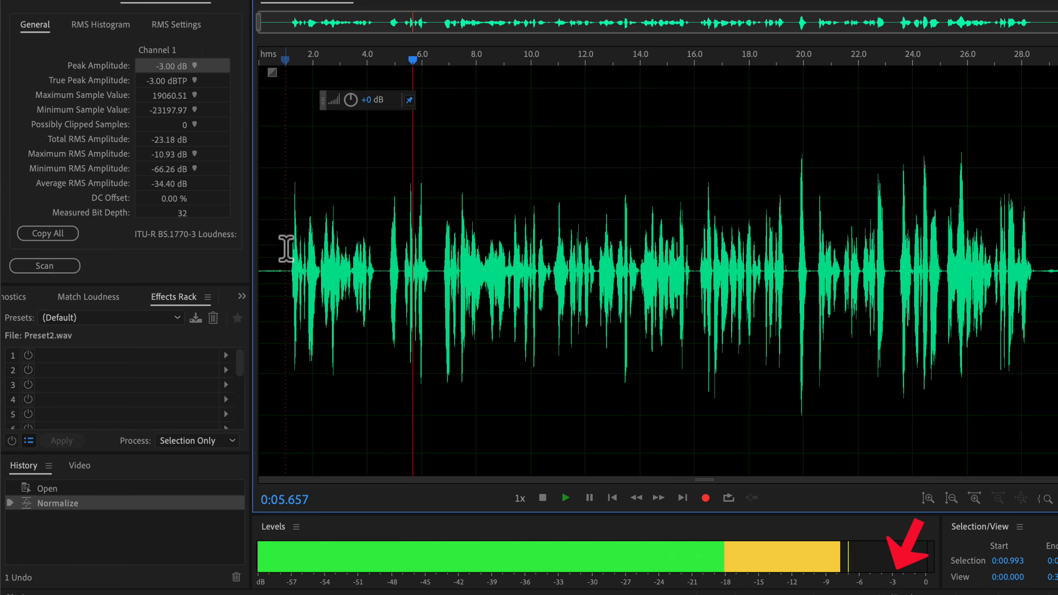
pyautogui.press('space')
pyautogui.click(693, 211)
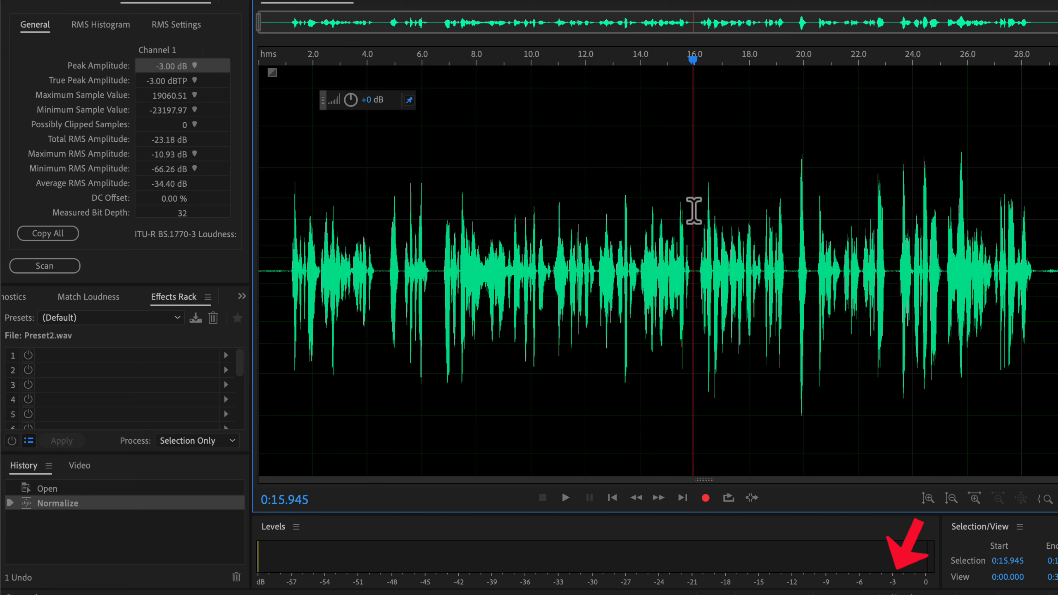
pyautogui.press('space')
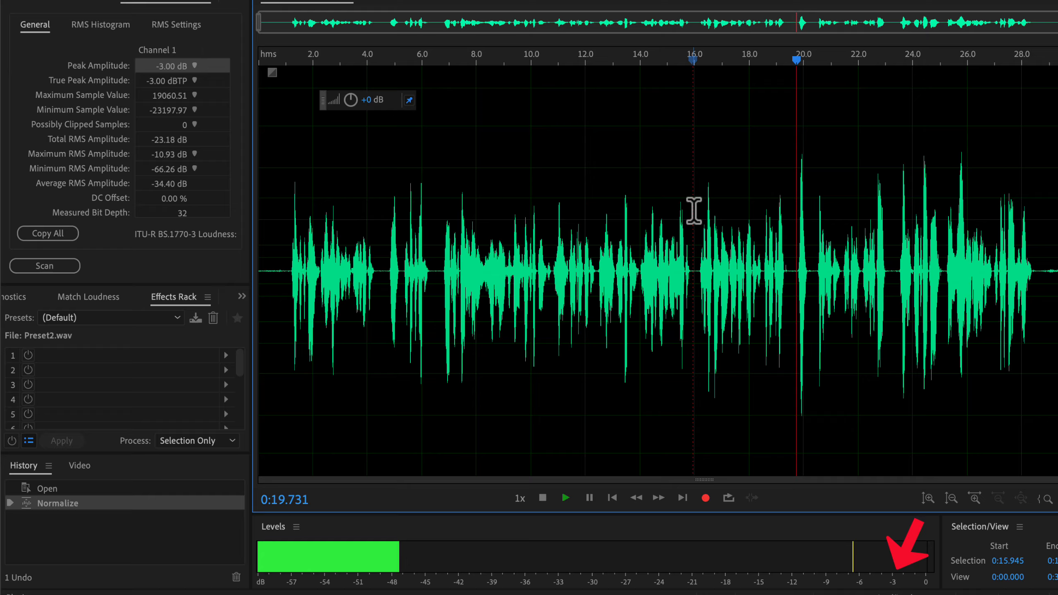
# Stop playback and revert Preset2.wav to its opened state, before the normalization, placing the playhead at about 4.3 s.
pyautogui.press('space')
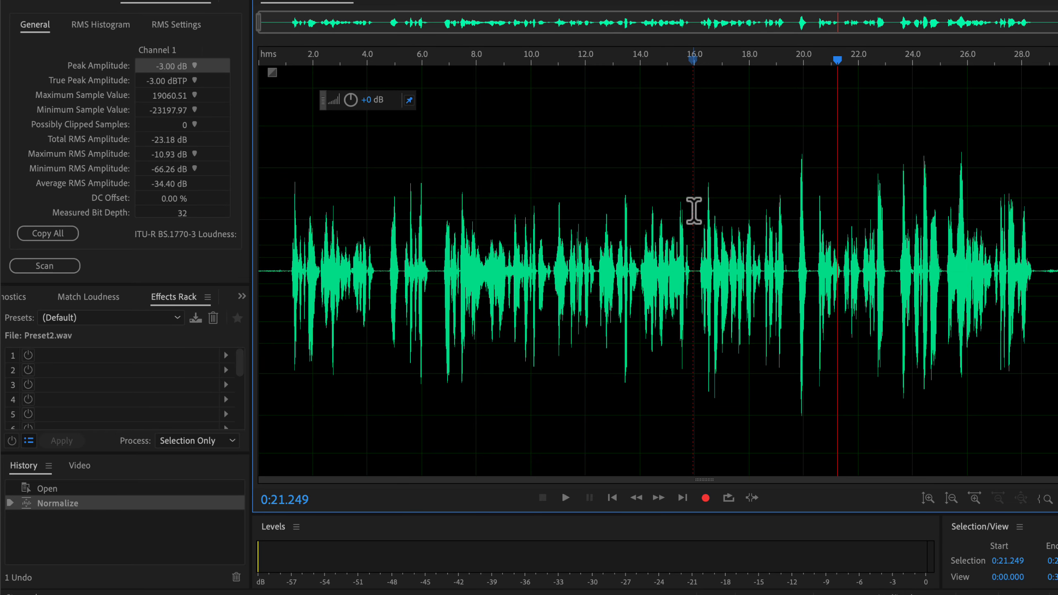
pyautogui.click(59, 489)
pyautogui.click(375, 346)
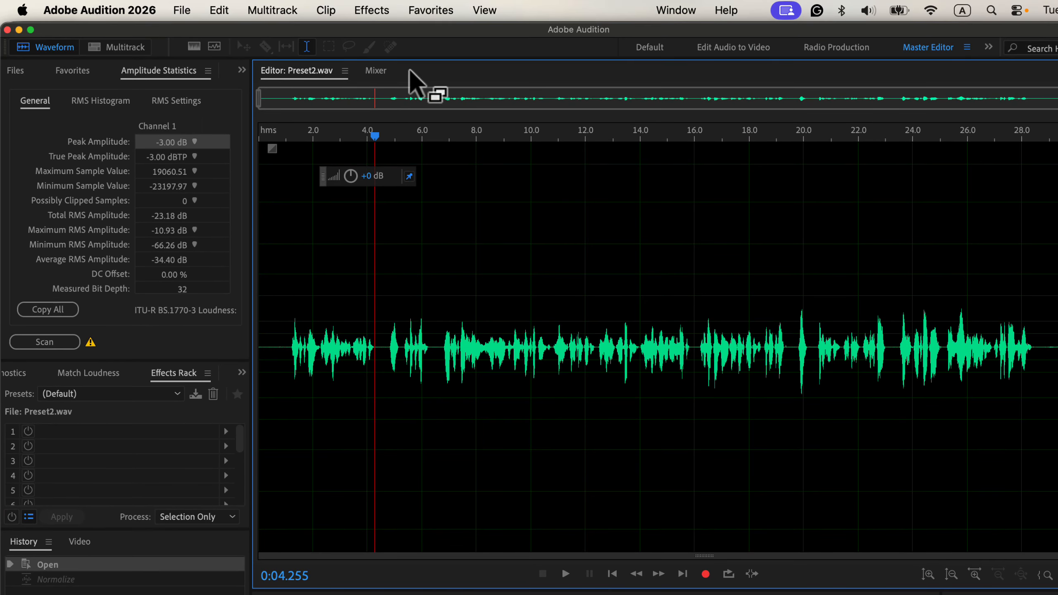
# Normalize Preset2.wav with the saved favorite Normalize to -3 dB and clear the selection.
pyautogui.click(430, 10)
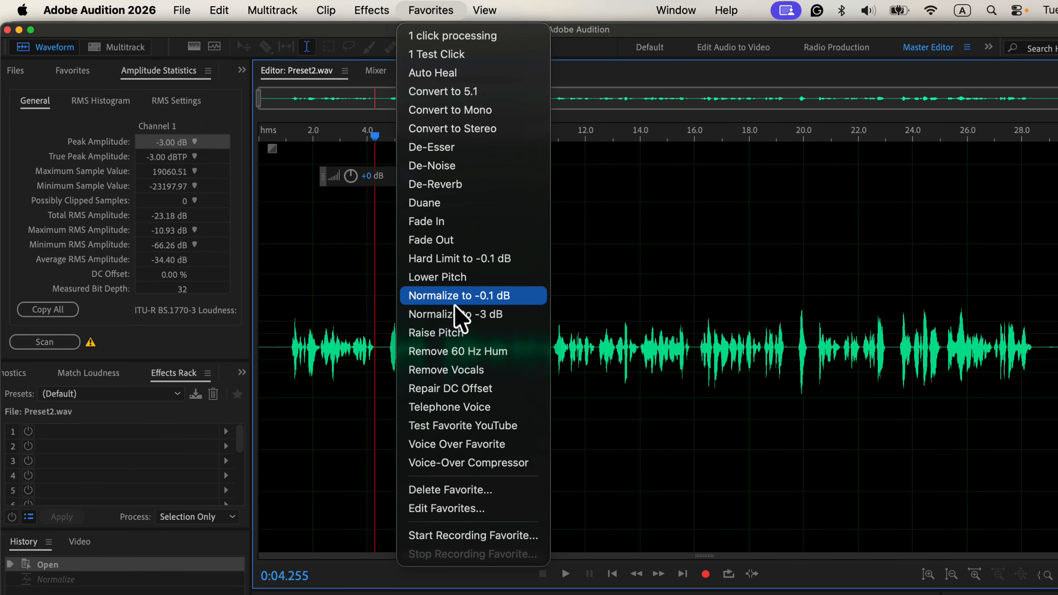
pyautogui.click(521, 315)
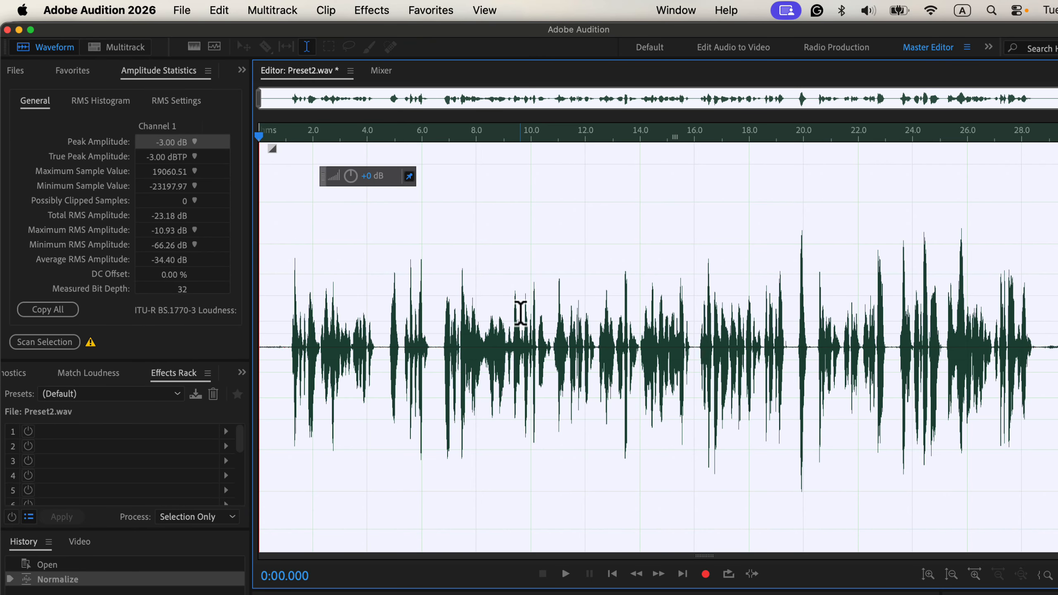
pyautogui.click(521, 314)
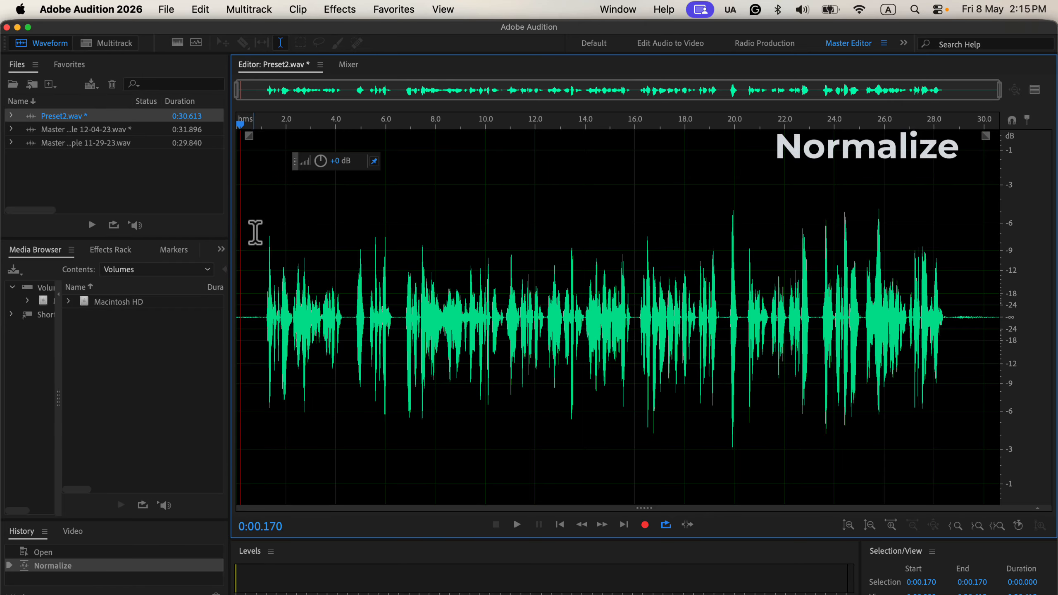
# Open the DeNoise effect for Preset2.wav, try an amount of 99%, and set the amount to 40%.
pyautogui.click(339, 9)
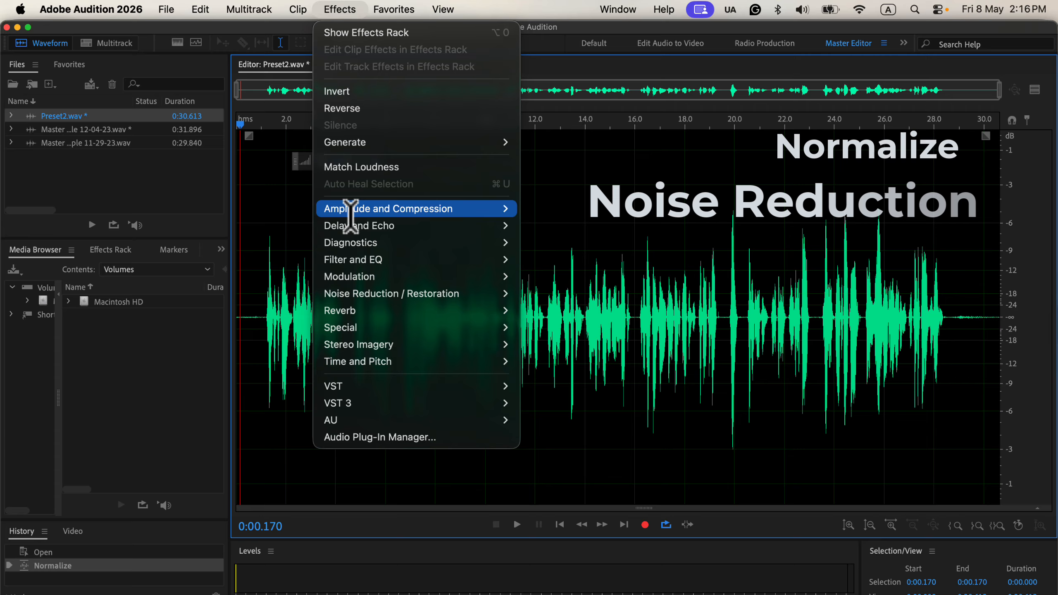
pyautogui.moveTo(366, 294)
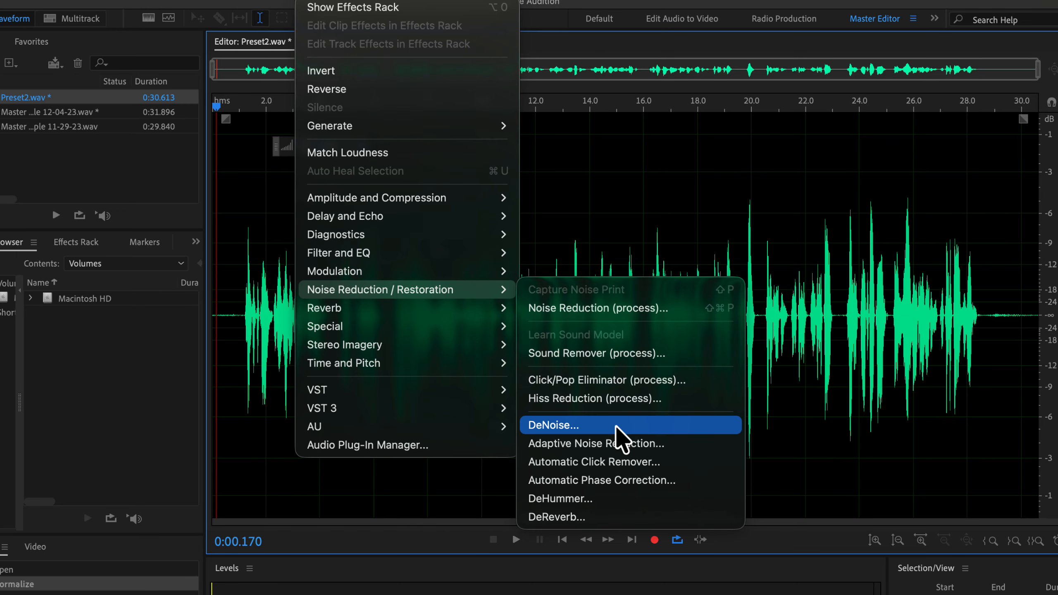
pyautogui.click(616, 426)
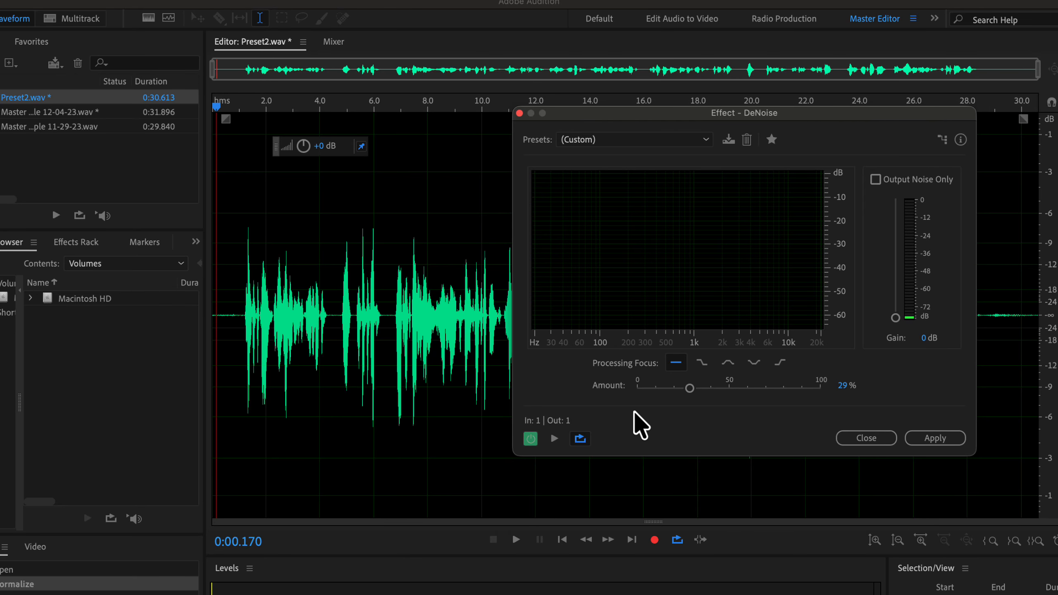
pyautogui.moveTo(701, 391); pyautogui.dragTo(836, 391)
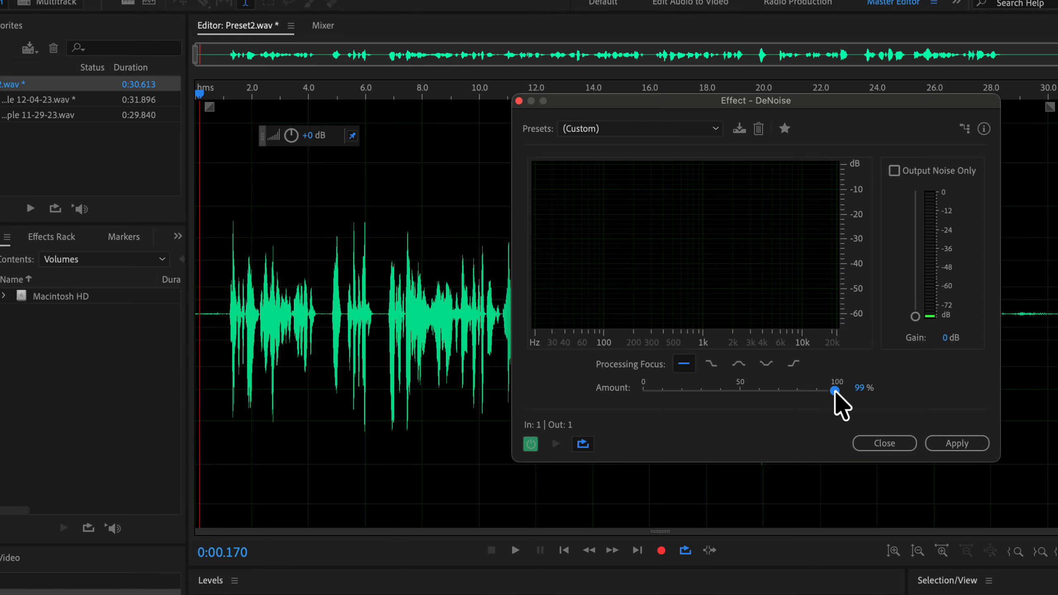
pyautogui.moveTo(835, 391); pyautogui.dragTo(721, 391)
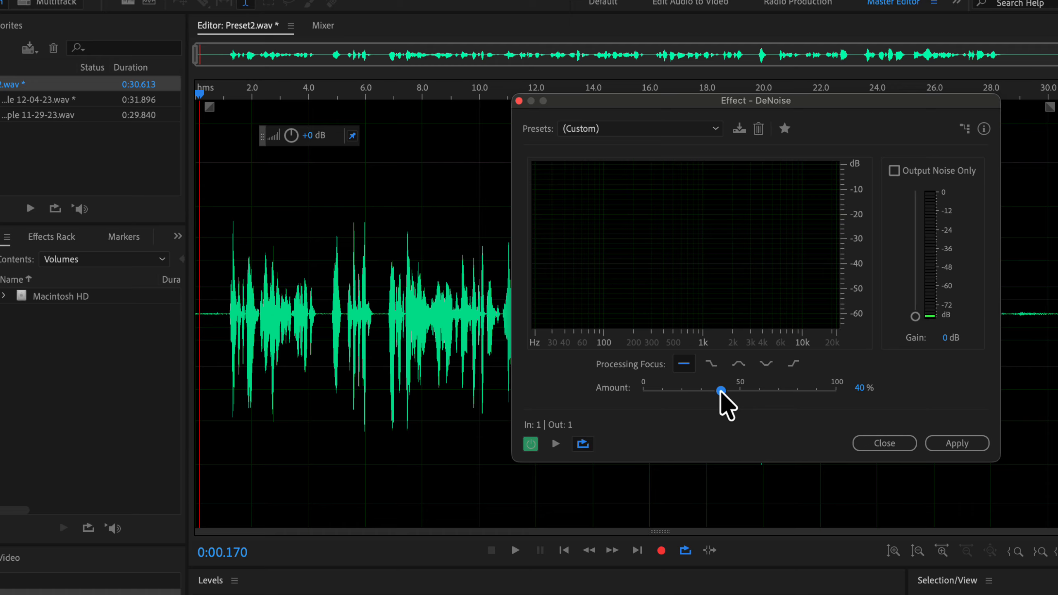
pyautogui.moveTo(721, 391)
pyautogui.mouseDown()
pyautogui.moveTo(696, 391)
pyautogui.moveTo(719, 391)
pyautogui.mouseUp()
# Try the DeNoise processing focus options, including the focus on higher frequencies, and return to the flat focus.
pyautogui.click(684, 365)
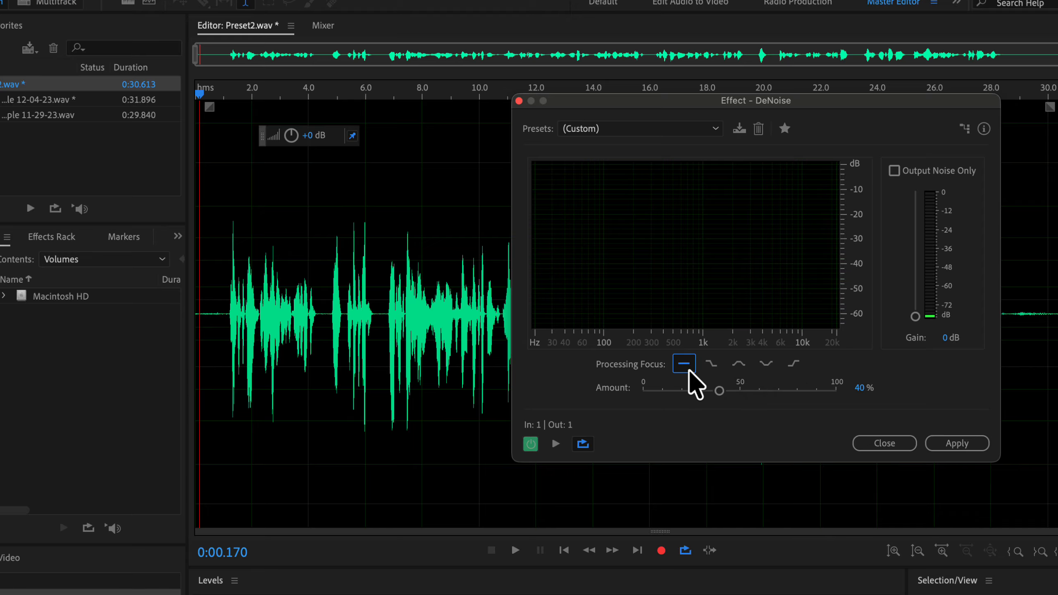
pyautogui.click(733, 367)
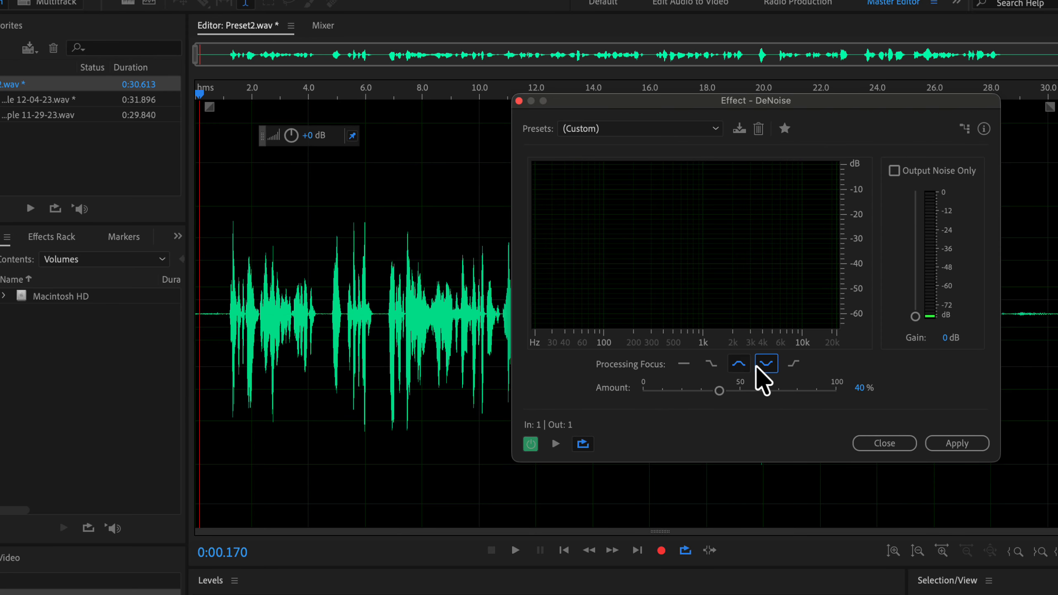
pyautogui.click(793, 368)
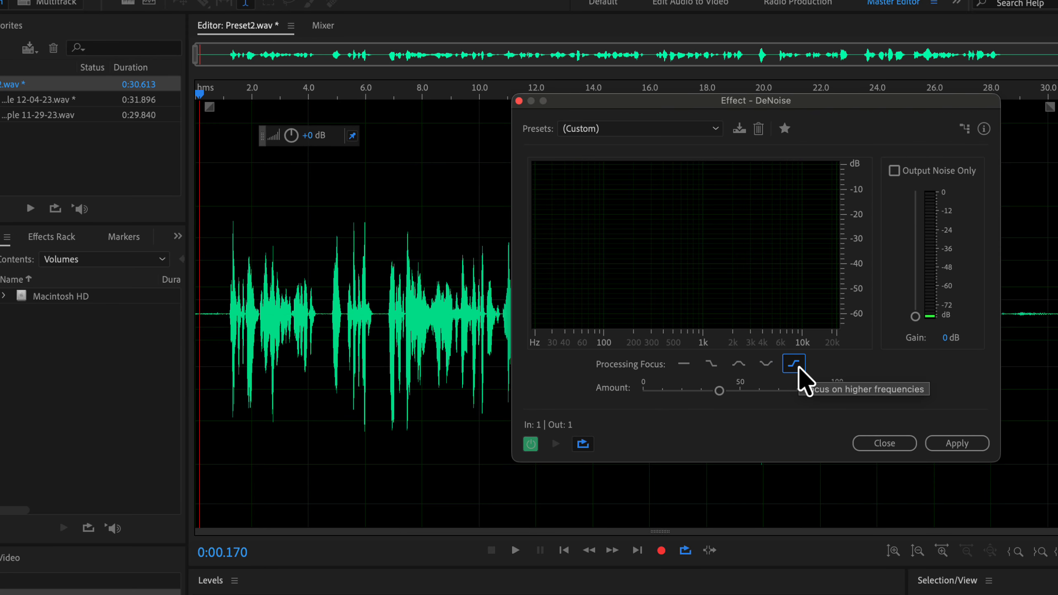
pyautogui.click(686, 322)
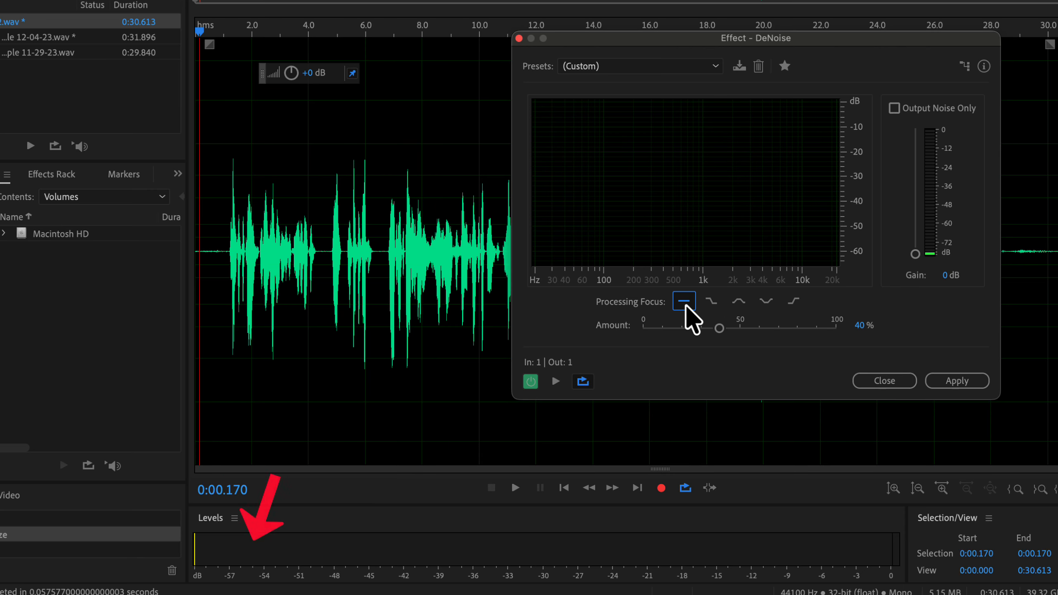
# Preview the recording with DeNoise at 40%, comparing it with the effect bypassed and enabled, and stop playback at about 21.9 s.
pyautogui.click(531, 381)
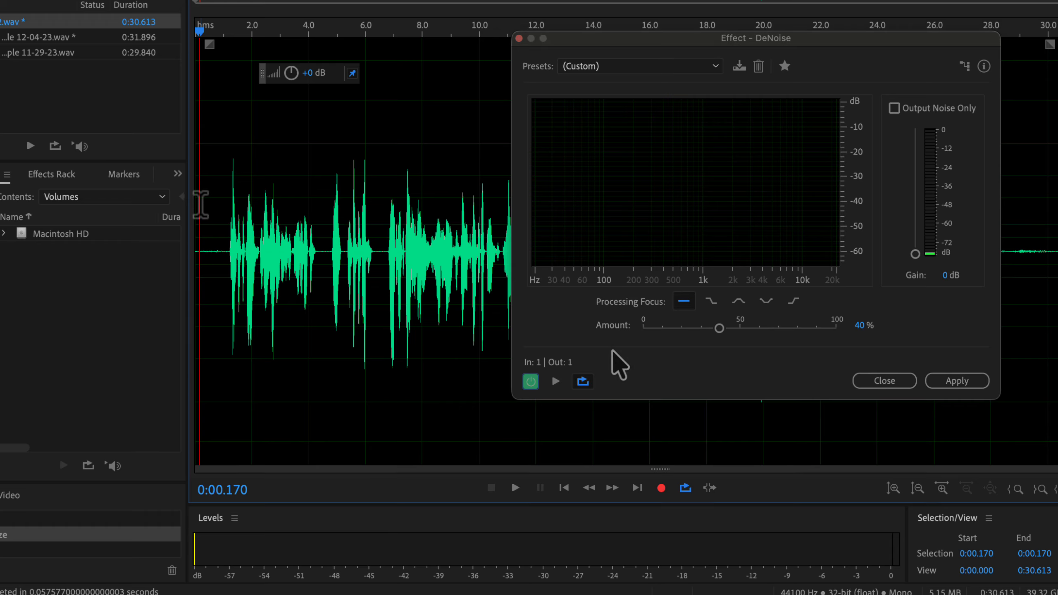
pyautogui.press('space')
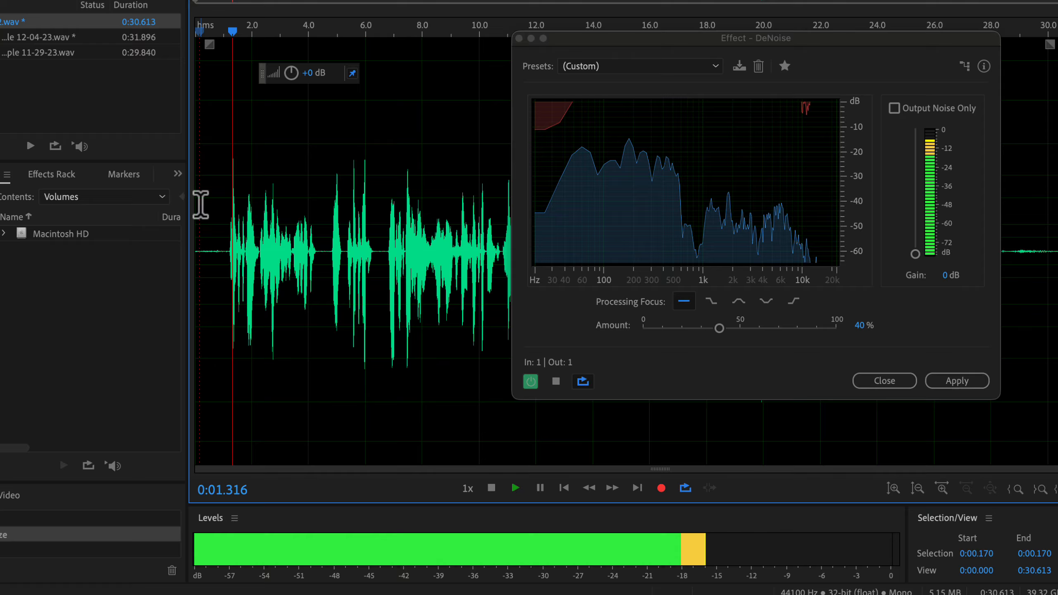
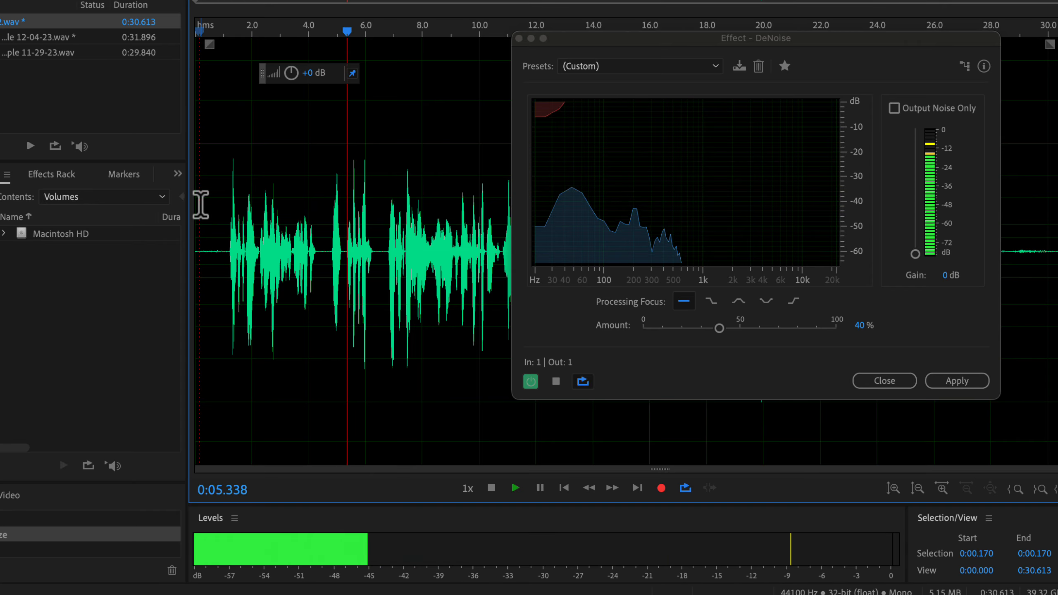
pyautogui.click(530, 382)
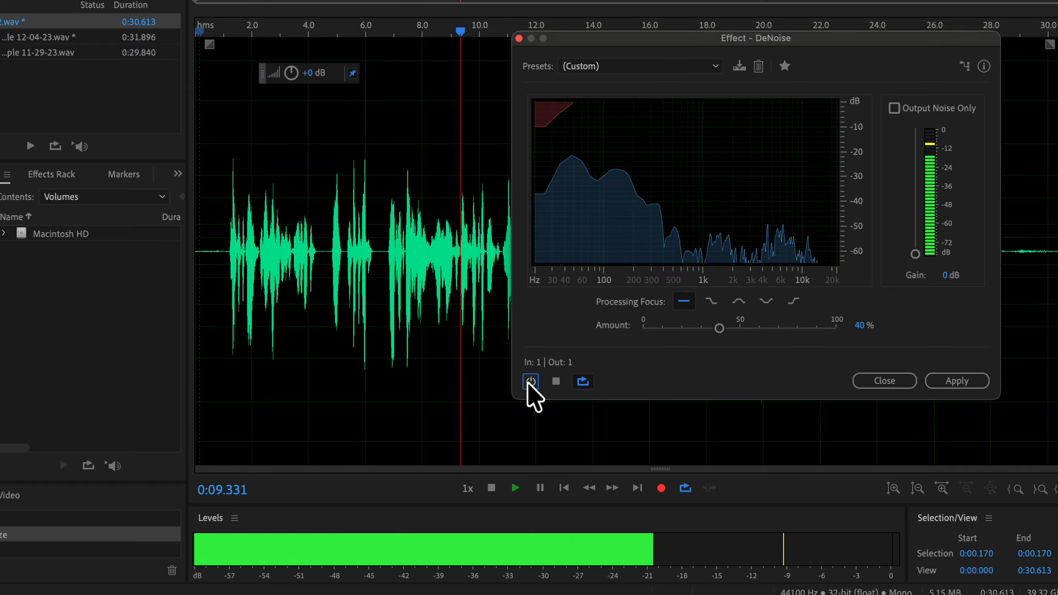
pyautogui.click(530, 382)
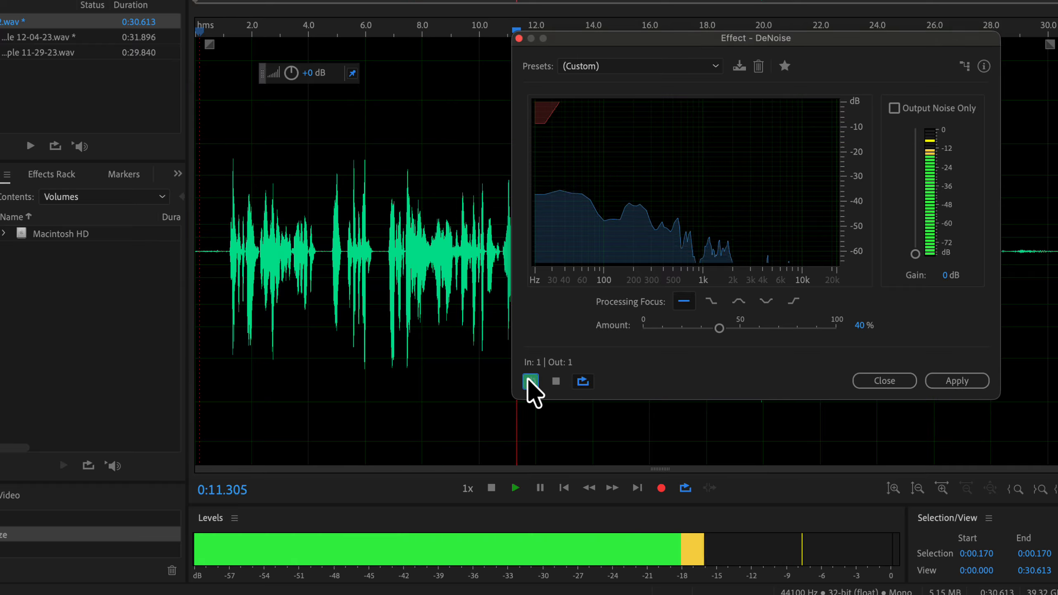
pyautogui.moveTo(760, 39); pyautogui.dragTo(337, 25)
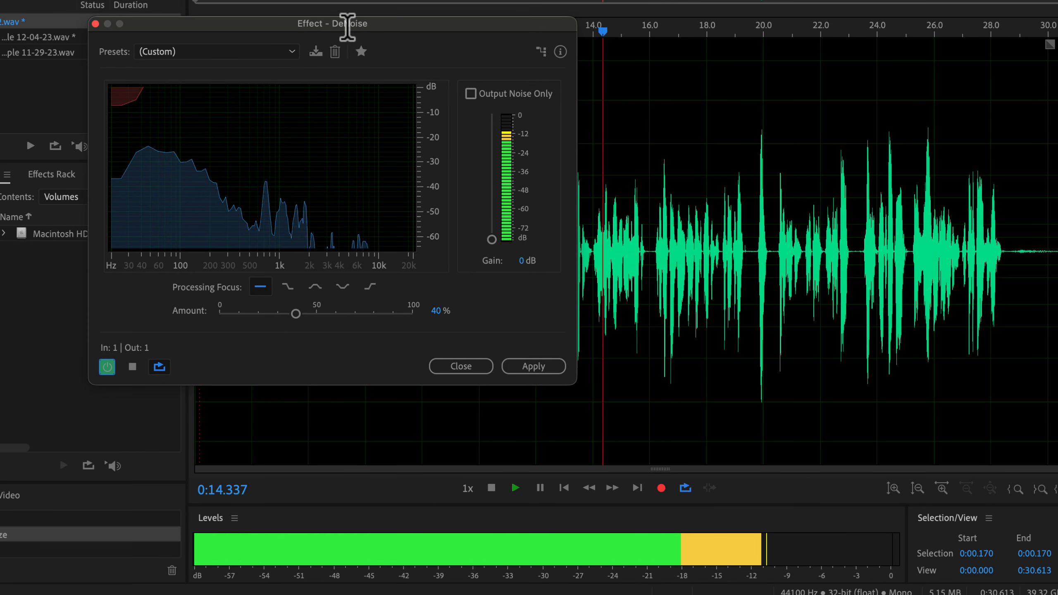
pyautogui.click(107, 367)
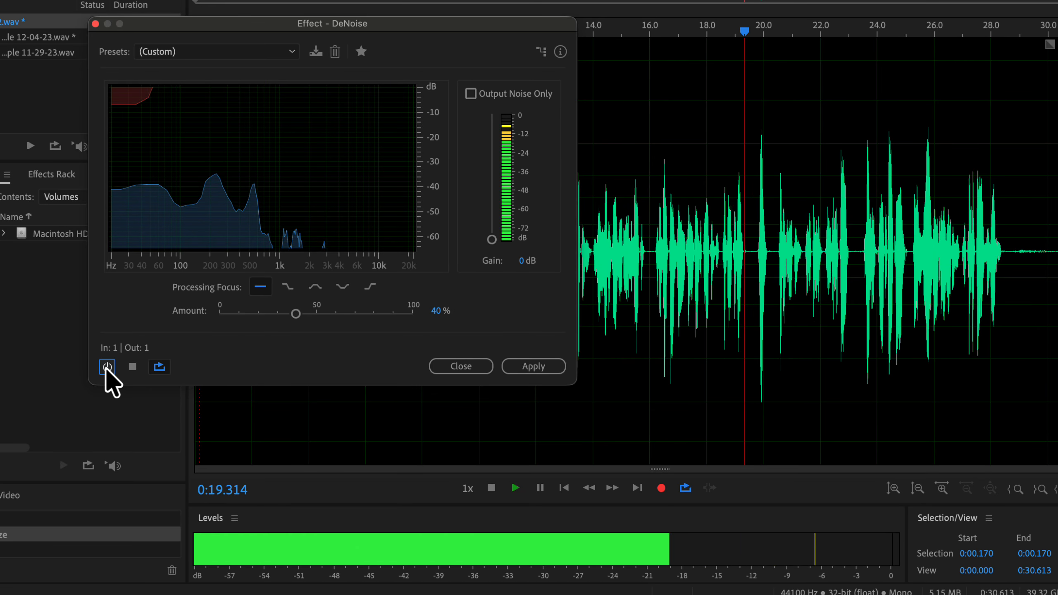
pyautogui.click(107, 367)
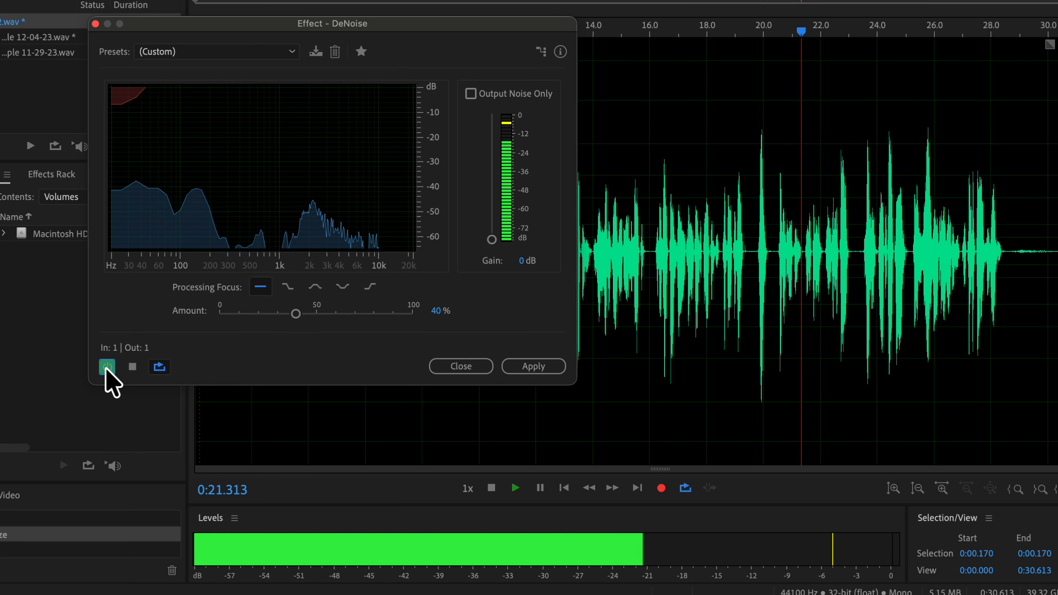
pyautogui.press('space')
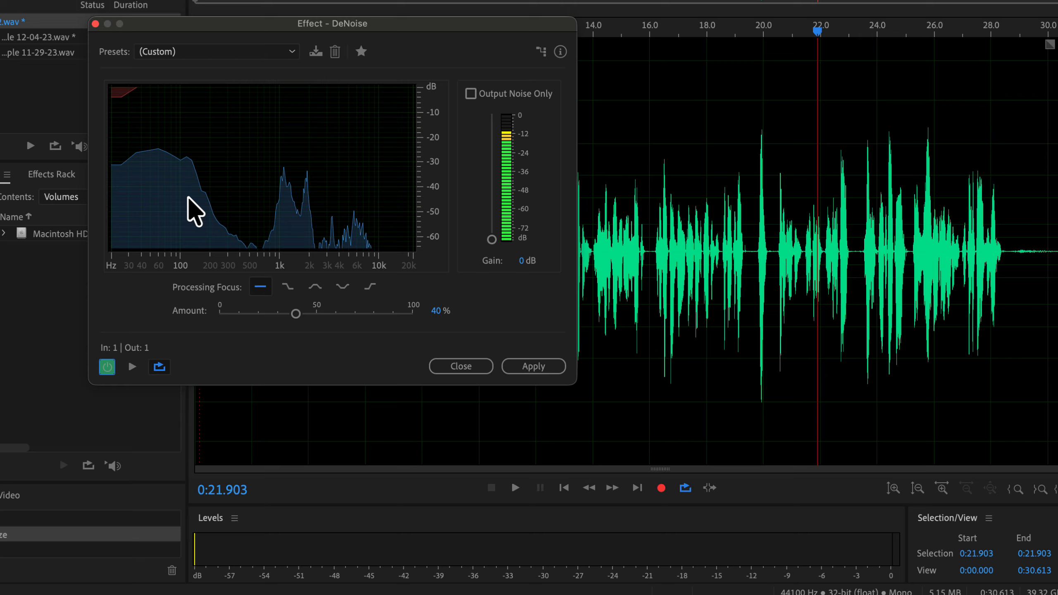
# Select the silence from 0 to about 1.08 s and loop it, comparing the noise with DeNoise bypassed and enabled.
pyautogui.moveTo(429, 24); pyautogui.dragTo(686, 53)
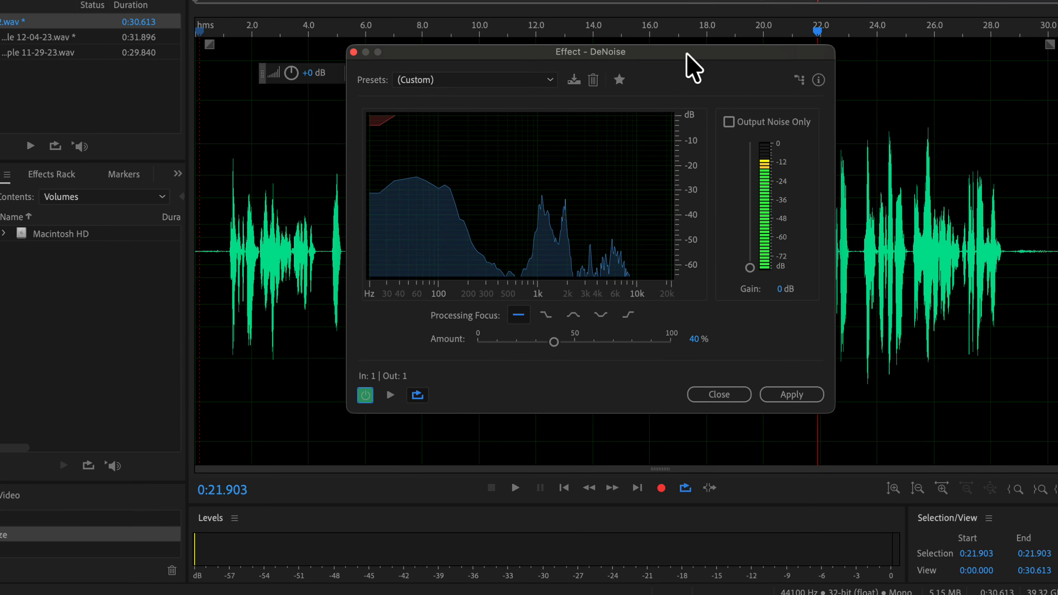
pyautogui.moveTo(226, 236); pyautogui.dragTo(163, 229)
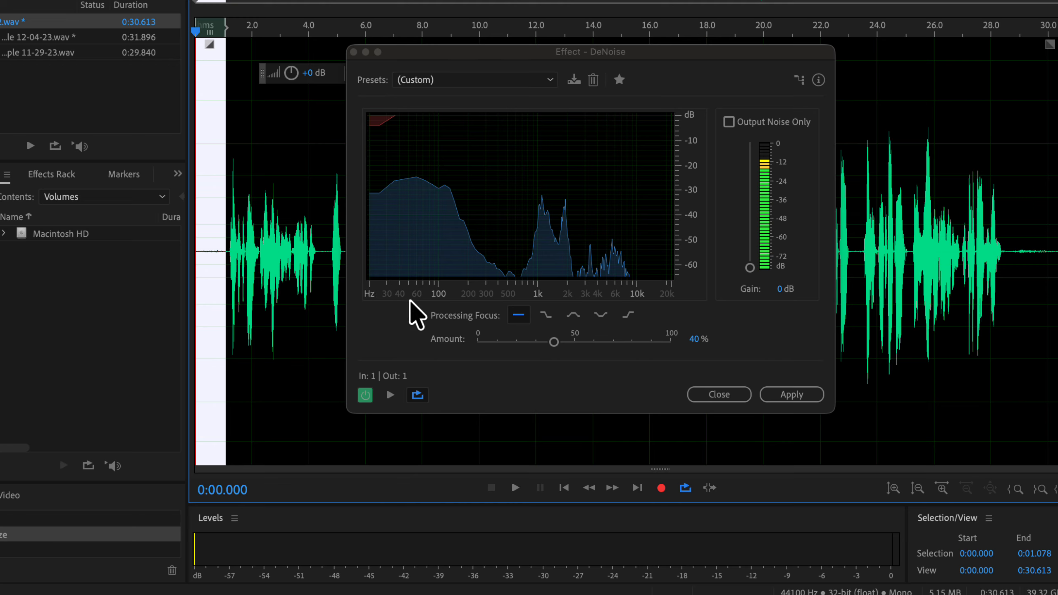
pyautogui.press('space')
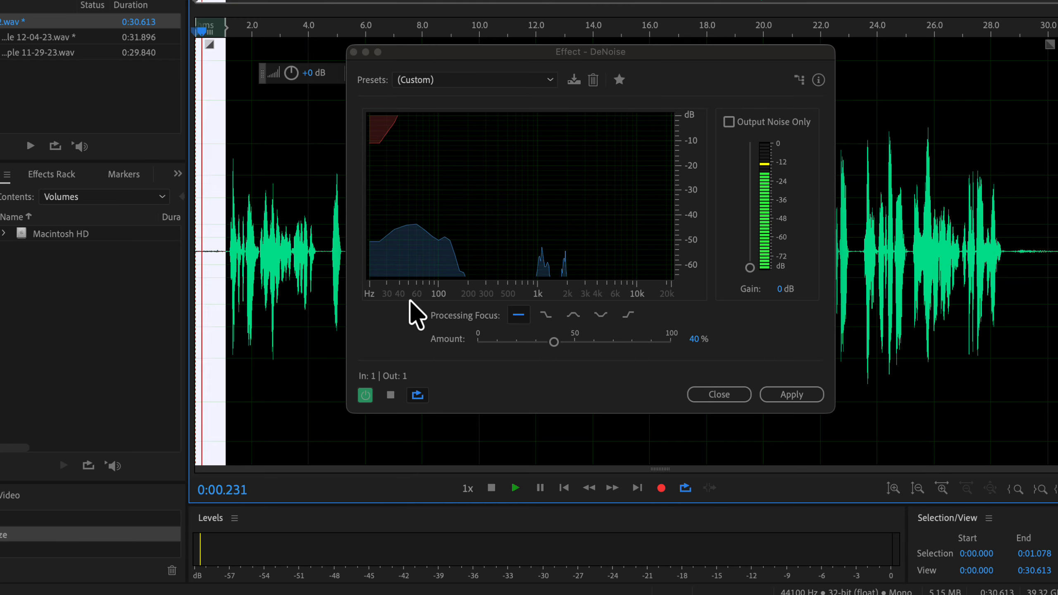
pyautogui.click(366, 395)
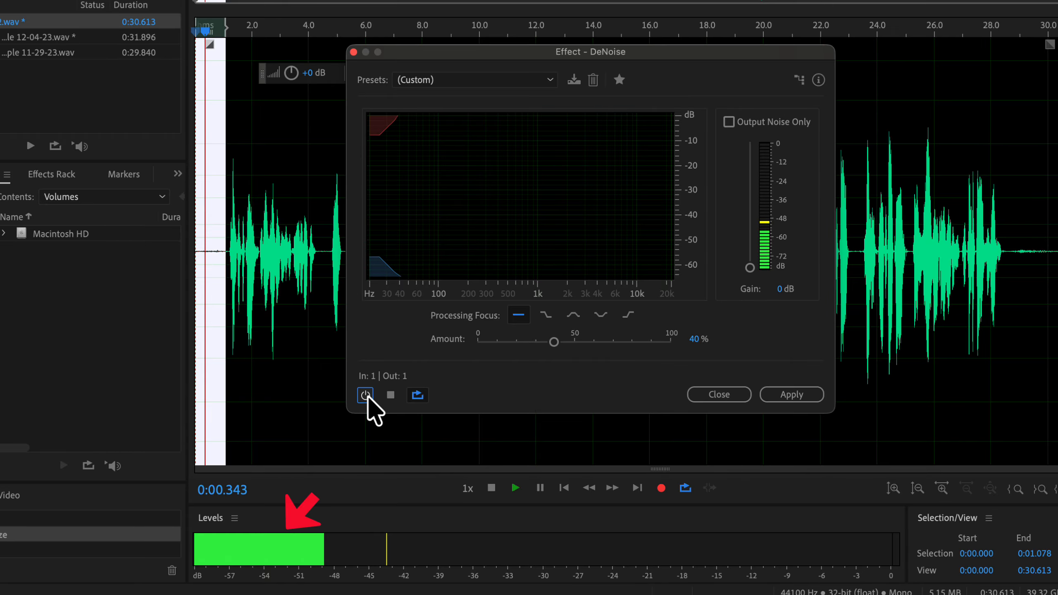
pyautogui.click(366, 395)
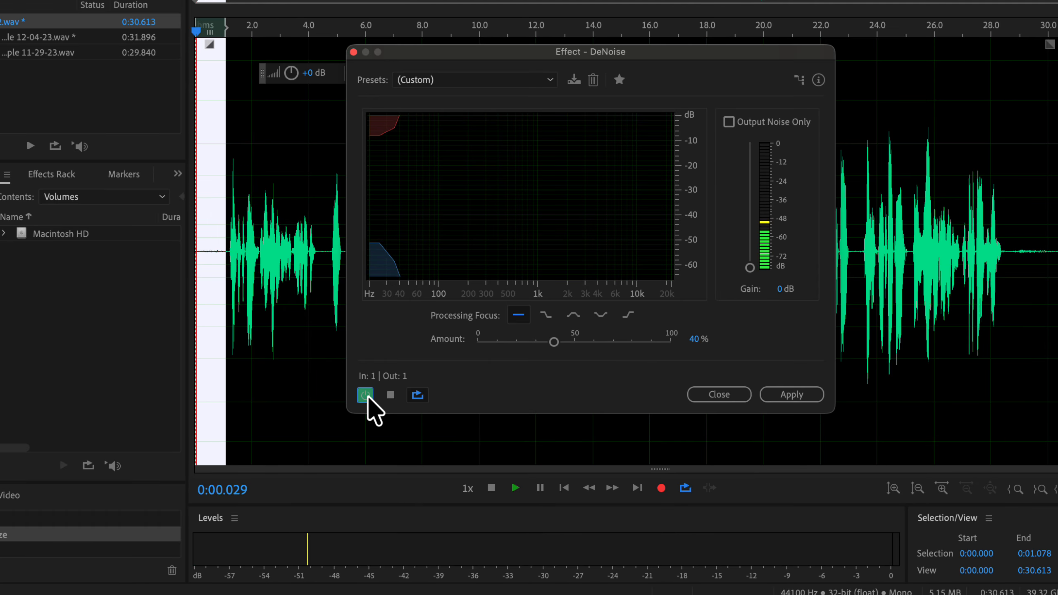
# Lower the DeNoise amount to 30%, stop the preview, and close the effect without applying it.
pyautogui.moveTo(554, 342)
pyautogui.mouseDown()
pyautogui.moveTo(682, 343)
pyautogui.moveTo(468, 351)
pyautogui.moveTo(673, 348)
pyautogui.moveTo(470, 345)
pyautogui.moveTo(538, 343)
pyautogui.mouseUp()
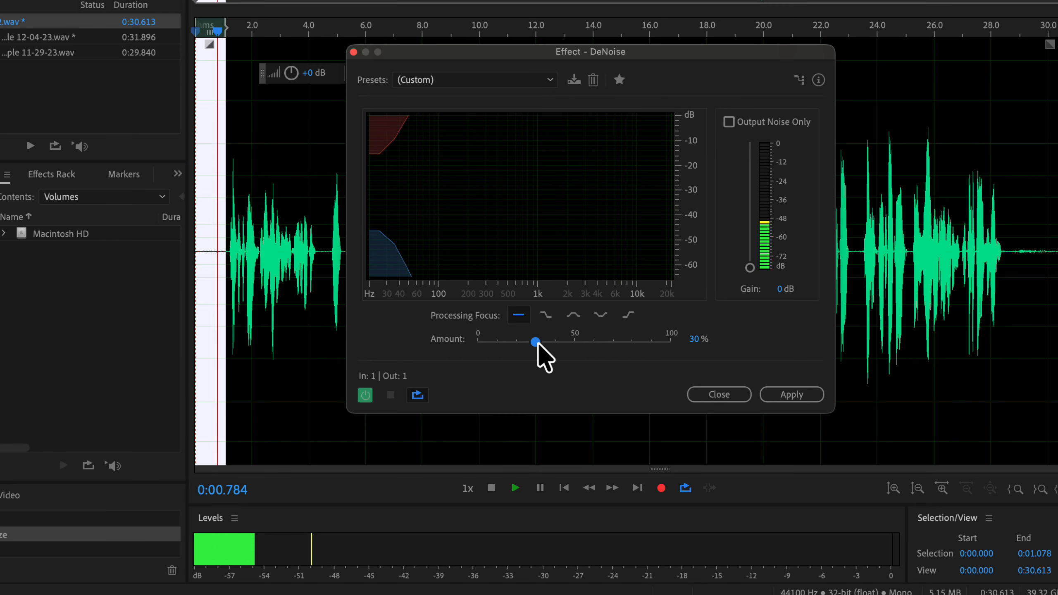
pyautogui.press('space')
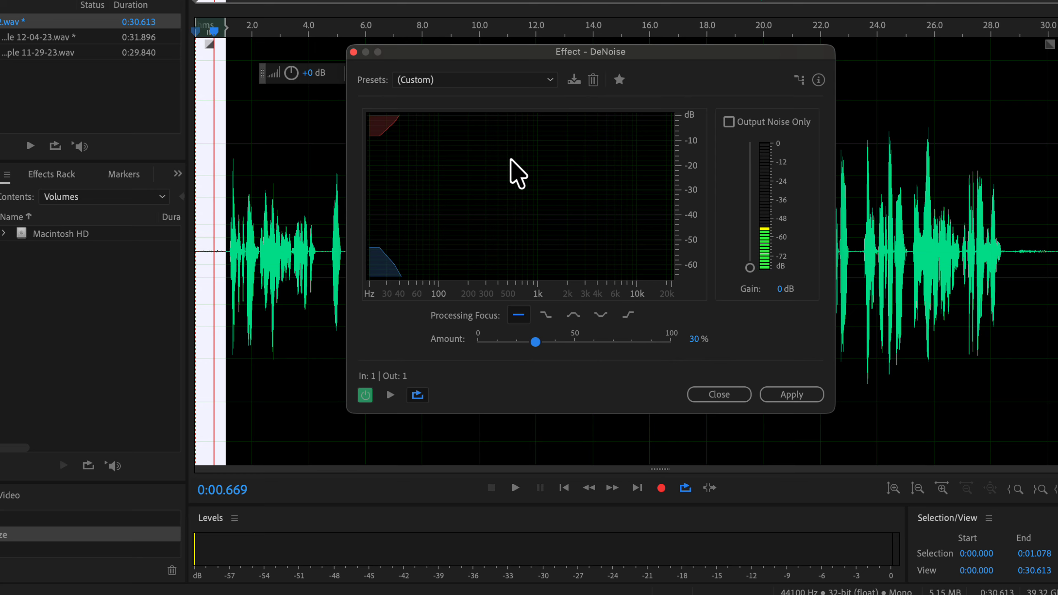
pyautogui.click(711, 395)
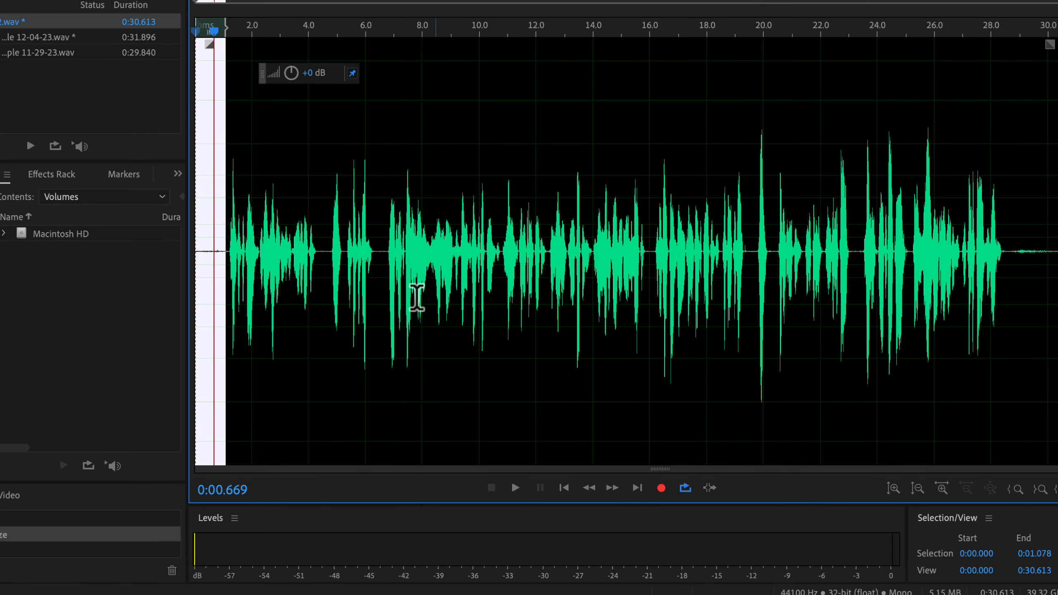
# Switch to the recording Master Editor Sample 11-29-23.wav and open the DeNoise effect for it.
pyautogui.click(38, 53)
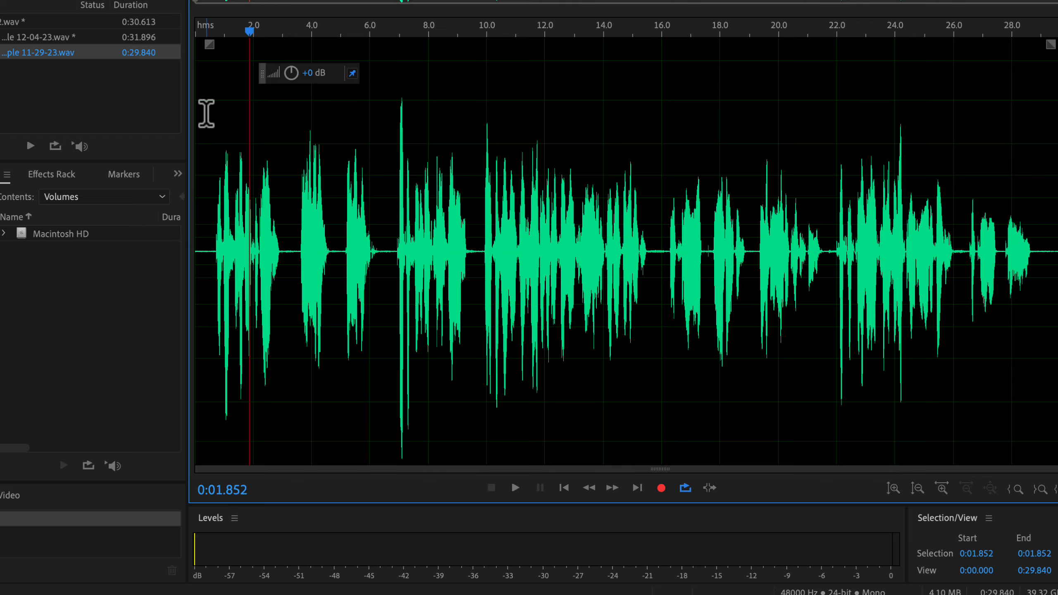
pyautogui.click(206, 110)
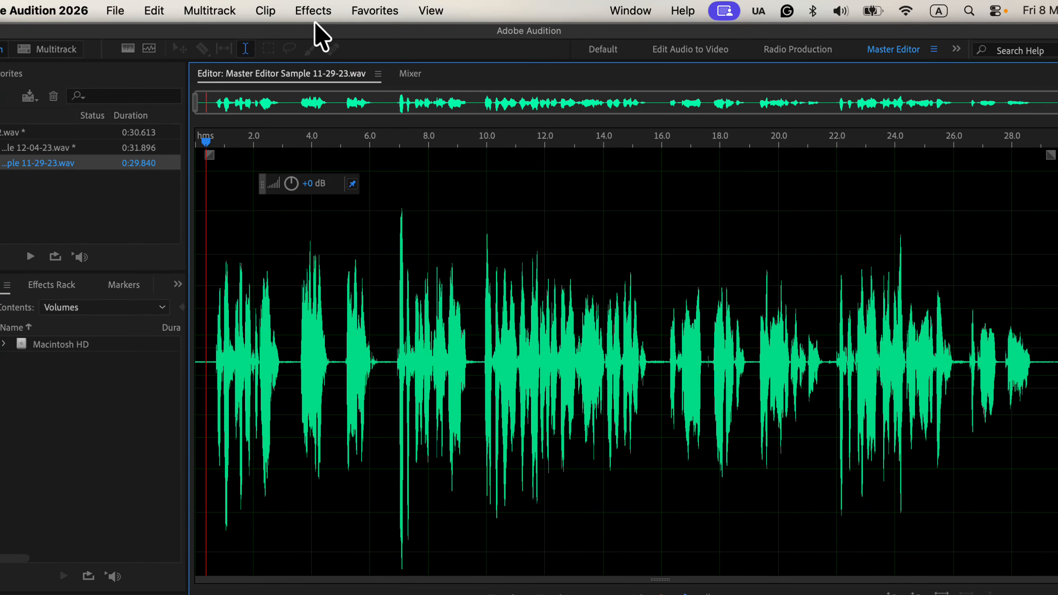
pyautogui.click(314, 21)
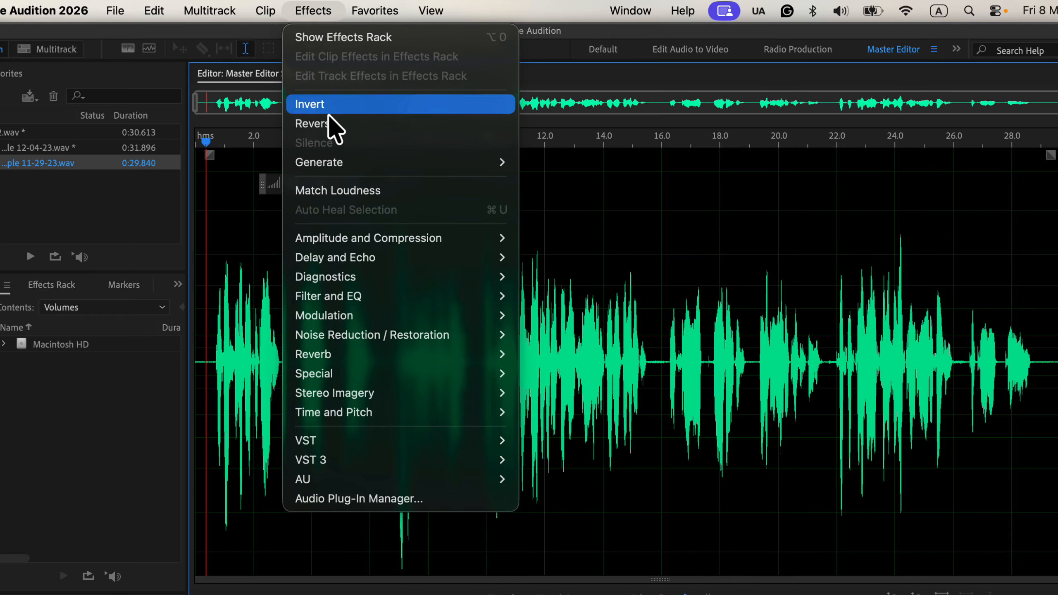
pyautogui.moveTo(385, 337)
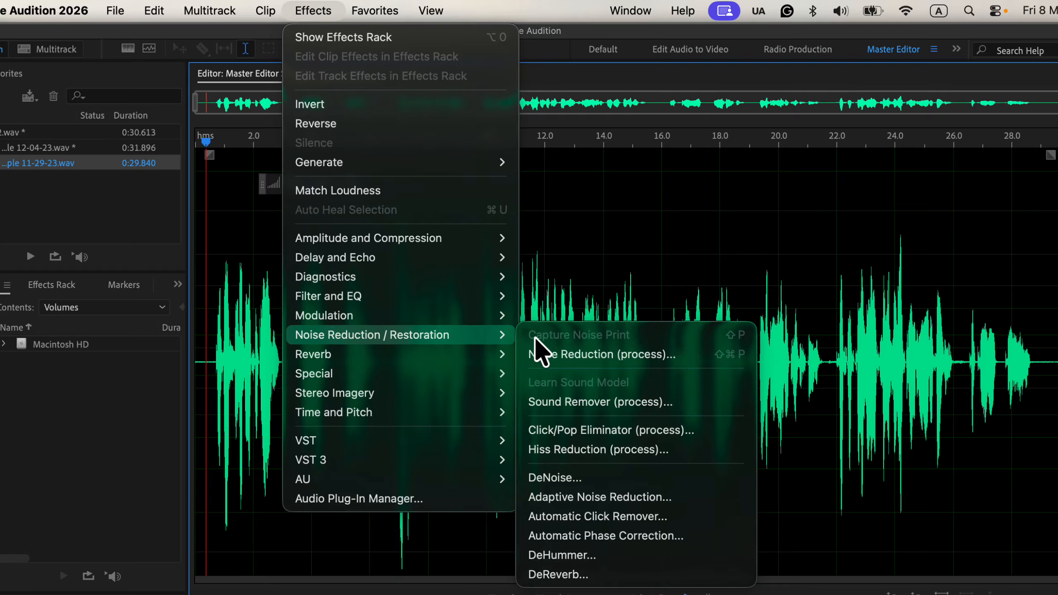
pyautogui.click(598, 480)
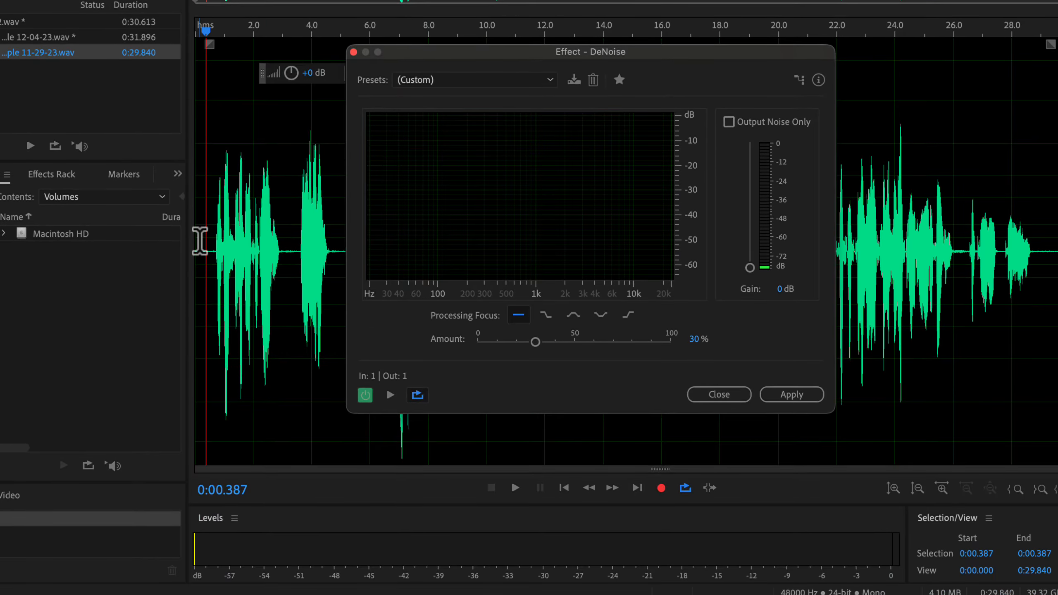
# Preview the recording from about 0.14 s with DeNoise at 30%, comparing it with the effect bypassed, and re-enable the effect.
pyautogui.click(199, 241)
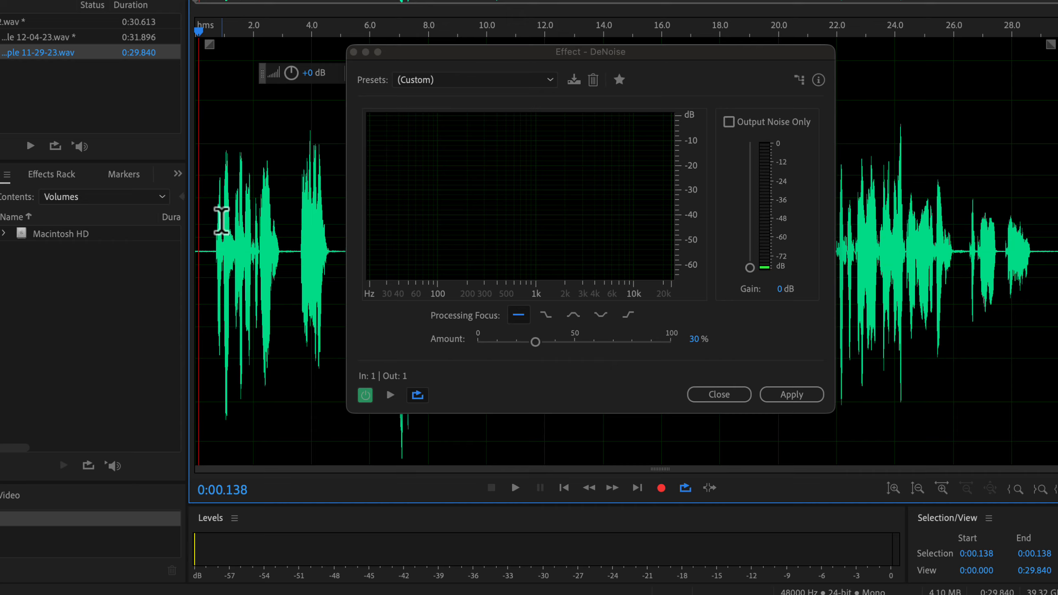
pyautogui.press('space')
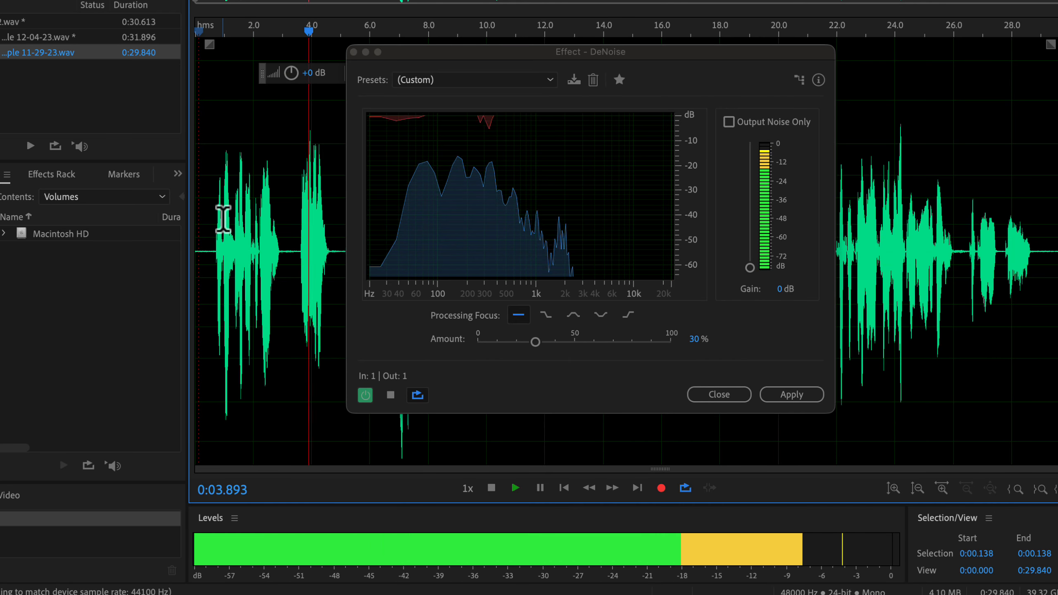
pyautogui.click(366, 397)
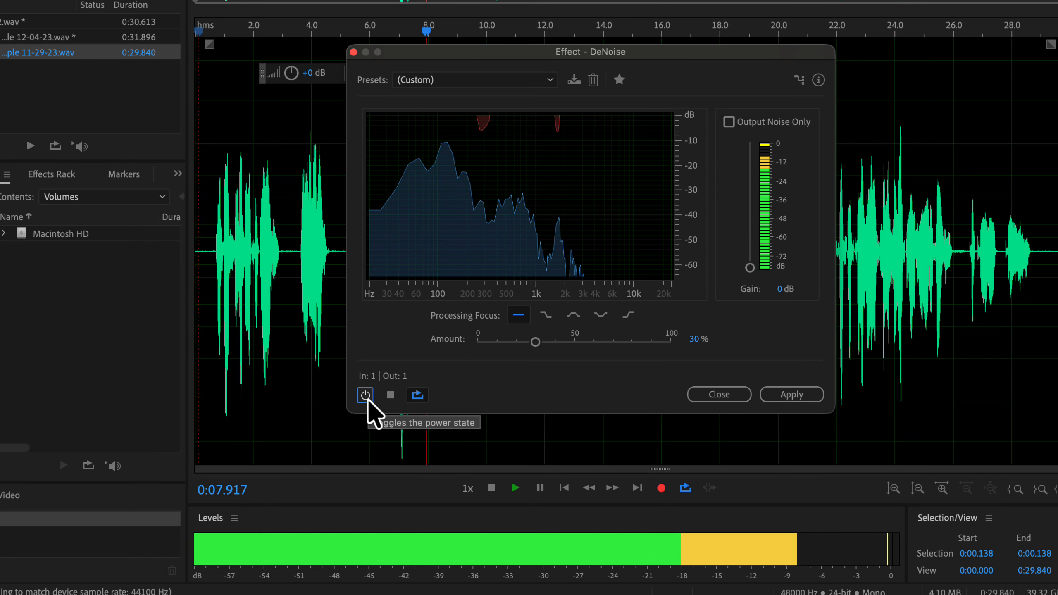
pyautogui.click(200, 247)
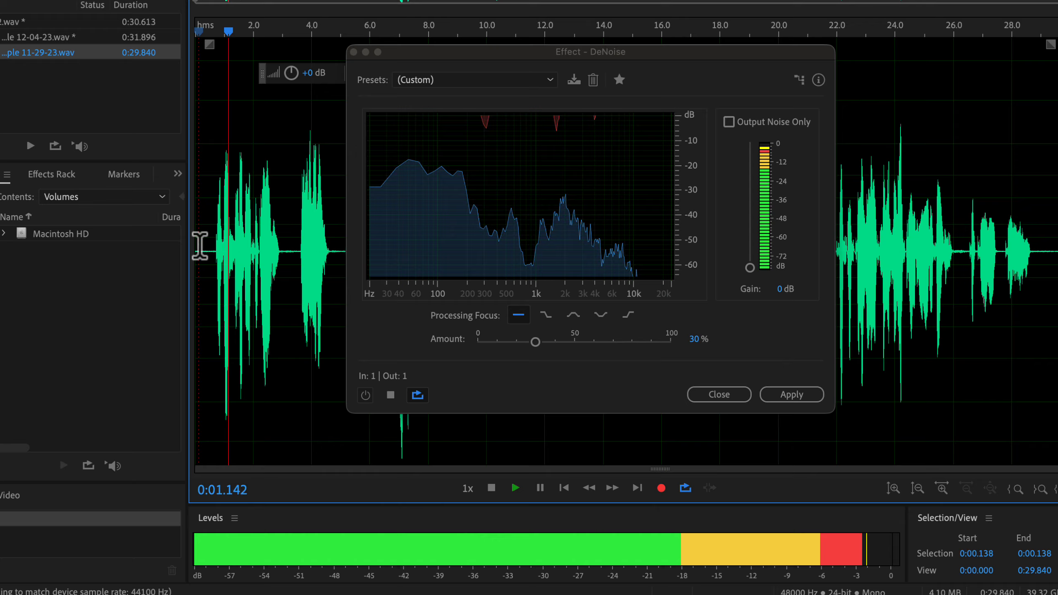
pyautogui.press('space')
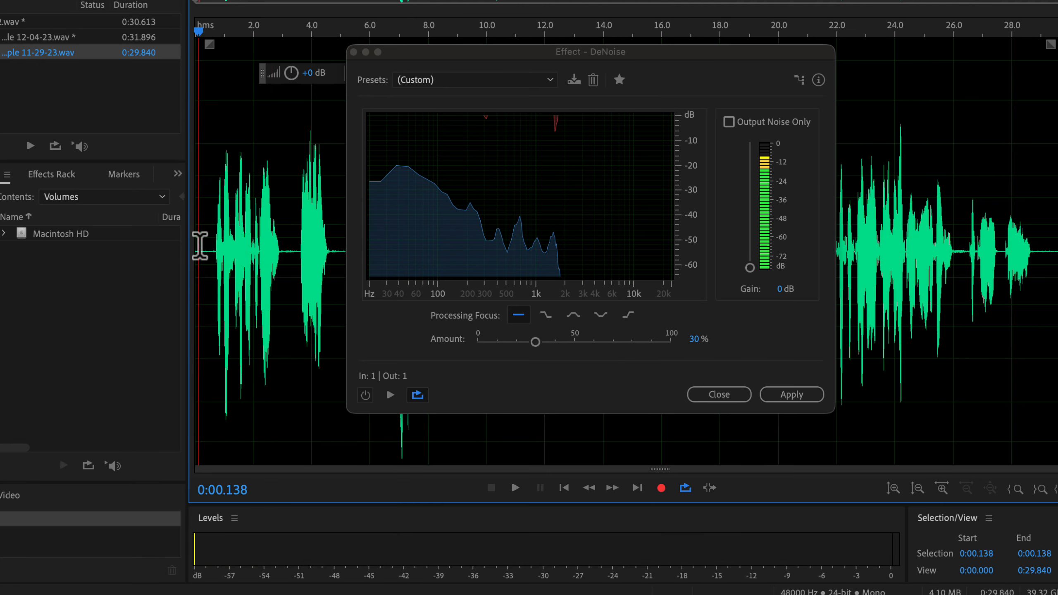
pyautogui.click(365, 395)
# Play the recording again while trying a DeNoise amount of 100%, lower it to 39%, and stop playback.
pyautogui.press('space')
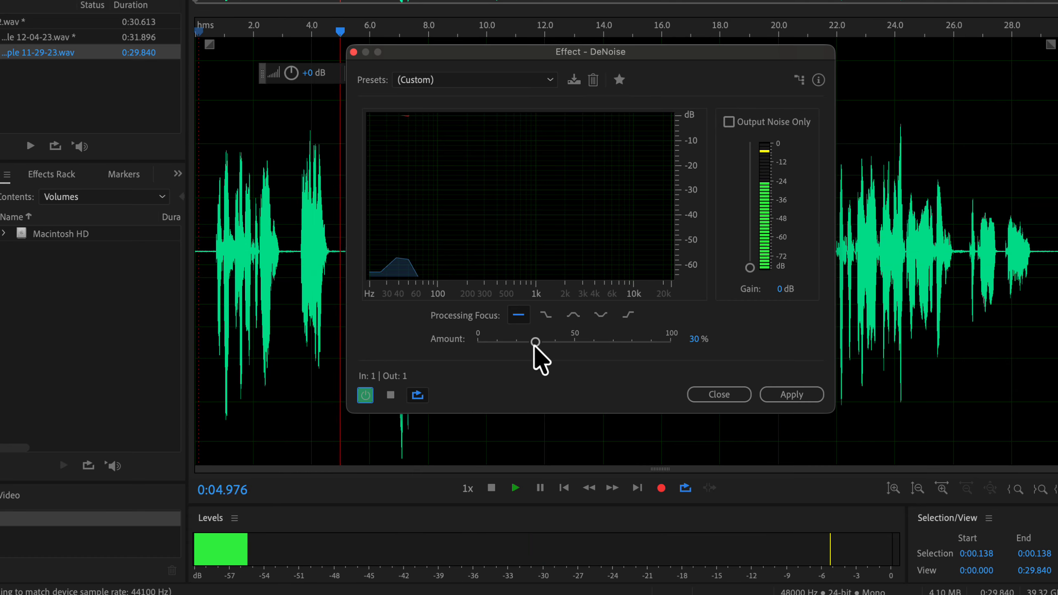
pyautogui.moveTo(536, 343); pyautogui.dragTo(692, 345)
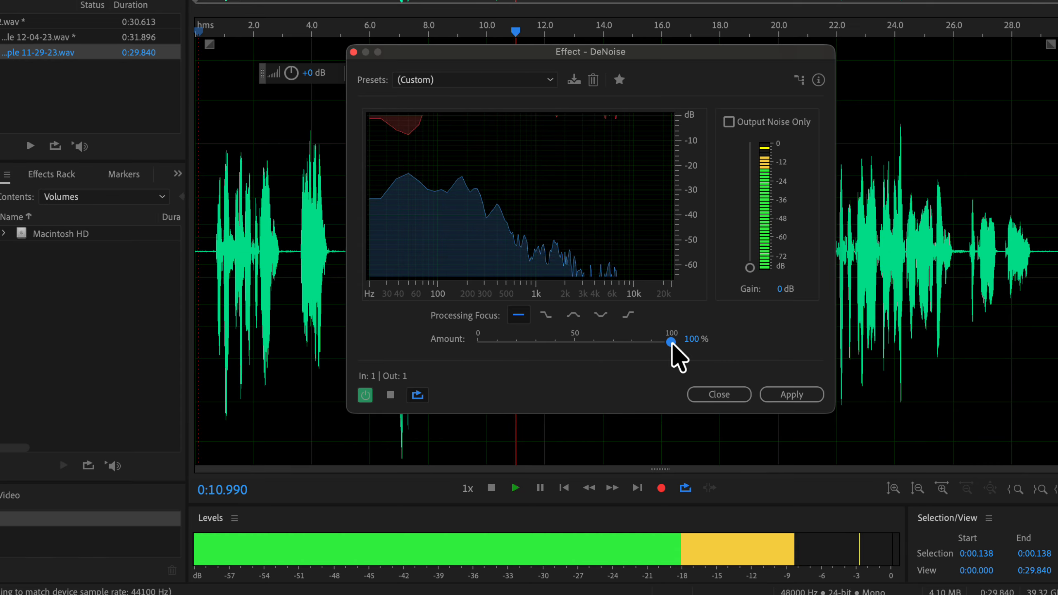
pyautogui.moveTo(671, 342); pyautogui.dragTo(552, 343)
pyautogui.press('space')
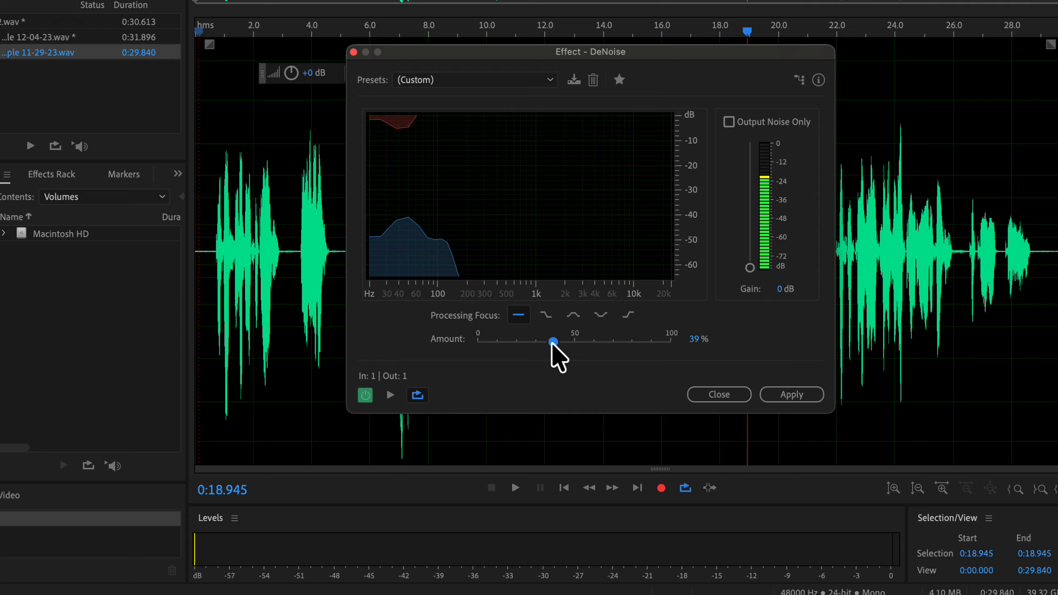
# Select the opening silence from 0 to about 0.58 s and loop it with DeNoise enabled to check the noise.
pyautogui.moveTo(212, 250); pyautogui.dragTo(175, 251)
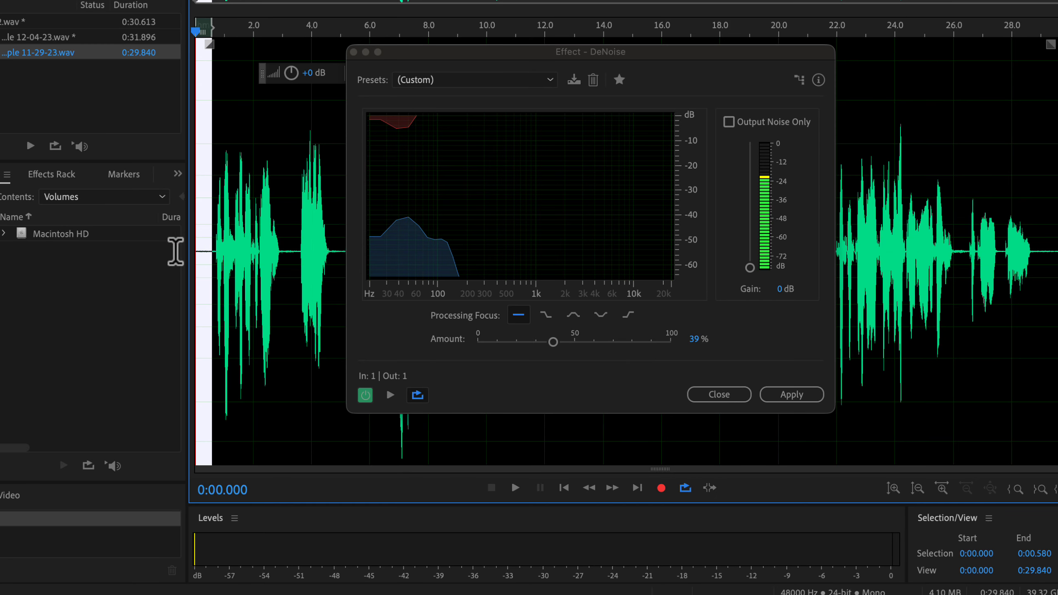
pyautogui.press('space')
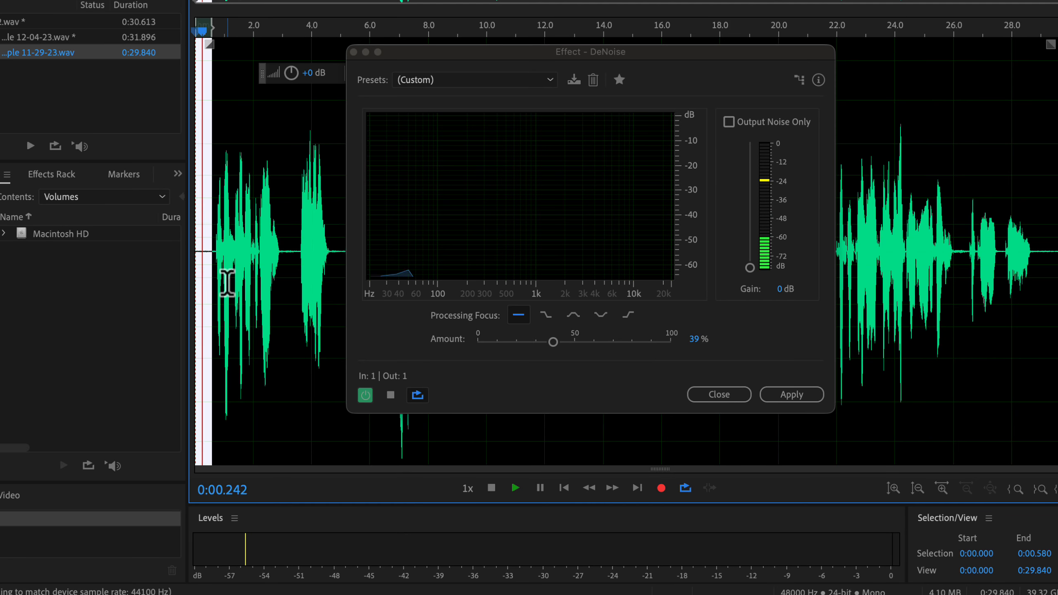
pyautogui.press('space')
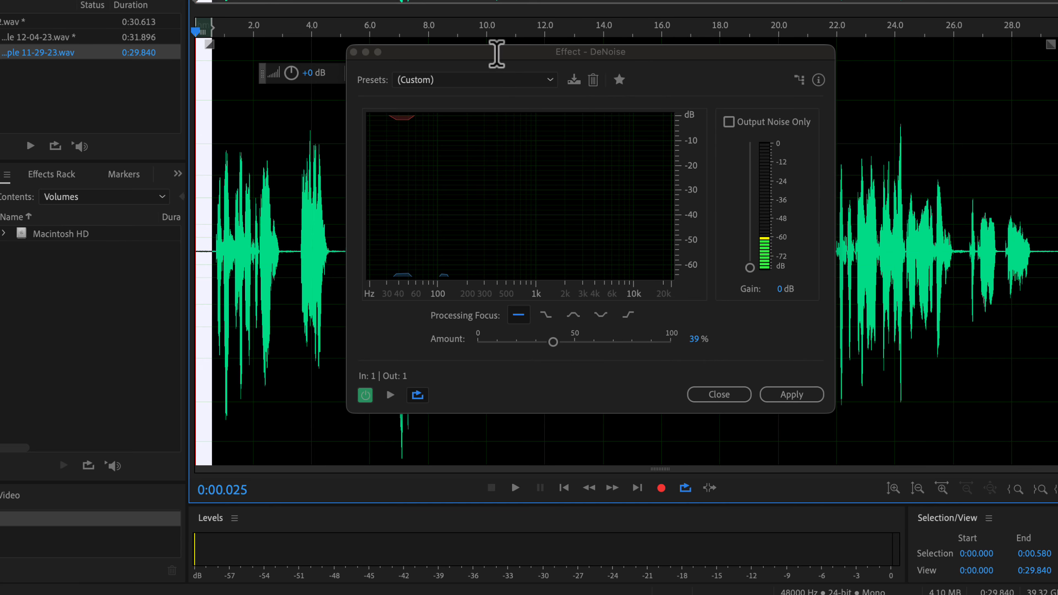
# Select the ending silence from about 28.68 s to 29.84 s and loop it, comparing the noise with DeNoise bypassed and enabled.
pyautogui.moveTo(497, 53); pyautogui.dragTo(608, 69)
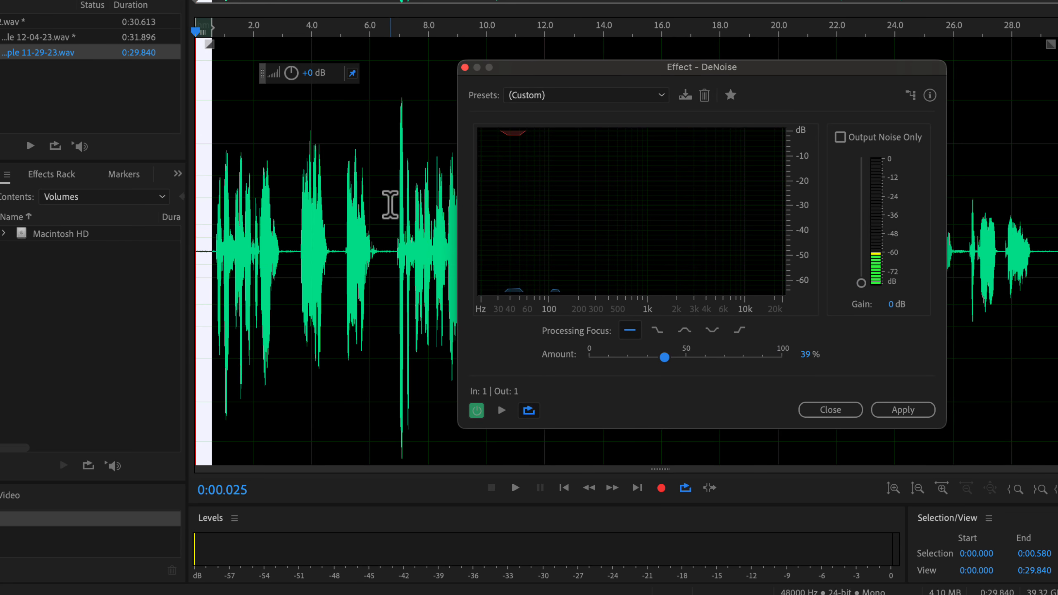
pyautogui.click(390, 205)
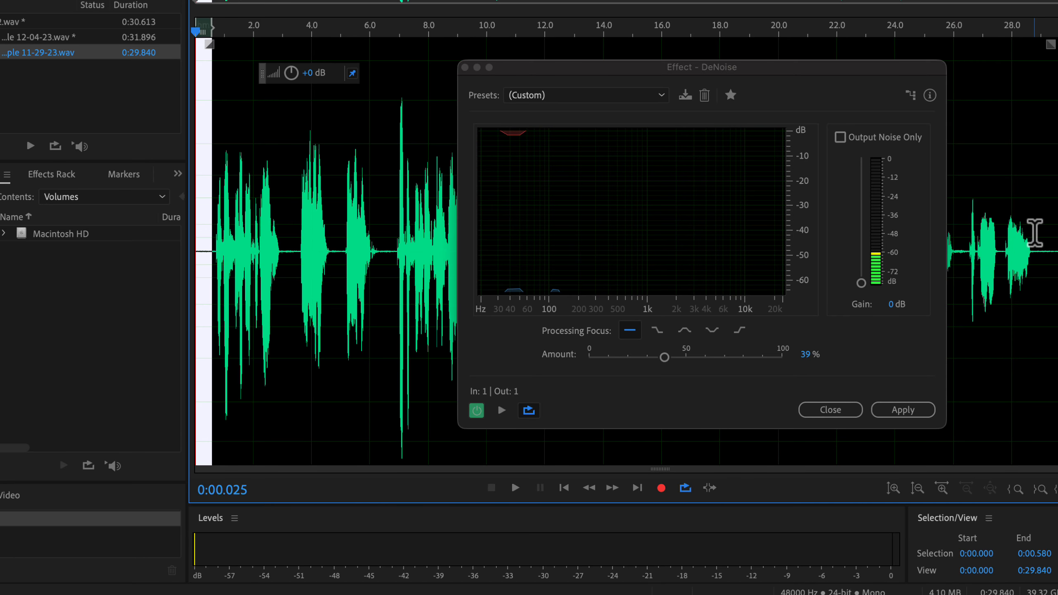
pyautogui.moveTo(1033, 232); pyautogui.dragTo(1057, 232)
pyautogui.press('space')
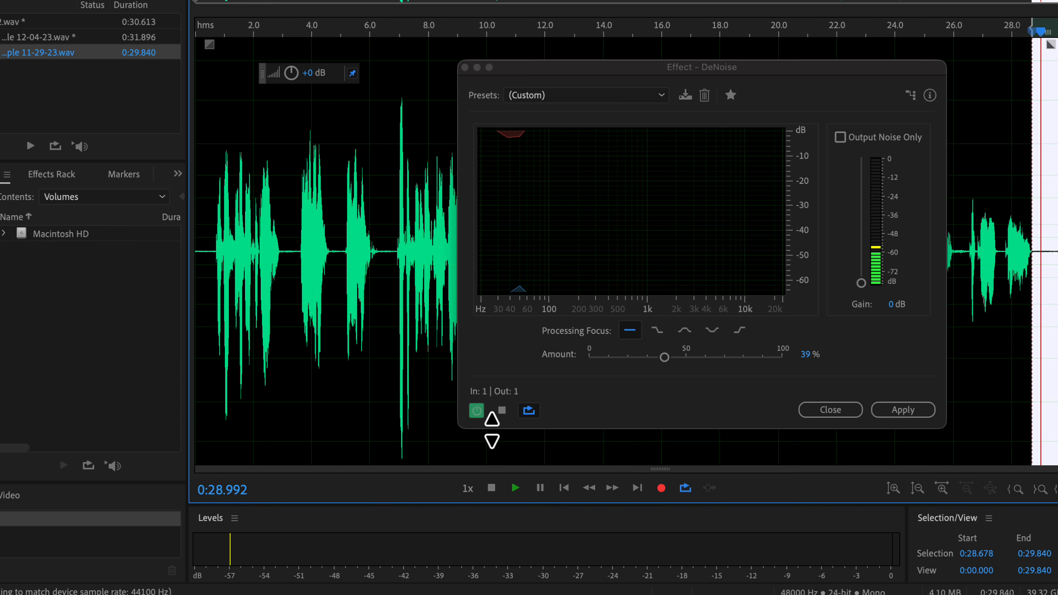
pyautogui.click(476, 411)
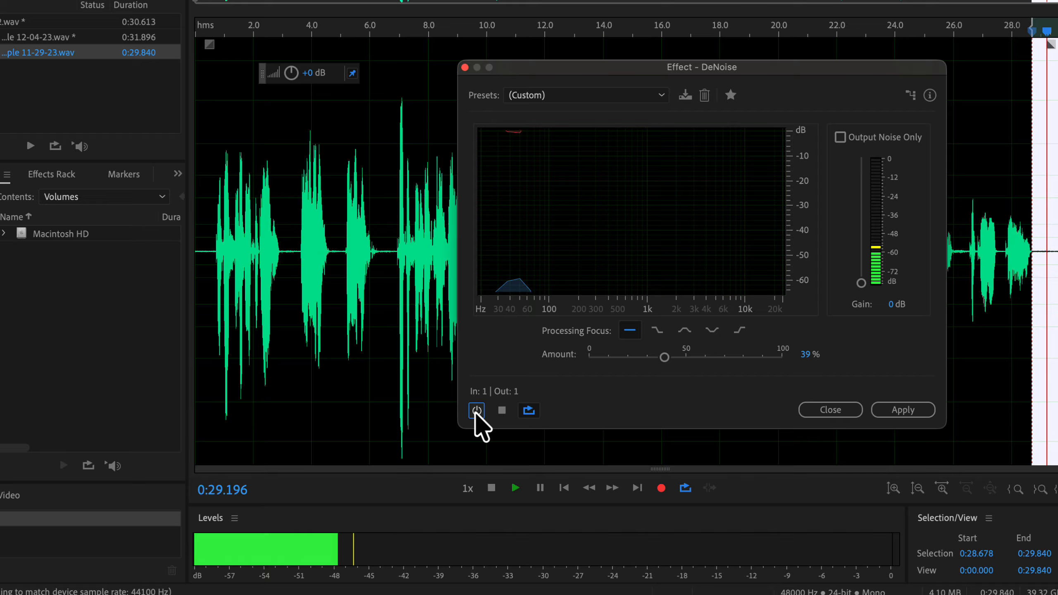
pyautogui.click(477, 411)
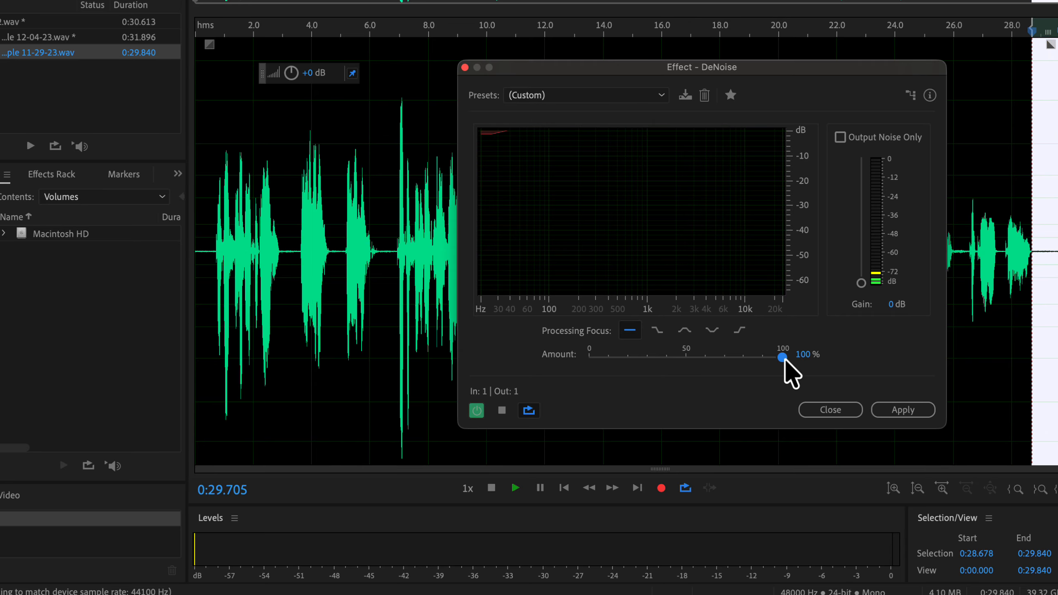
# Try DeNoise amounts of 0% and 34% on the looping end silence, check the bypass, and stop playback.
pyautogui.moveTo(783, 357); pyautogui.dragTo(580, 366)
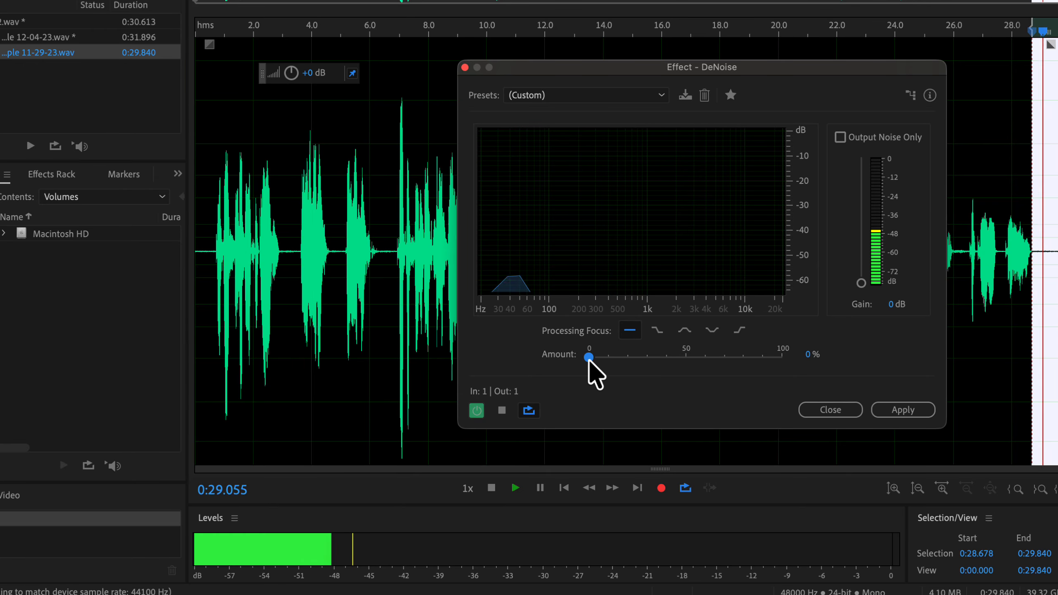
pyautogui.moveTo(589, 358); pyautogui.dragTo(655, 361)
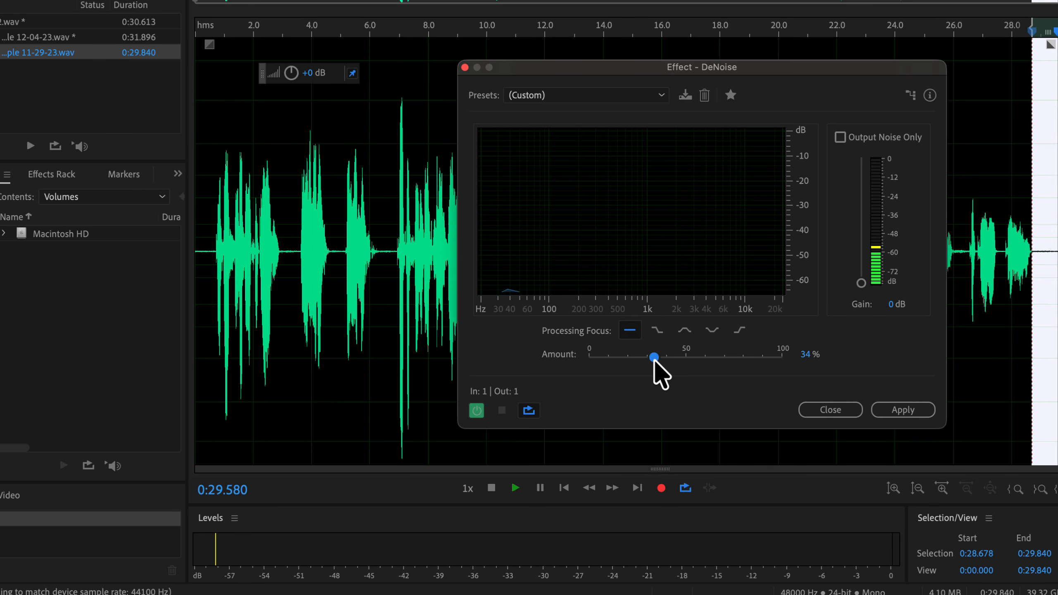
pyautogui.click(477, 411)
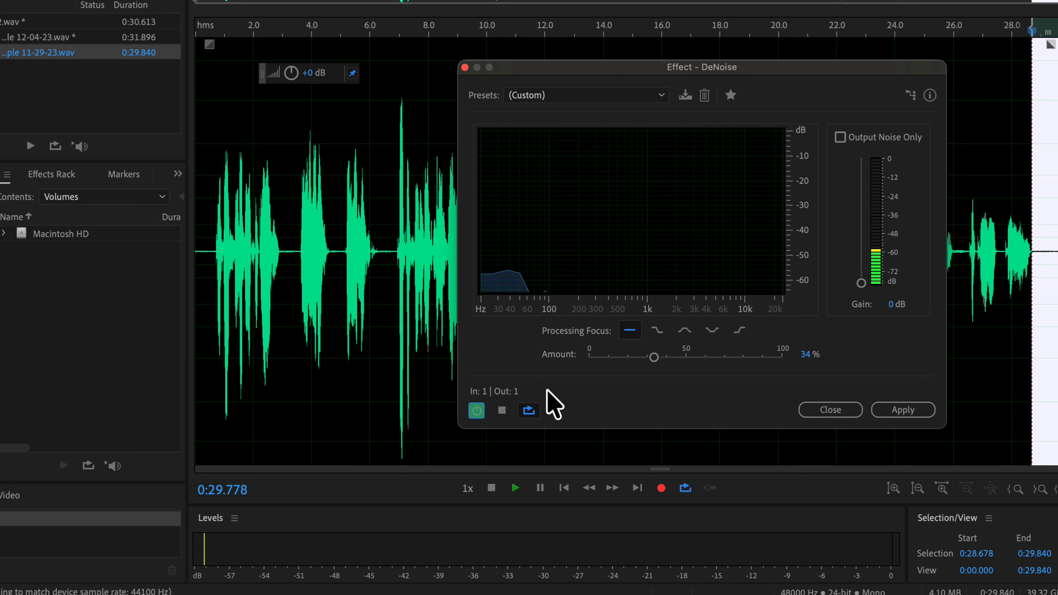
pyautogui.press('space')
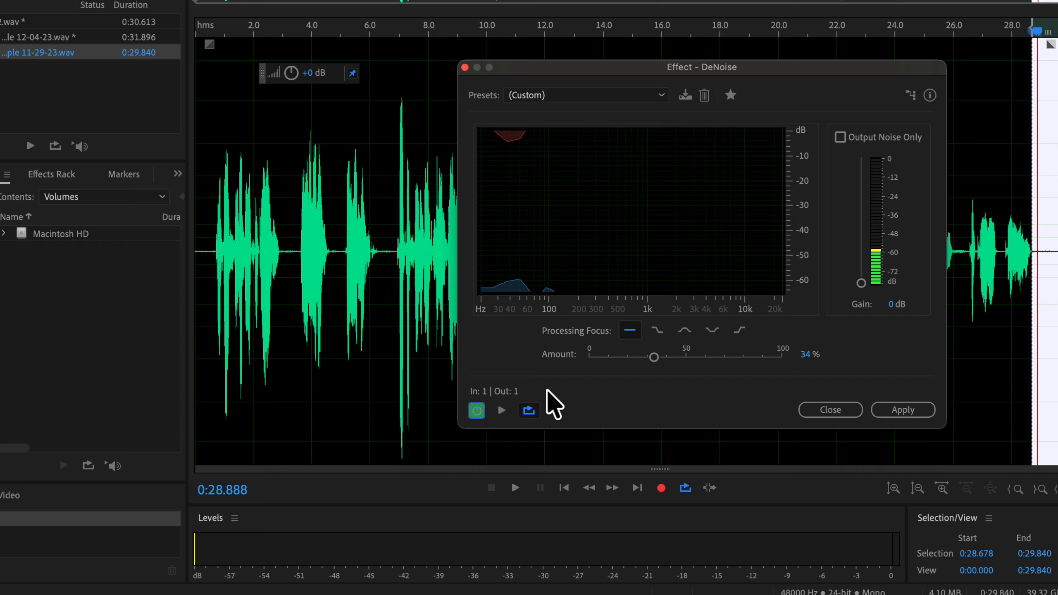
# Clear the silence selection, raise the DeNoise amount slightly above 34%, apply the effect to the whole recording, and deselect it.
pyautogui.click(340, 319)
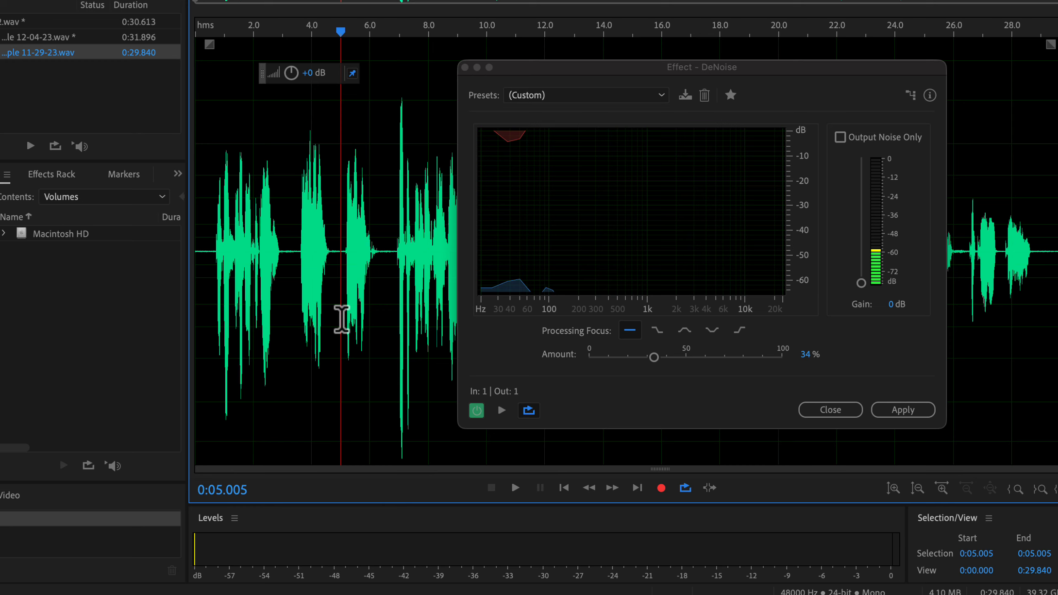
pyautogui.click(654, 357)
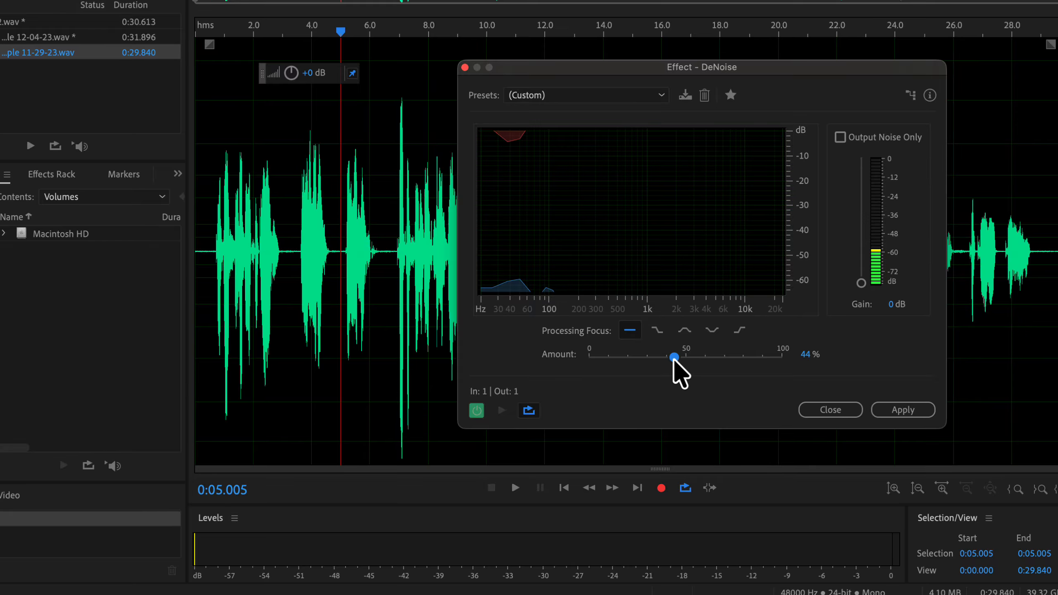
pyautogui.moveTo(673, 359); pyautogui.dragTo(661, 359)
pyautogui.click(904, 410)
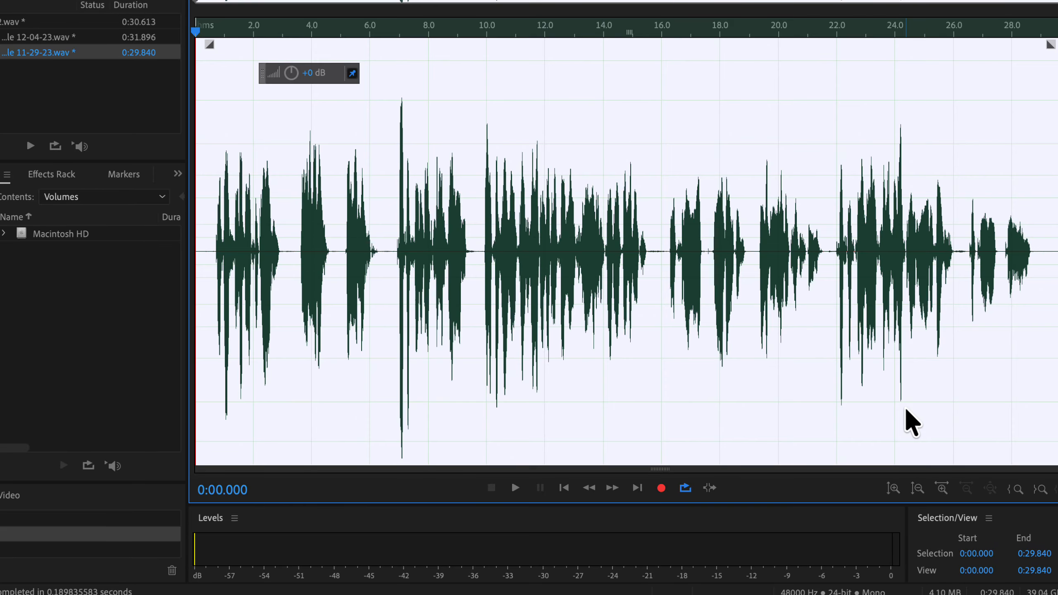
pyautogui.click(906, 410)
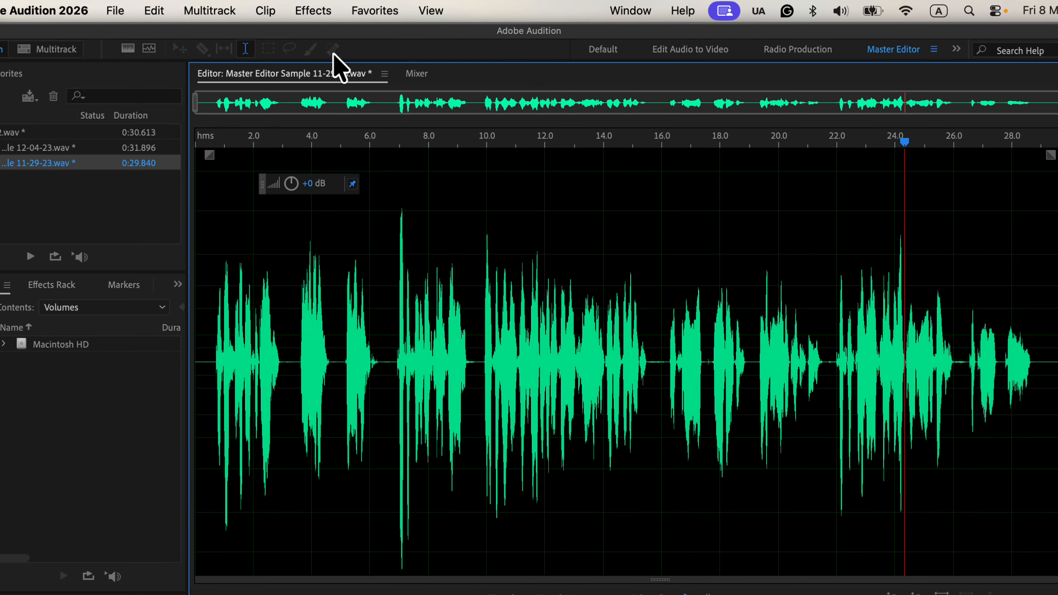
# Open Adaptive Noise Reduction for the recording and try the Light Noise Reduction, Heavy Noise Reduction and DeReverb Single Source presets in turn.
pyautogui.click(322, 11)
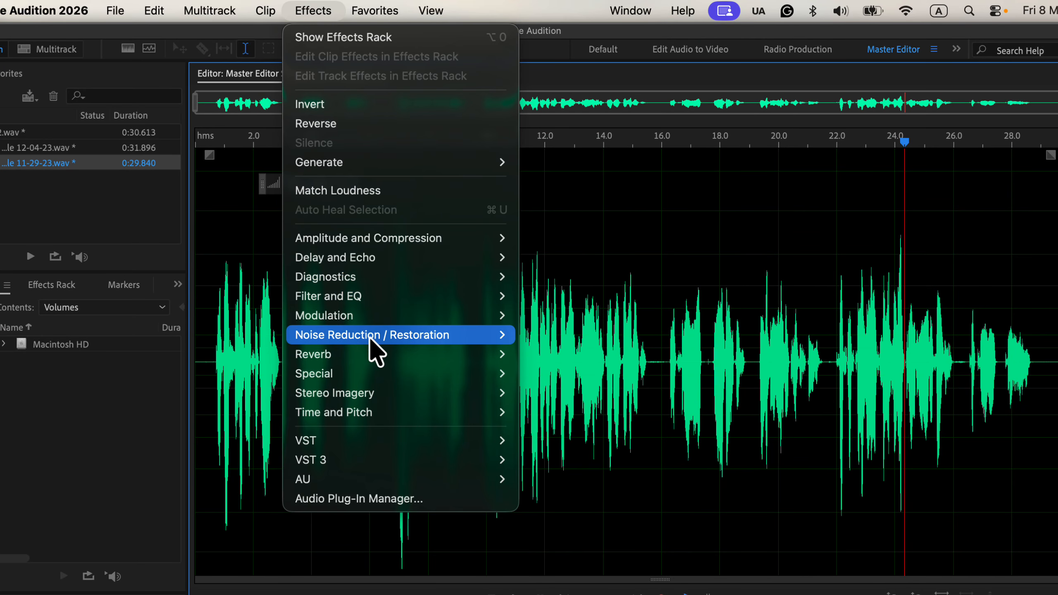
pyautogui.moveTo(385, 336)
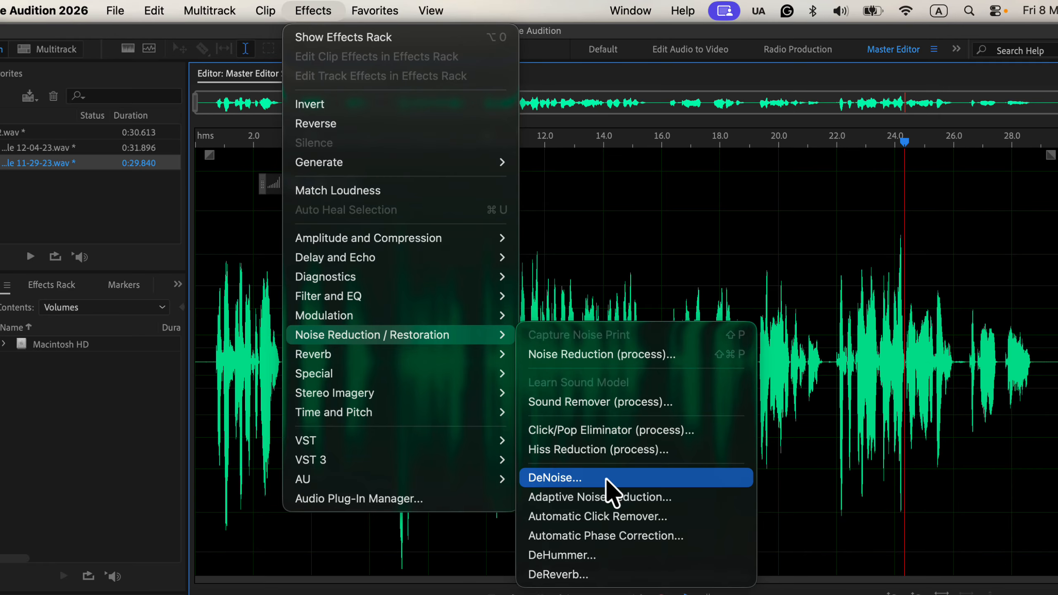
pyautogui.click(716, 498)
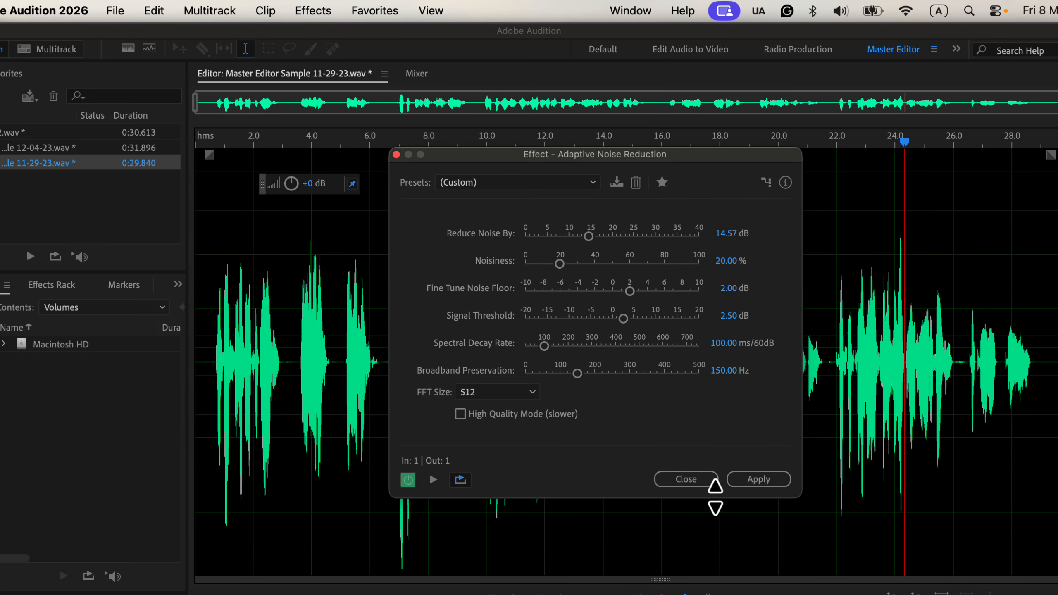
pyautogui.click(538, 187)
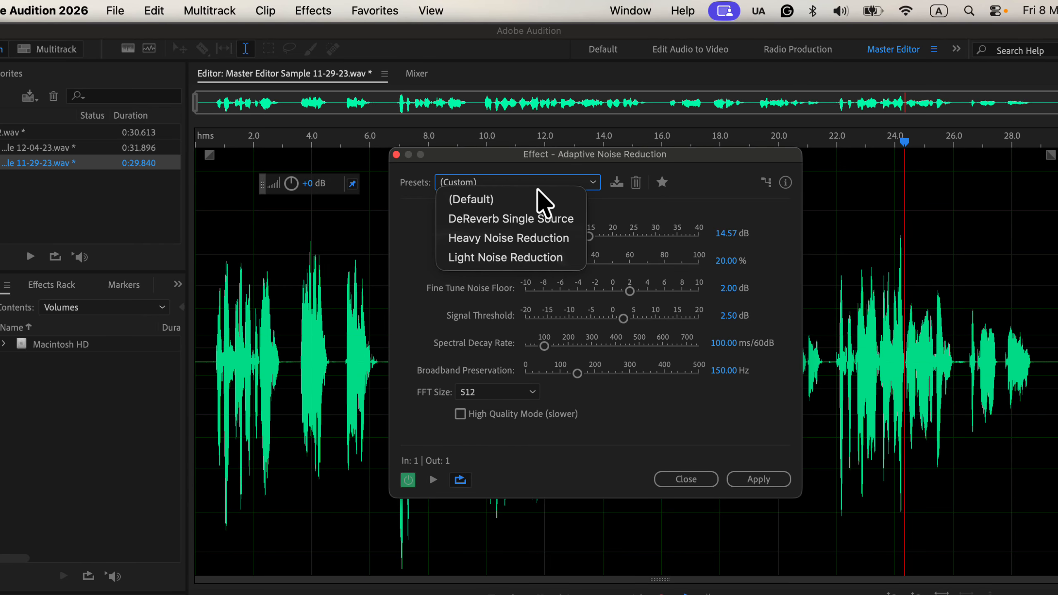
pyautogui.click(527, 258)
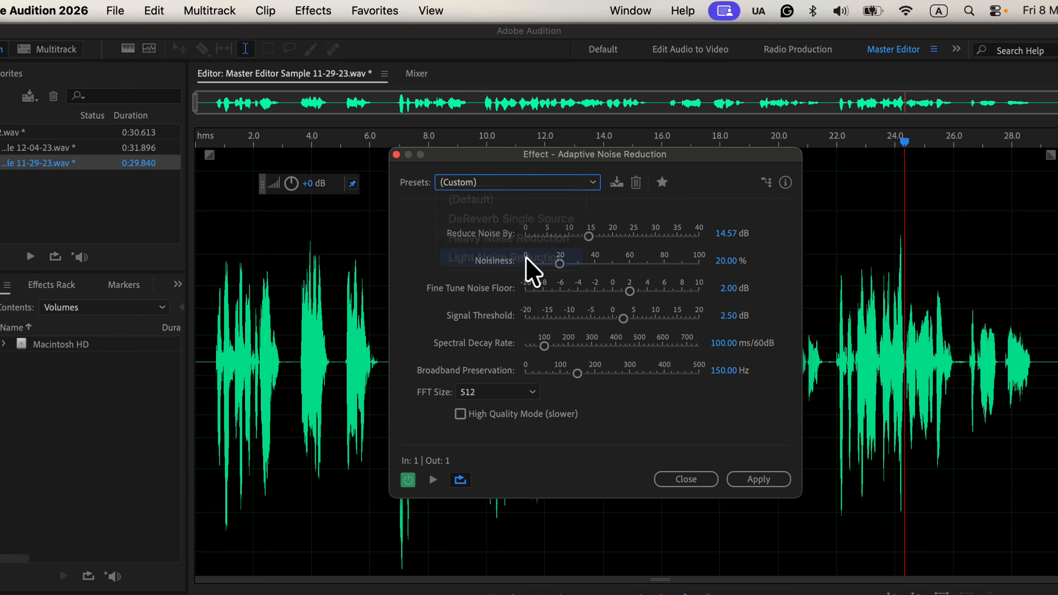
pyautogui.click(519, 184)
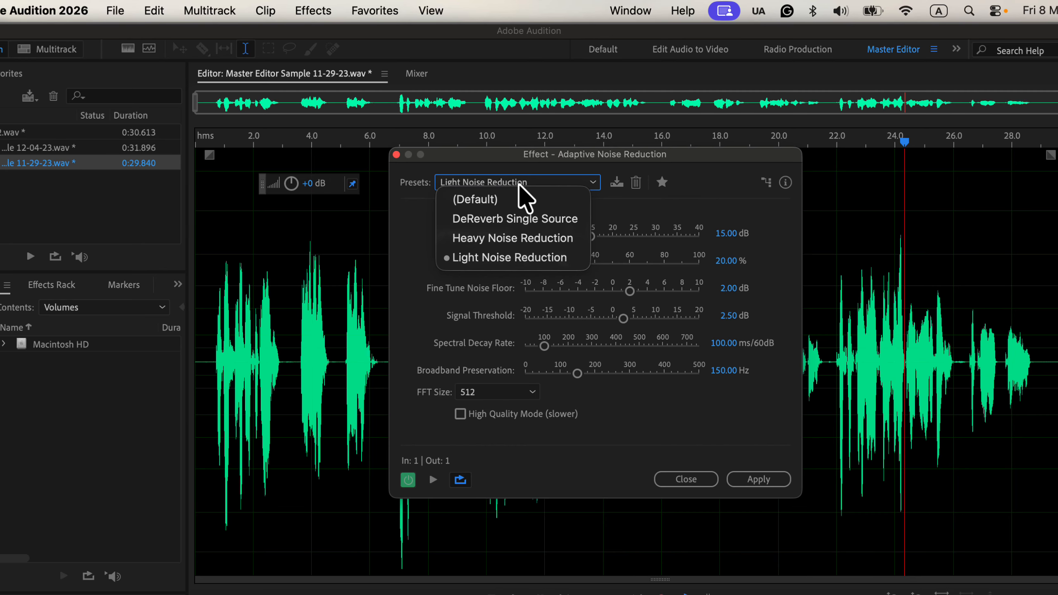
pyautogui.click(514, 239)
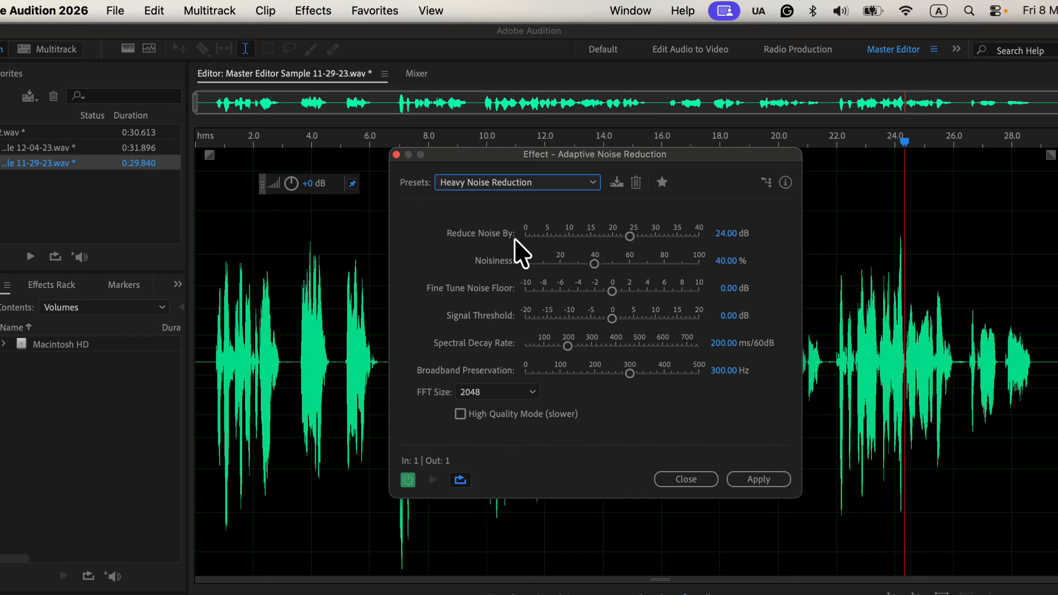
pyautogui.click(512, 184)
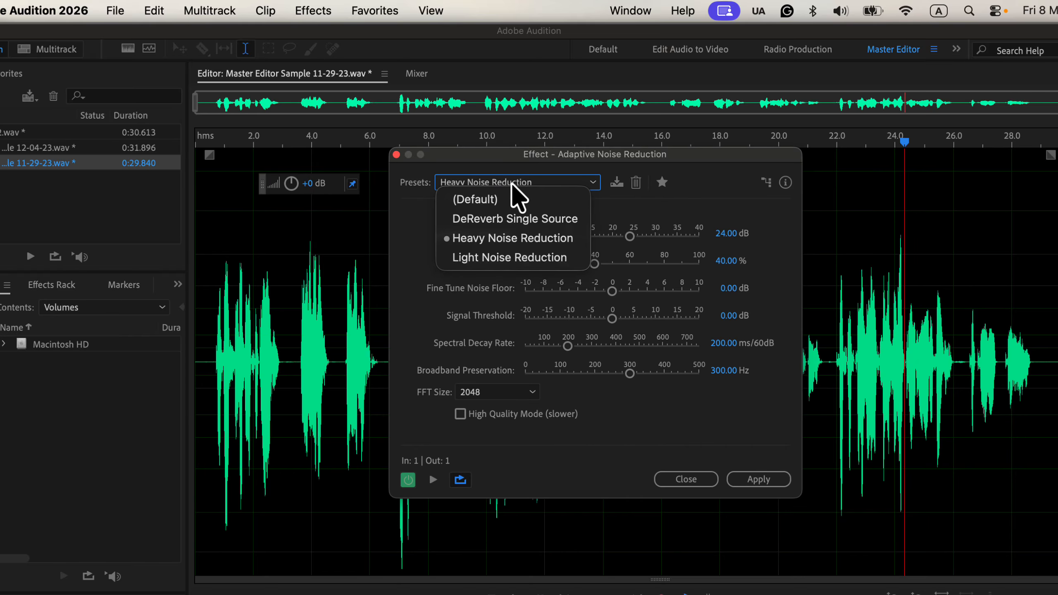
pyautogui.click(512, 220)
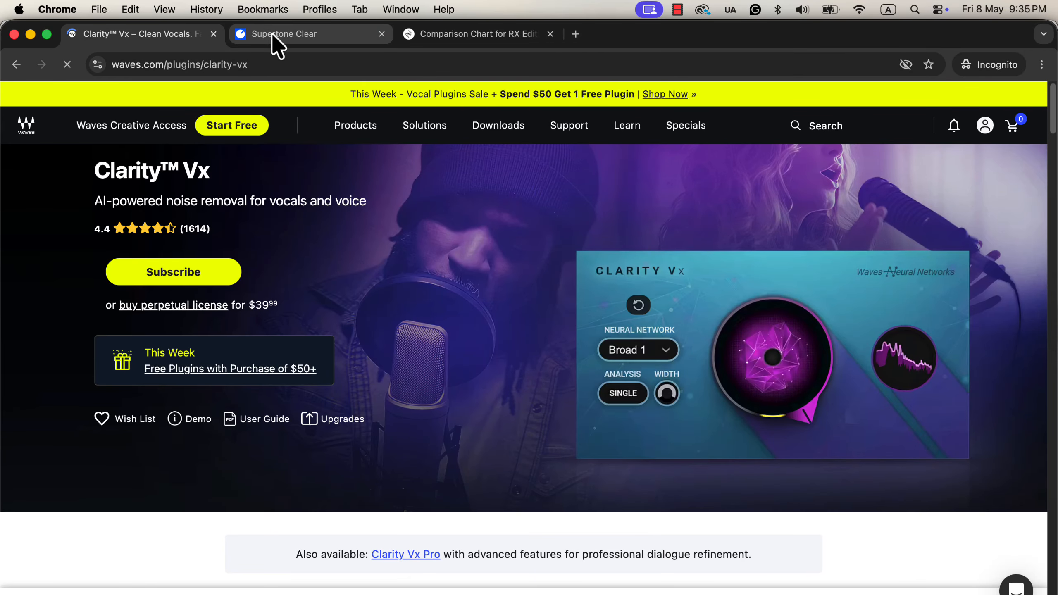
# In Chrome, view the Supertone Clear page and the iZotope RX 12 comparison page, and bring up the noise reduction video's details in YouTube Studio.
pyautogui.click(271, 33)
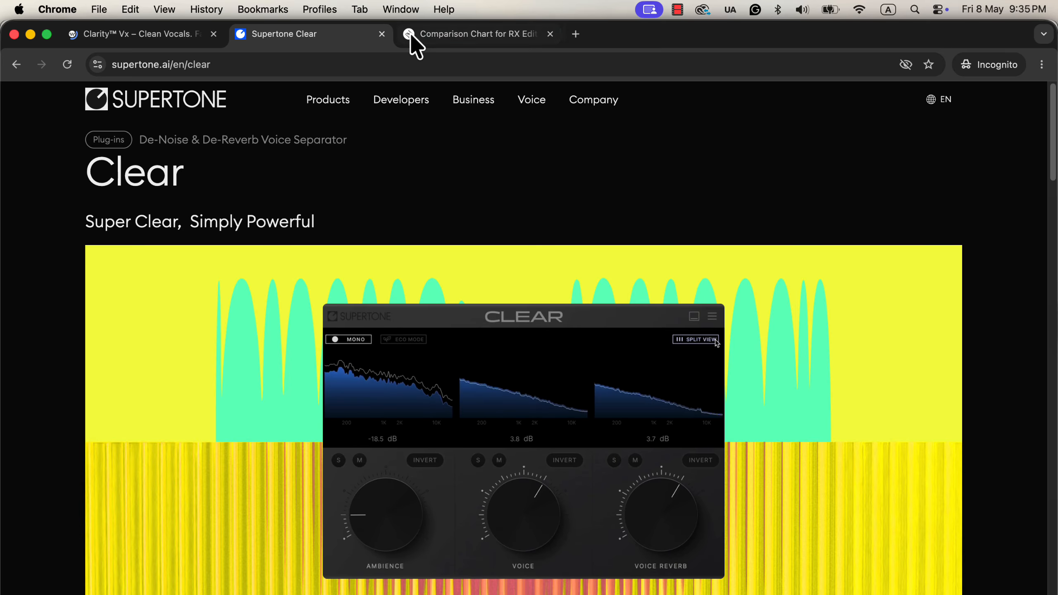
pyautogui.click(432, 33)
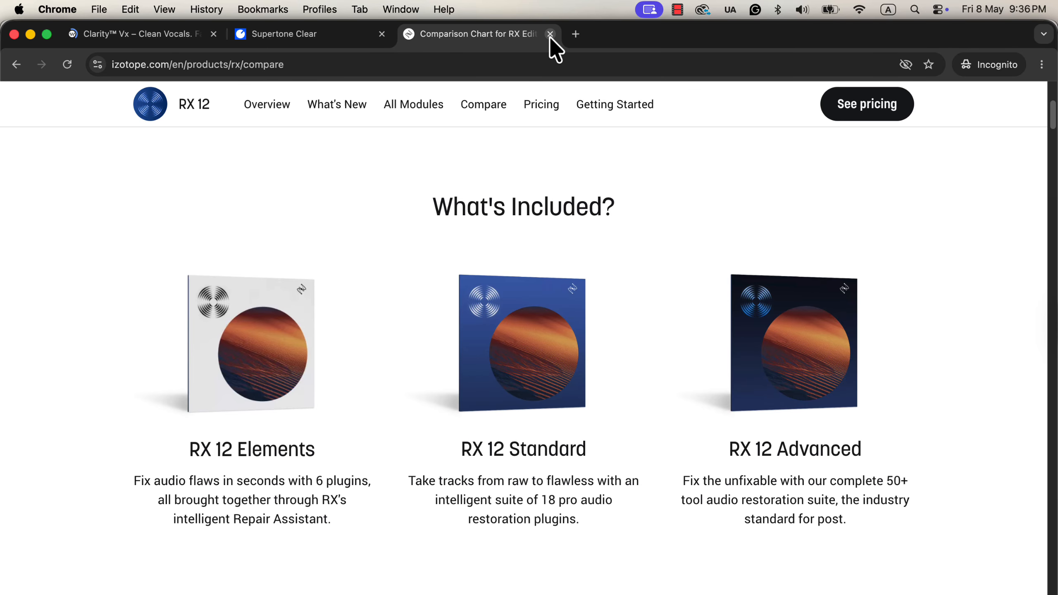
pyautogui.hotkey('ctrl', 'Right')
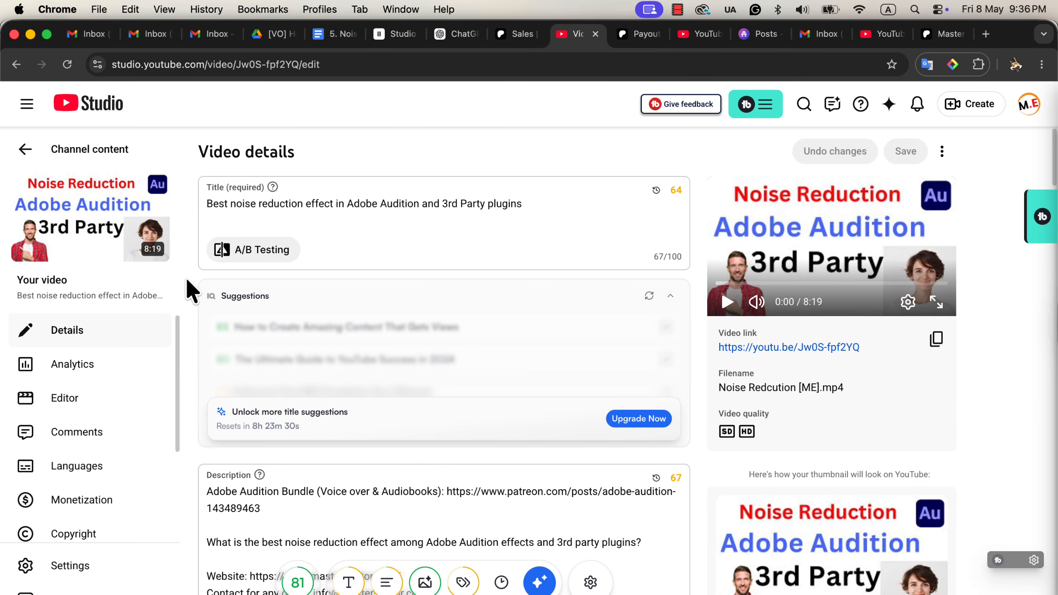